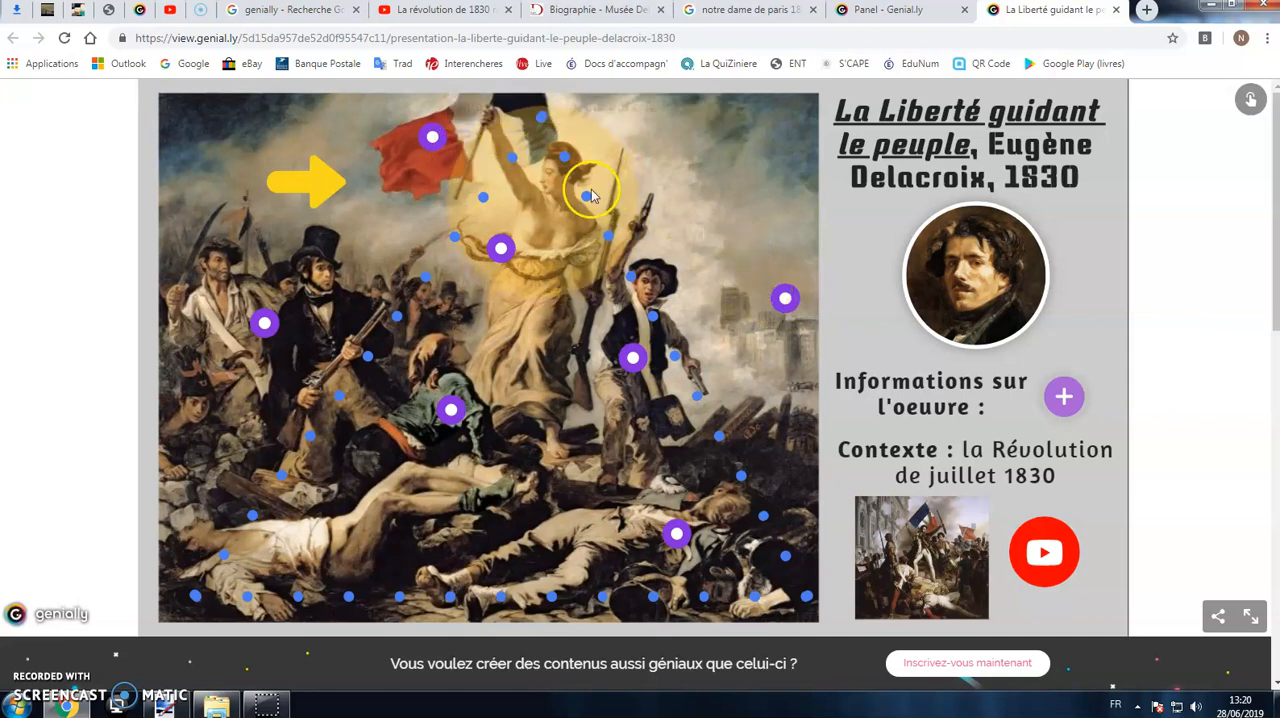
Step: Examine the painter's biography page and the artwork information note linked in the Liberté guidant le peuple presentation
{"action": "left_click", "coordinate": [990, 285]}
{"action": "scroll", "coordinate": [1008, 199], "scroll_direction": "down", "scroll_amount": 8}
{"action": "scroll", "coordinate": [1077, 300], "scroll_direction": "up", "scroll_amount": 5}
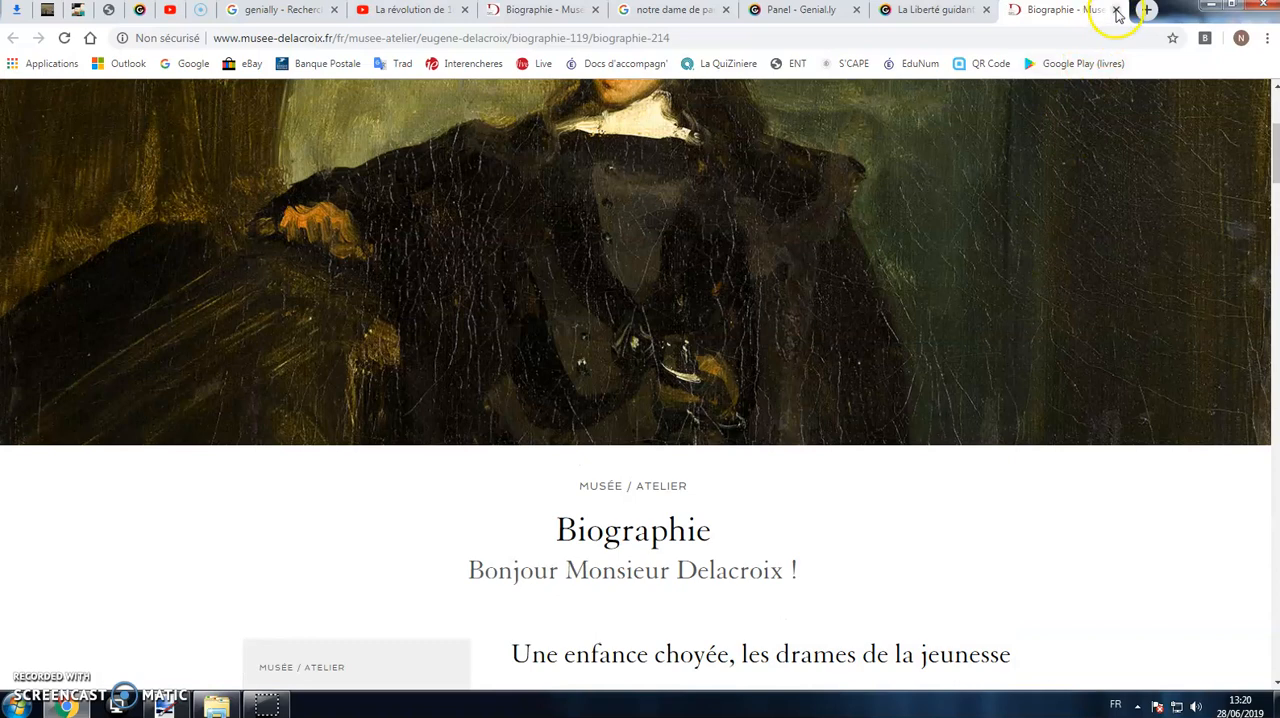
{"action": "left_click", "coordinate": [1116, 10]}
{"action": "left_click", "coordinate": [1062, 400]}
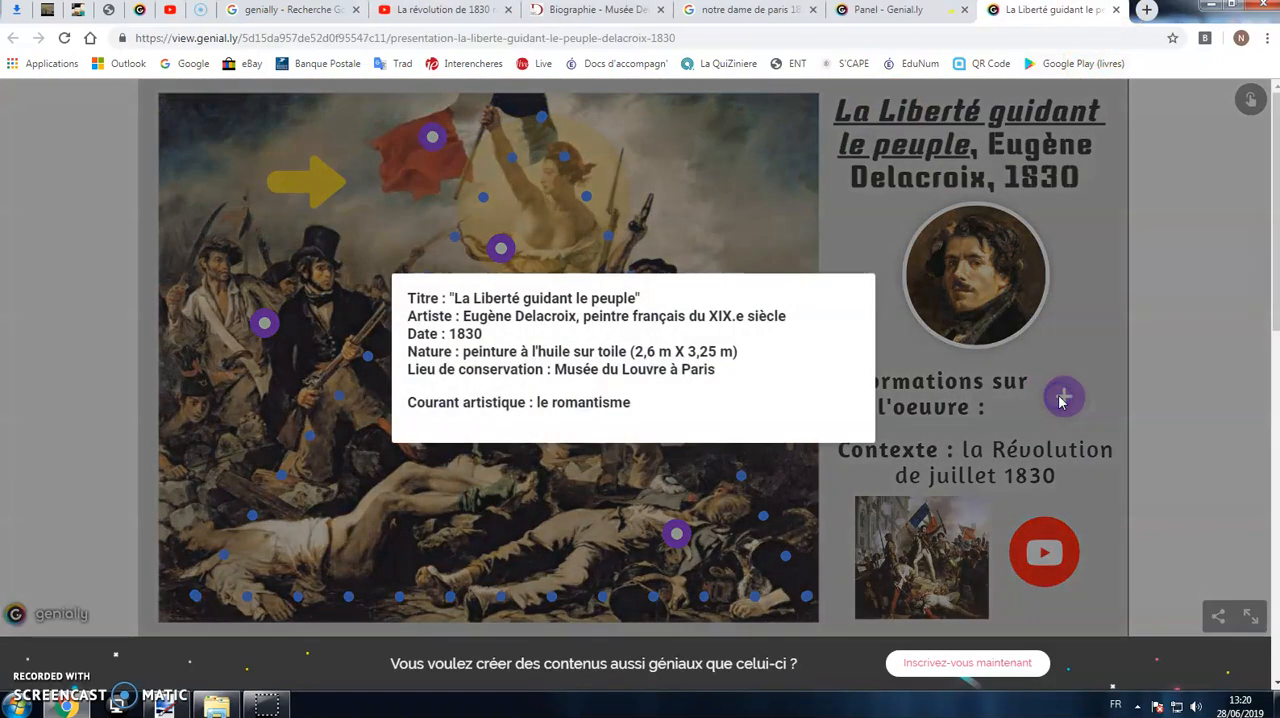
{"action": "left_click", "coordinate": [875, 273]}
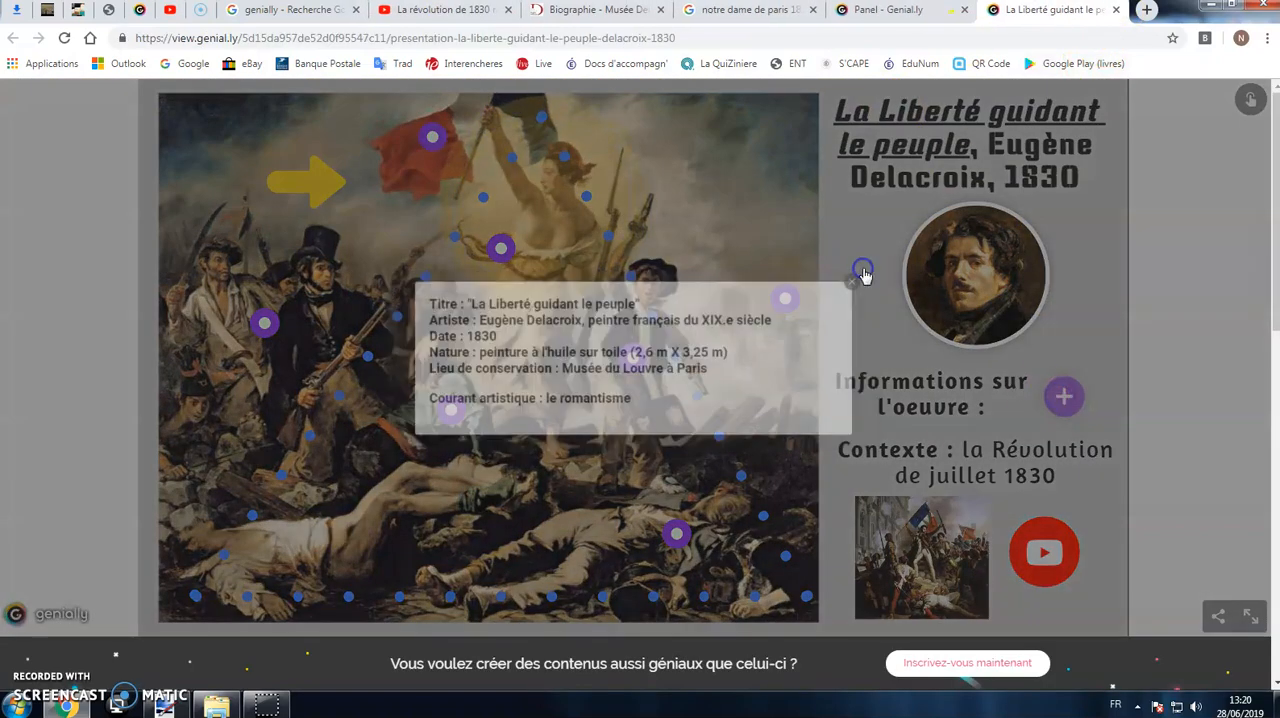
Step: View the linked video on the 1830 Revolution and highlight the interactive elements in the presentation
{"action": "left_click", "coordinate": [1047, 553]}
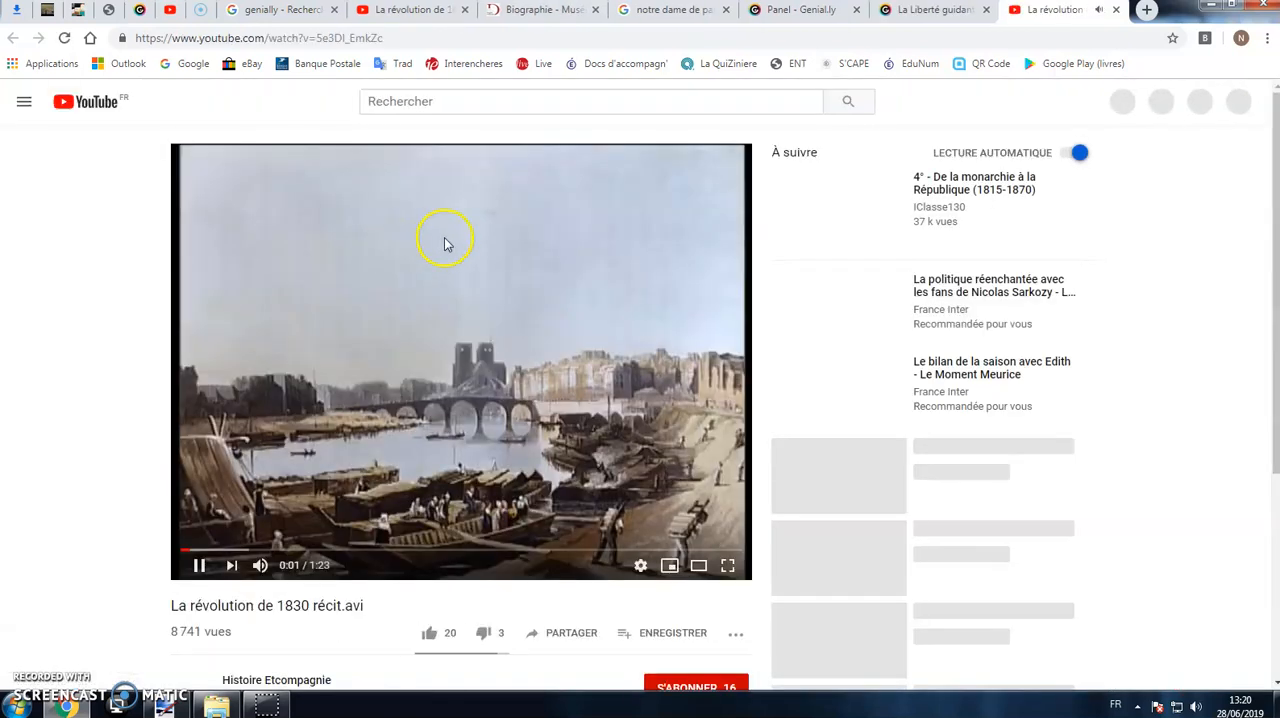
{"action": "left_click", "coordinate": [1116, 10]}
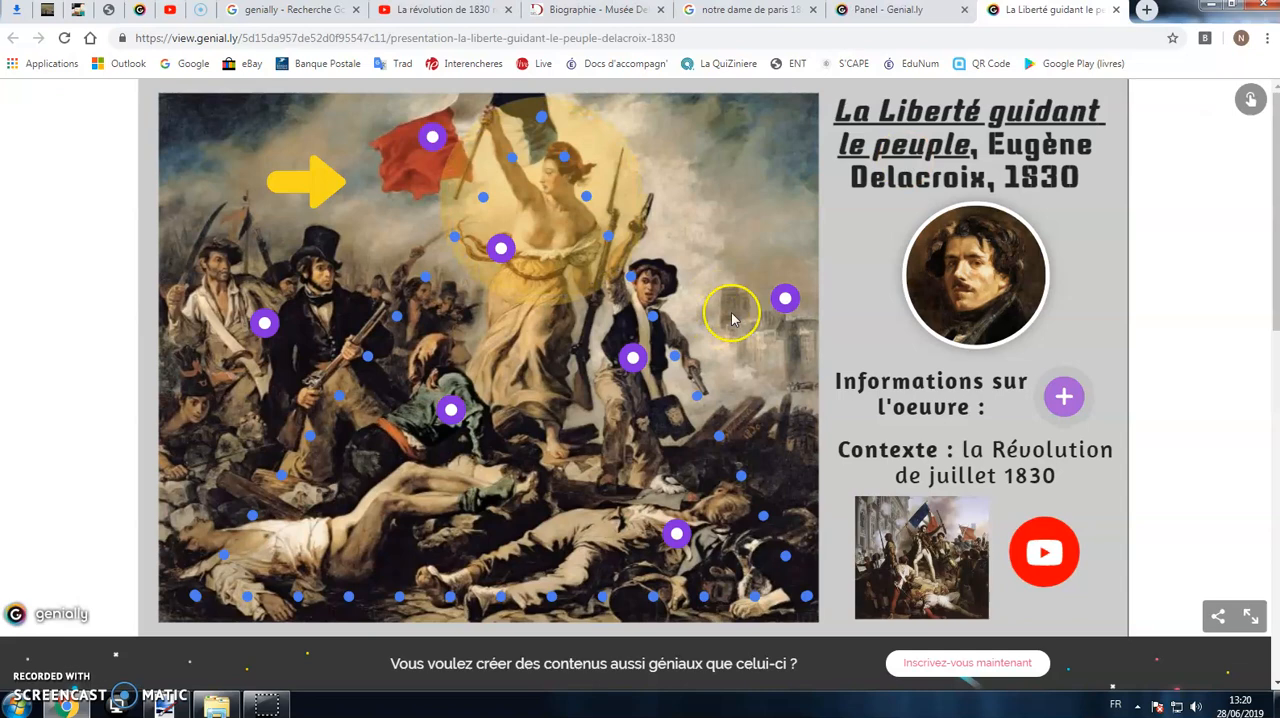
{"action": "mouse_move", "coordinate": [680, 289]}
{"action": "left_click", "coordinate": [1250, 100]}
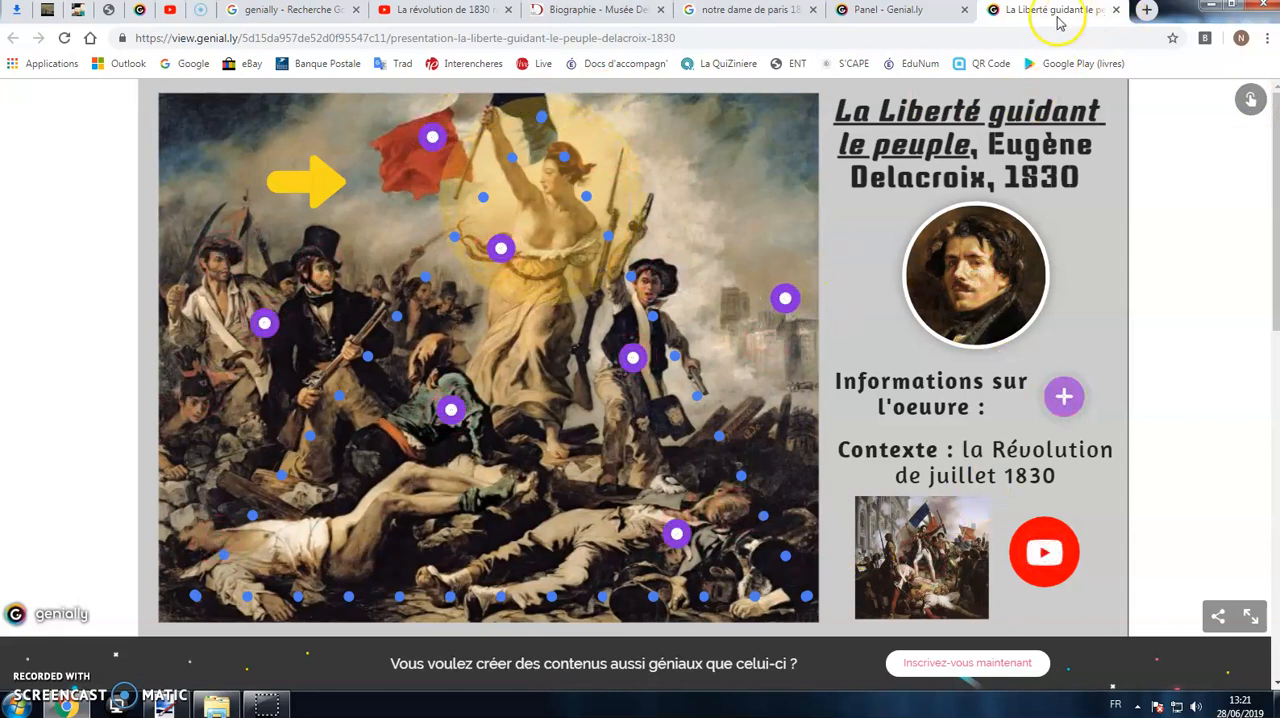
Step: Close the published presentation and sign out of the current Genially account
{"action": "left_click", "coordinate": [1117, 11]}
{"action": "left_click", "coordinate": [1155, 117]}
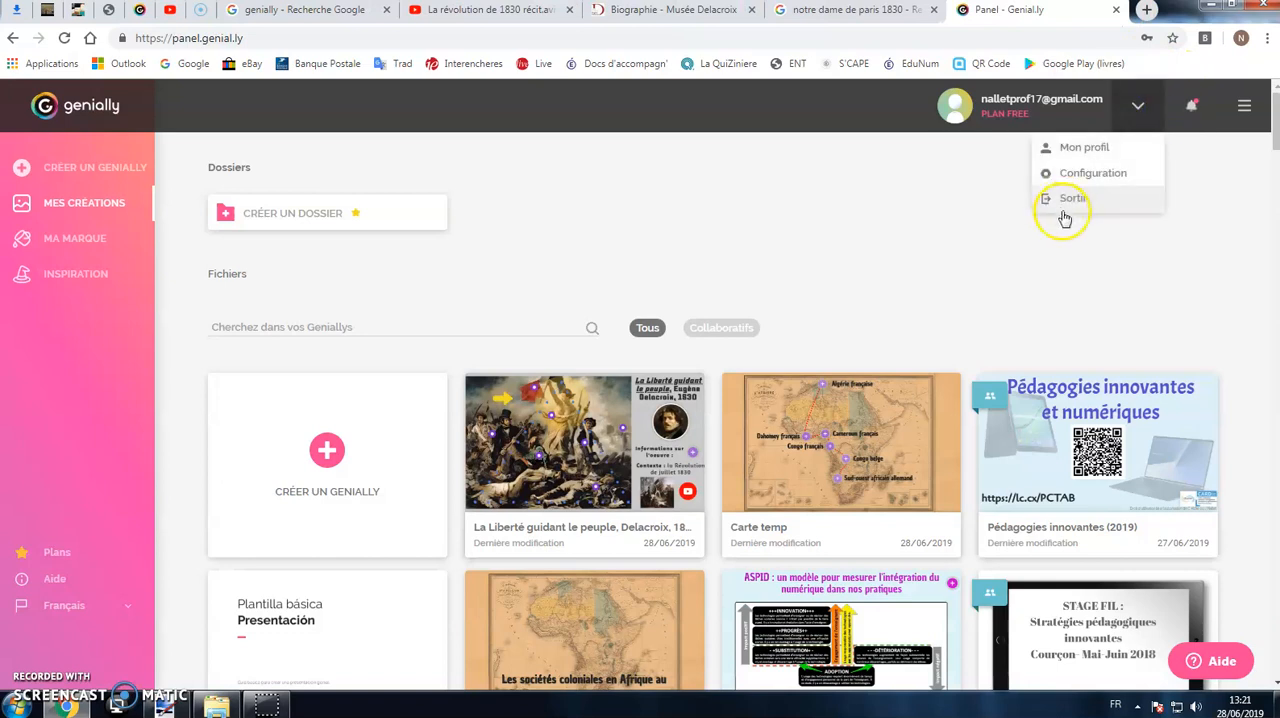
{"action": "left_click", "coordinate": [1066, 200]}
Step: Go to the Genially site from the Google search results and open its account creation form
{"action": "left_click", "coordinate": [318, 14]}
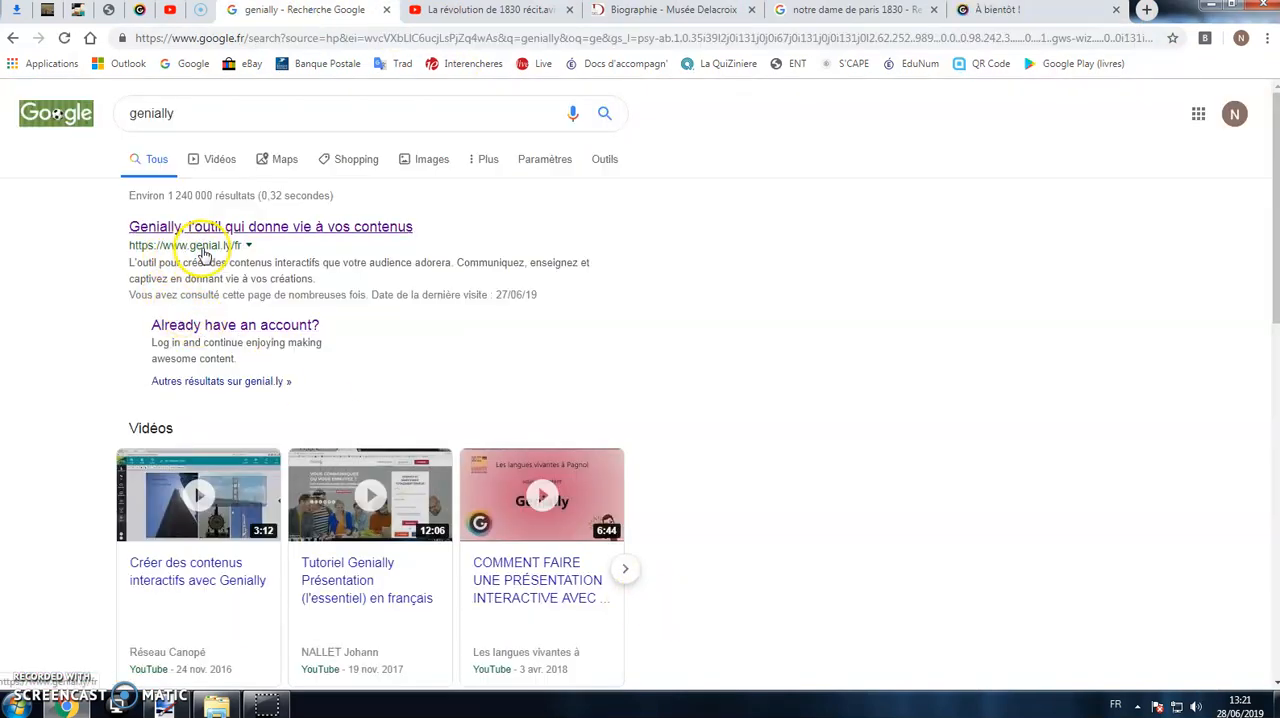
{"action": "left_click", "coordinate": [270, 228]}
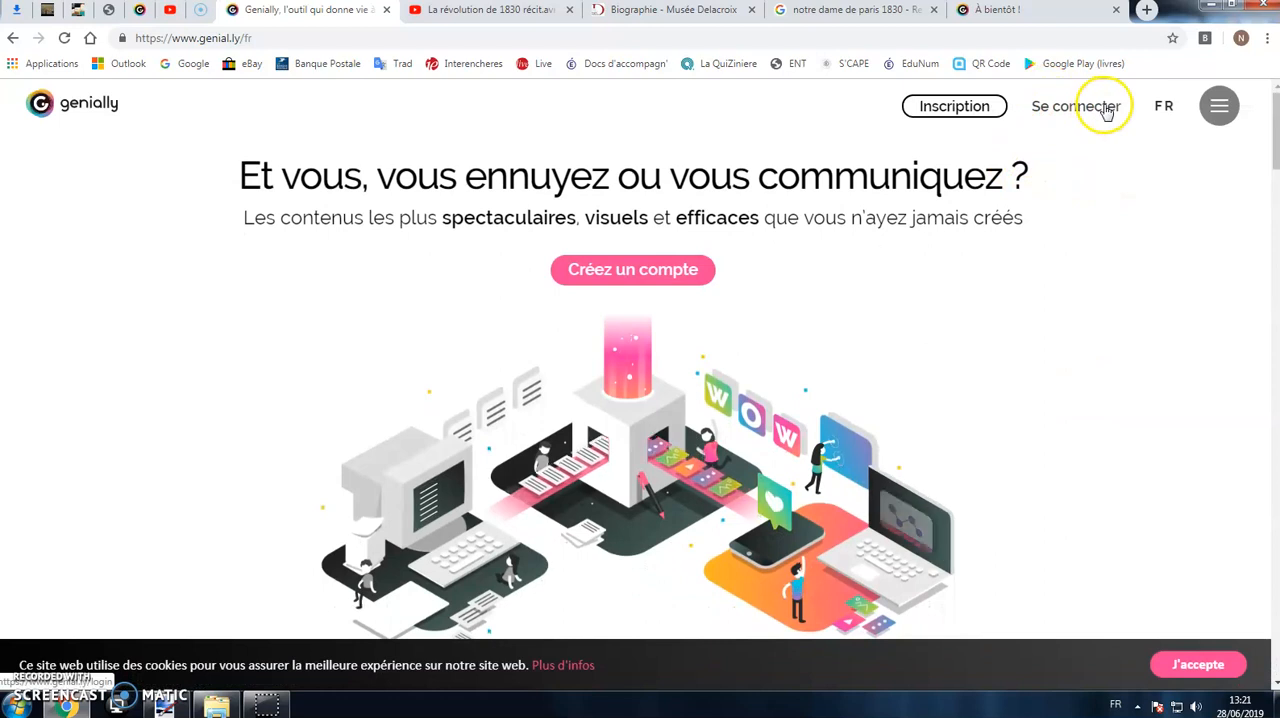
{"action": "left_click", "coordinate": [678, 272]}
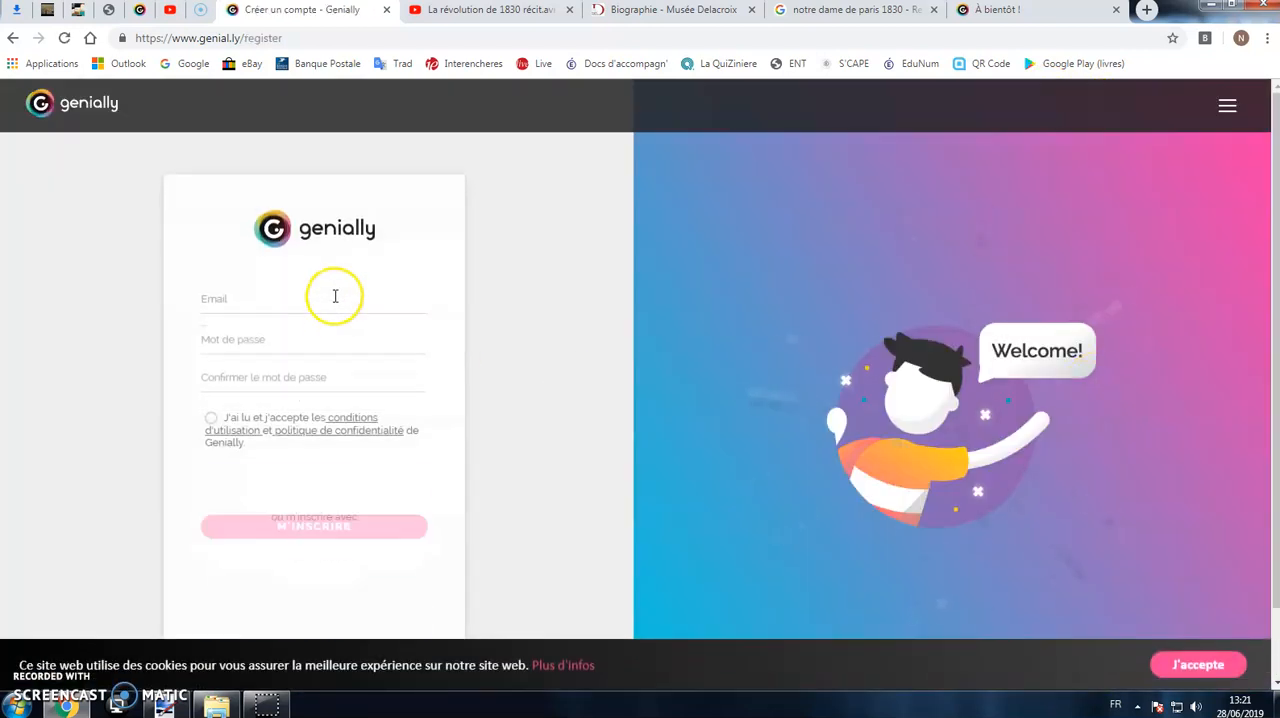
Step: Fill in the e-mail, password and password confirmation, accept the terms of use and register the new account
{"action": "right_click", "coordinate": [335, 293]}
{"action": "left_click", "coordinate": [375, 395]}
{"action": "left_click", "coordinate": [370, 351]}
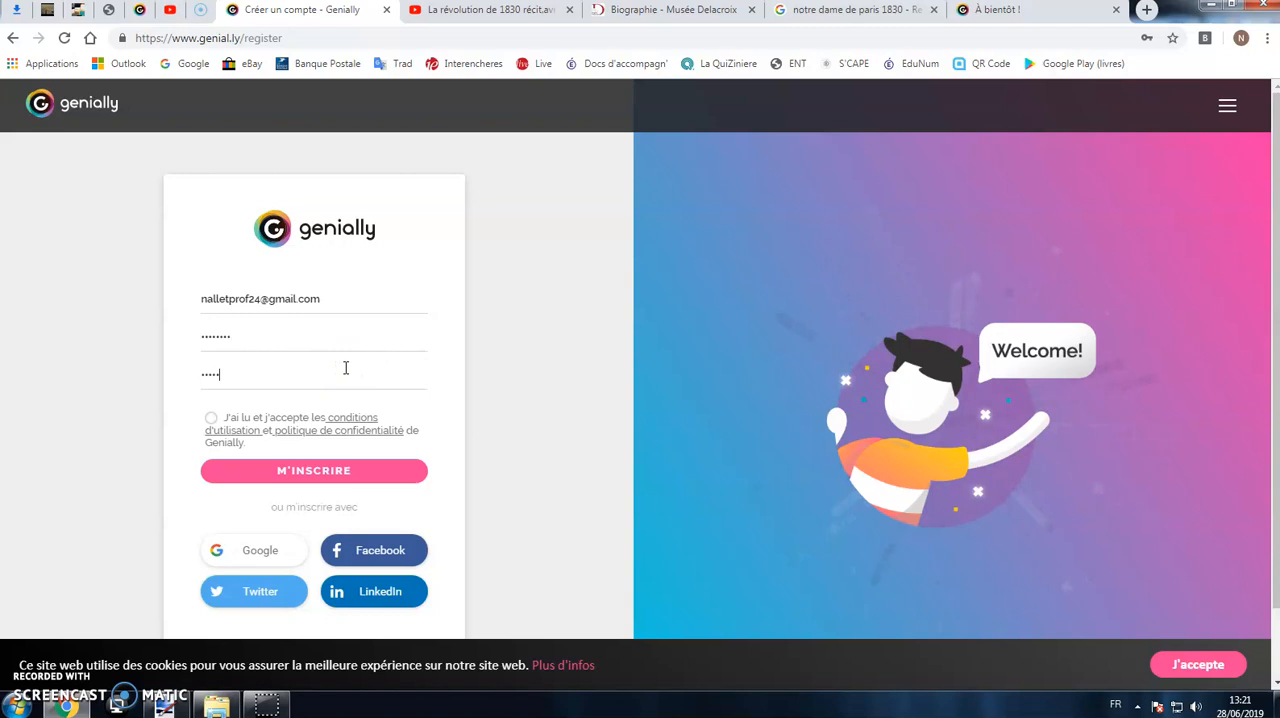
{"action": "left_click", "coordinate": [211, 418]}
{"action": "left_click", "coordinate": [297, 472]}
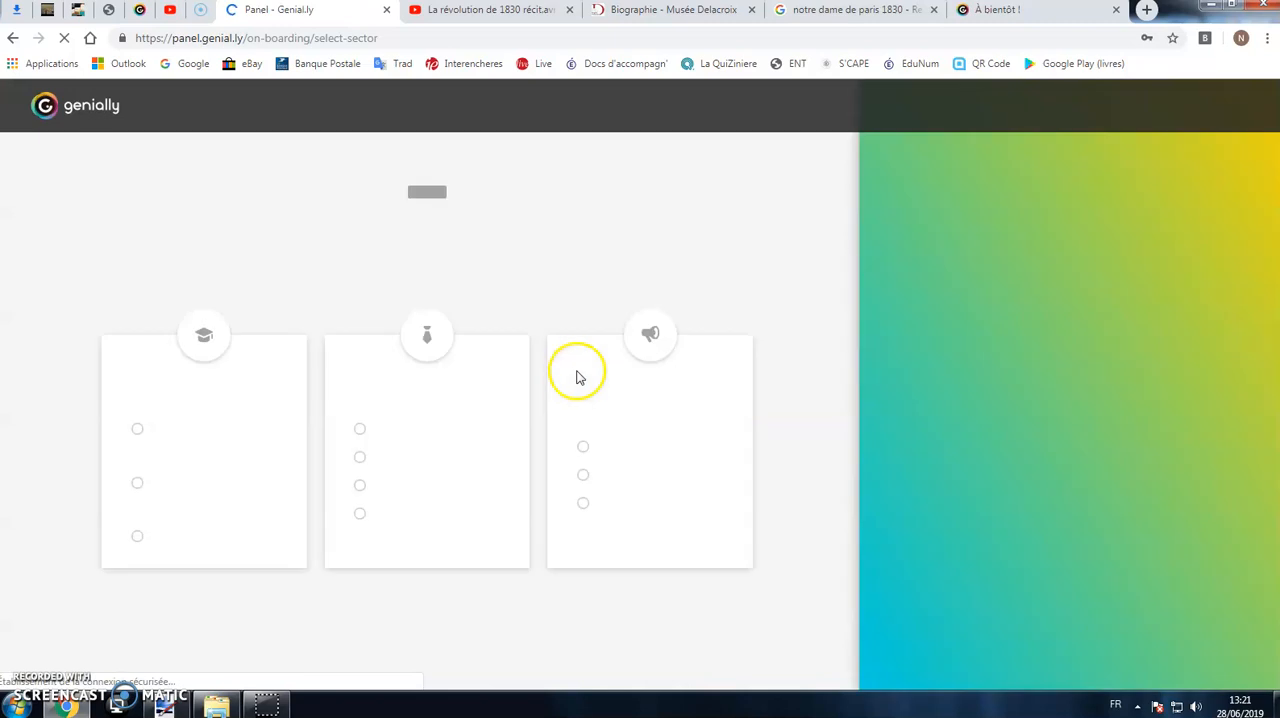
Step: Set the account's sector to Éducation primaire and its profile to Professeur, completing the onboarding
{"action": "left_click", "coordinate": [176, 429]}
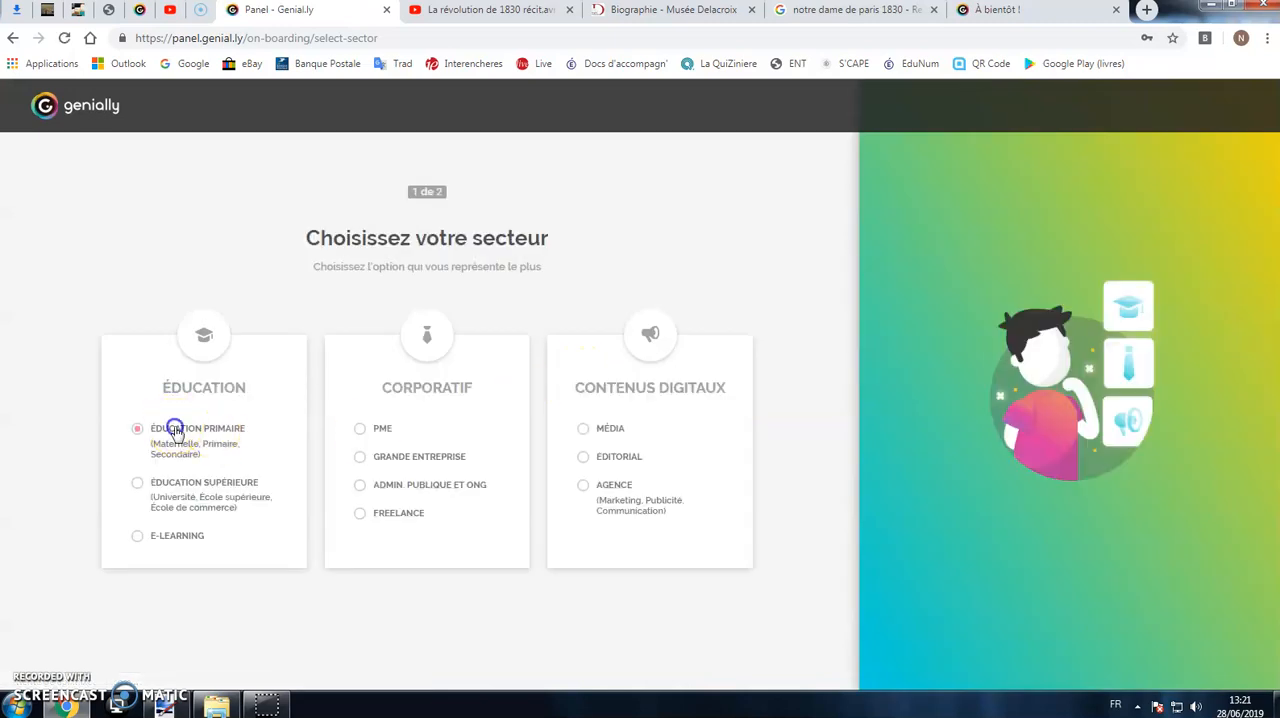
{"action": "left_click", "coordinate": [426, 619]}
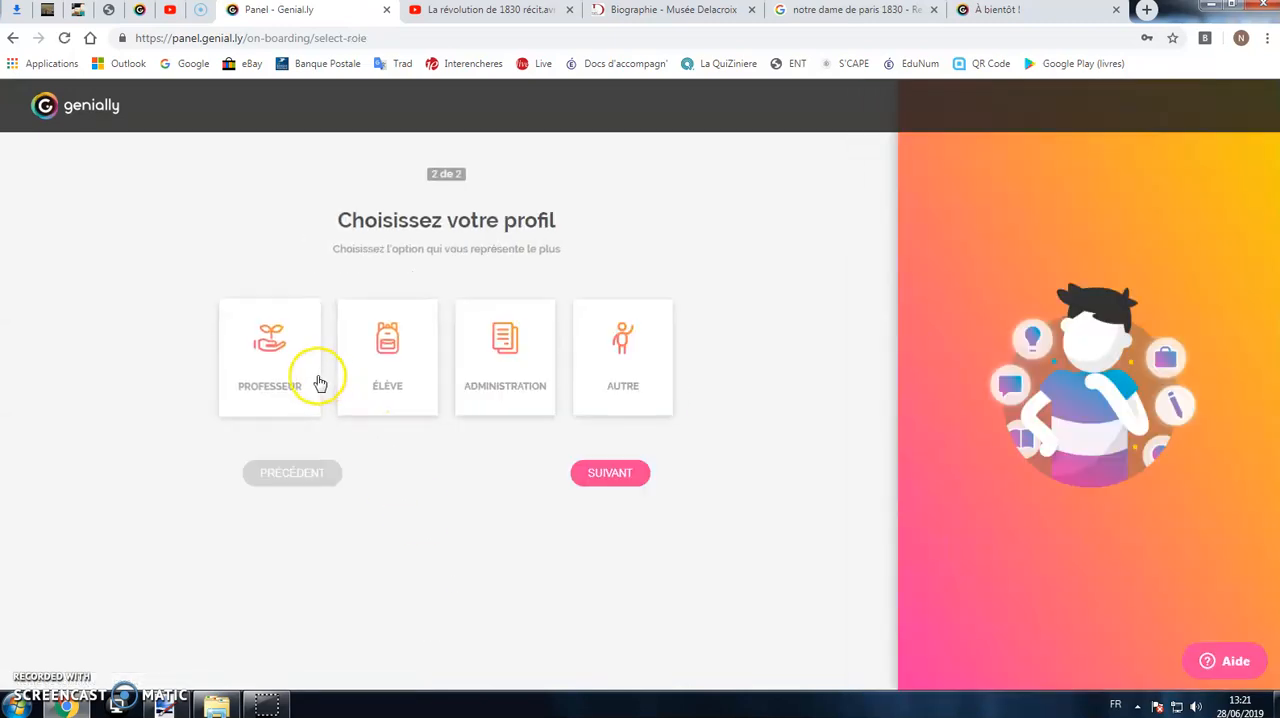
{"action": "left_click", "coordinate": [277, 366]}
{"action": "left_click", "coordinate": [620, 474]}
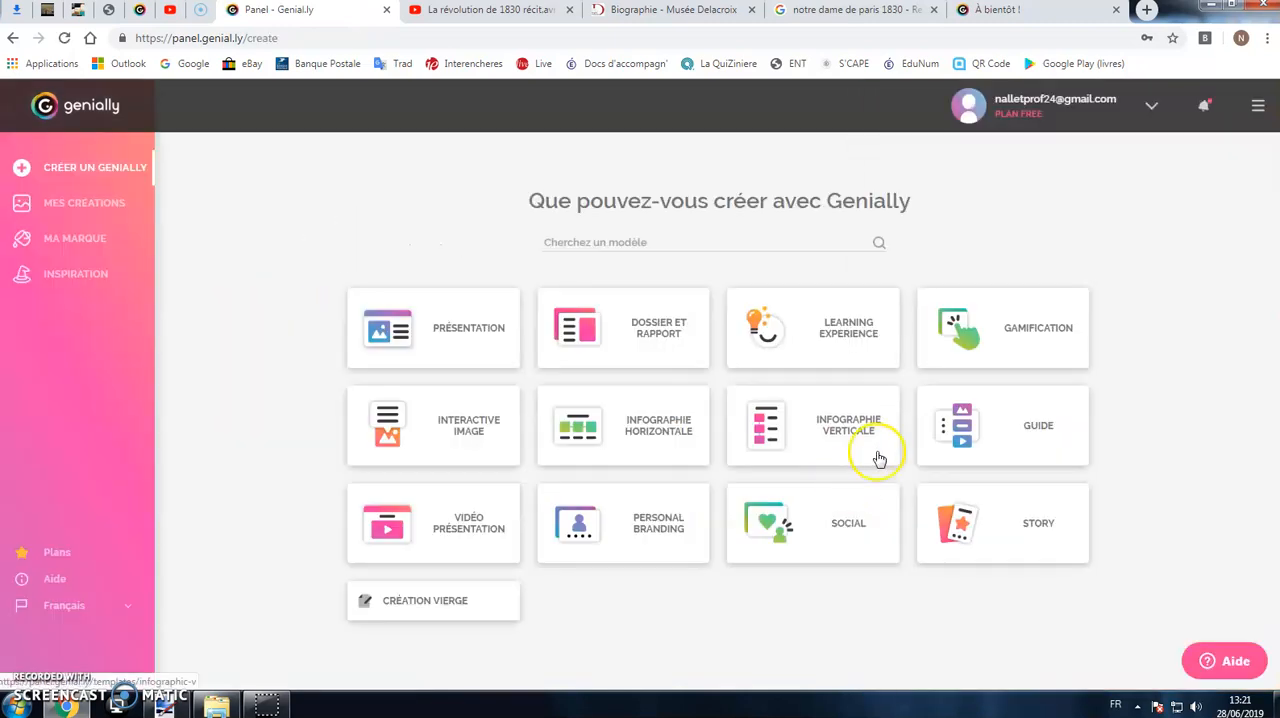
Step: Create a new presentation from the Basic Presentation template
{"action": "mouse_move", "coordinate": [457, 423]}
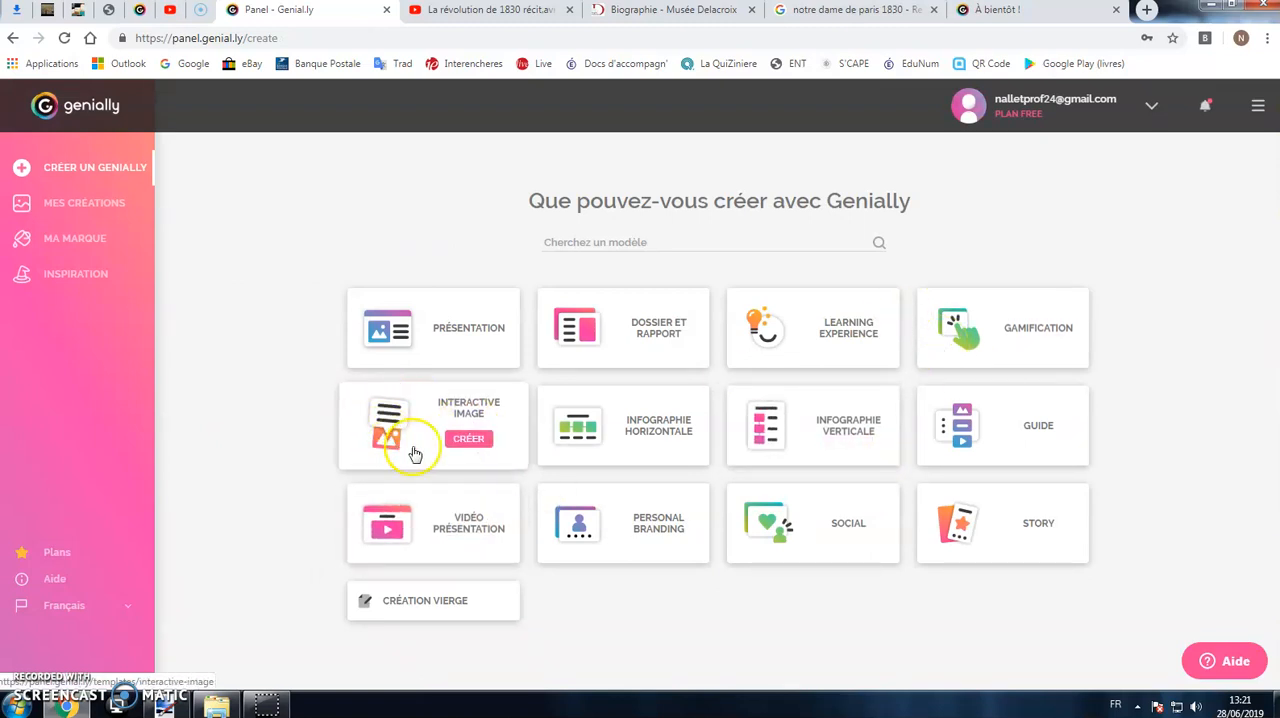
{"action": "mouse_move", "coordinate": [488, 366]}
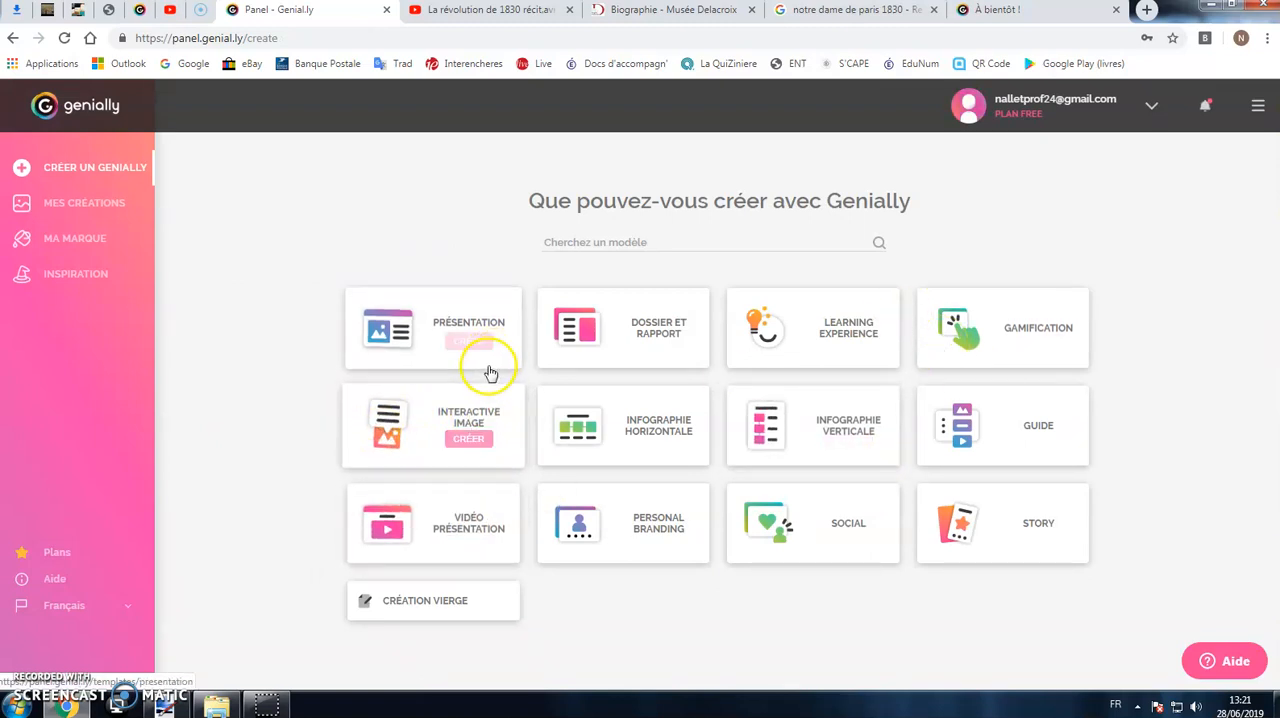
{"action": "left_click", "coordinate": [421, 320]}
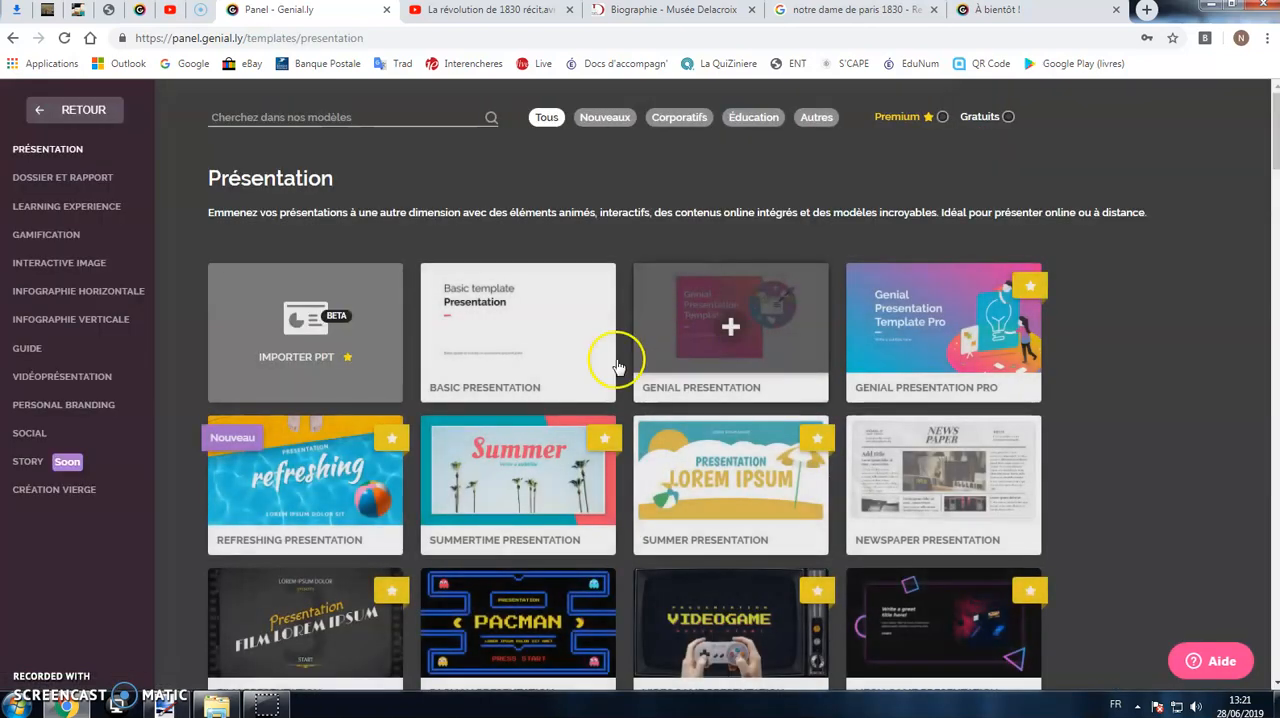
{"action": "mouse_move", "coordinate": [523, 284]}
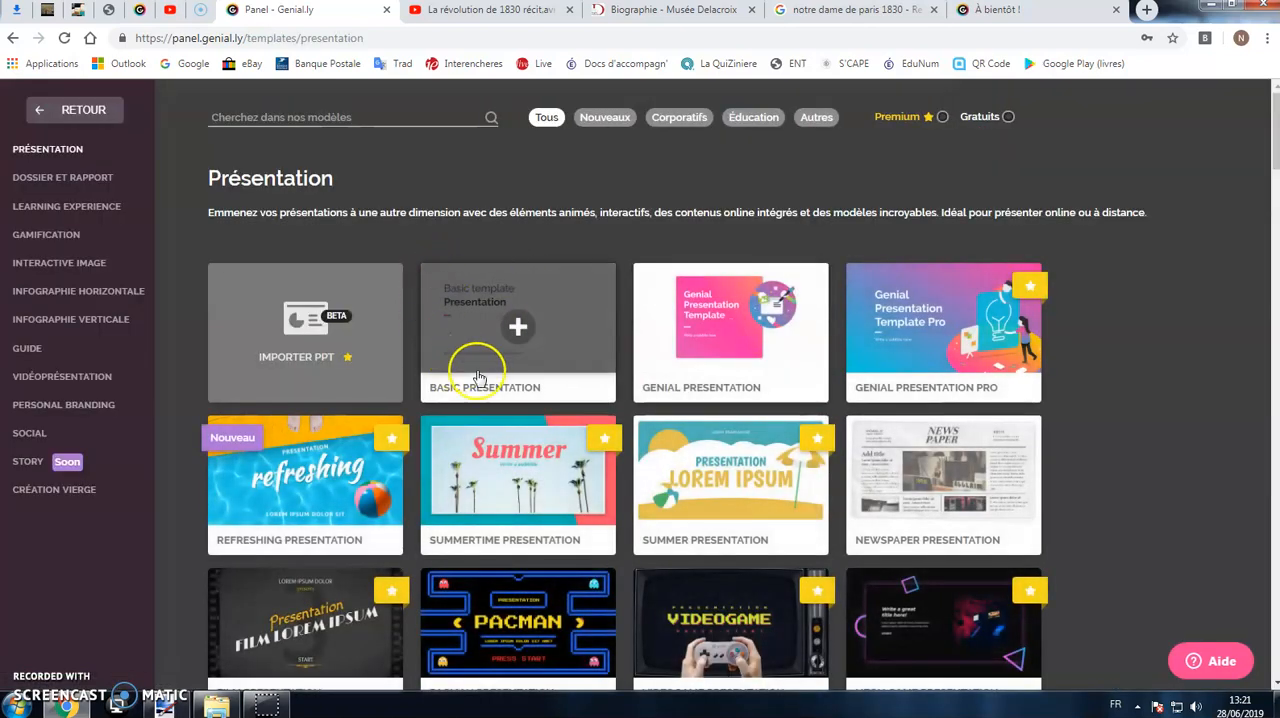
{"action": "left_click", "coordinate": [517, 327]}
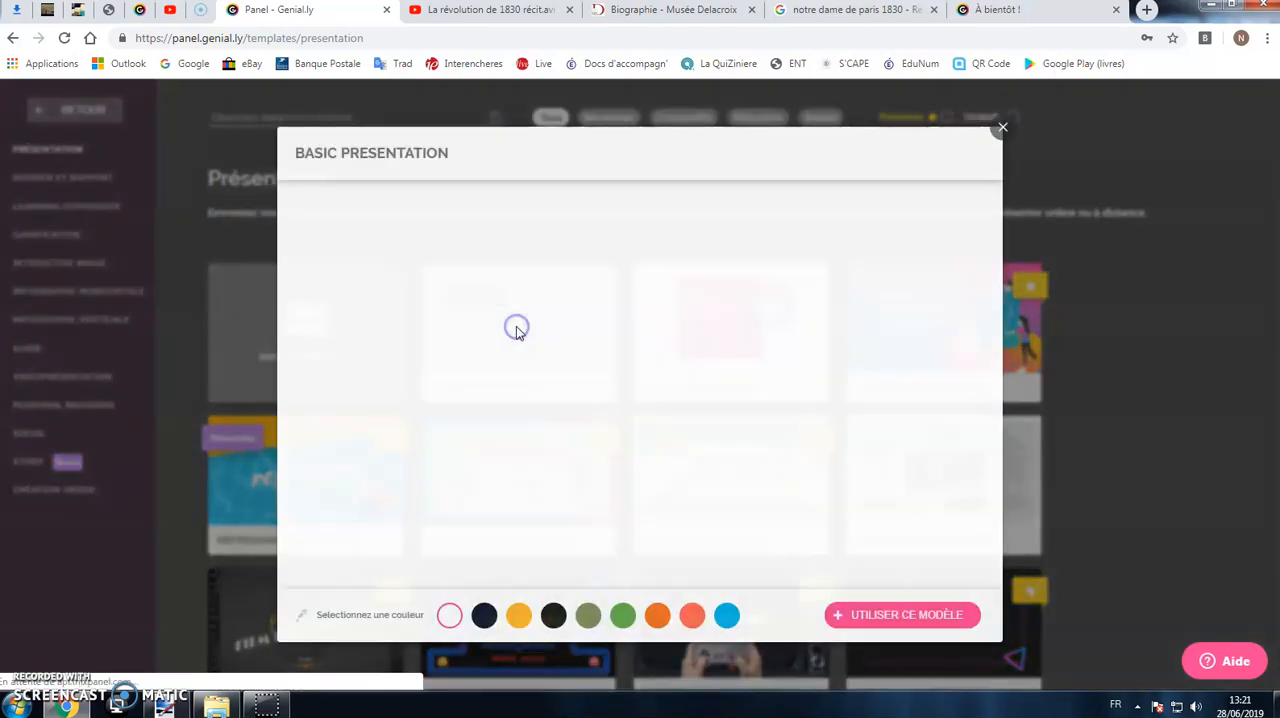
{"action": "left_click", "coordinate": [885, 617]}
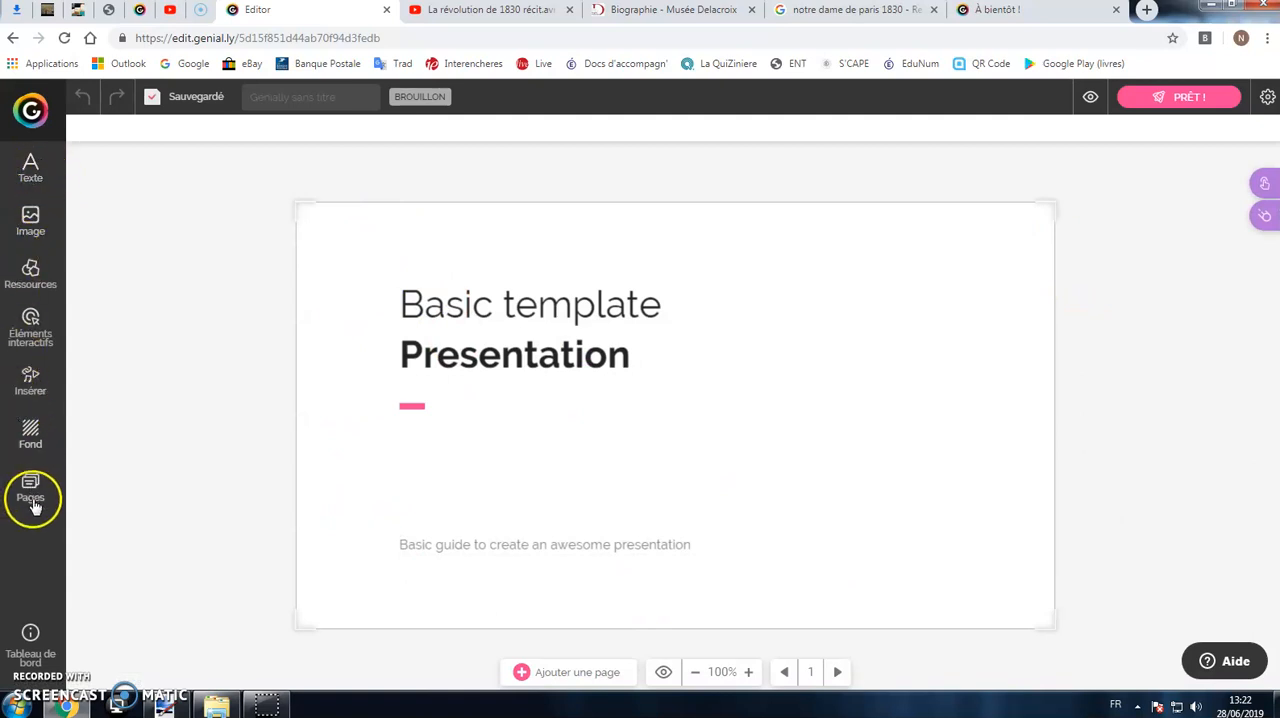
Step: Title the genially "Test 1" and delete all the template's elements from the first page
{"action": "left_click", "coordinate": [295, 96]}
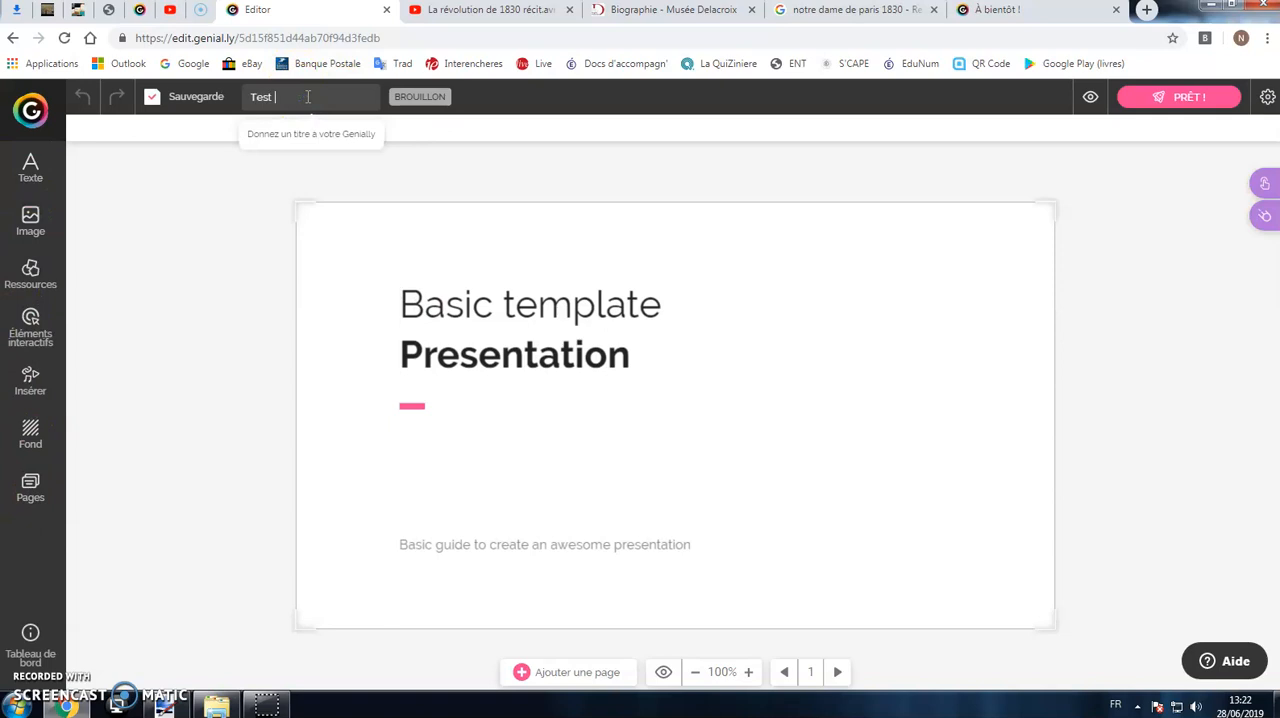
{"action": "left_click", "coordinate": [251, 222]}
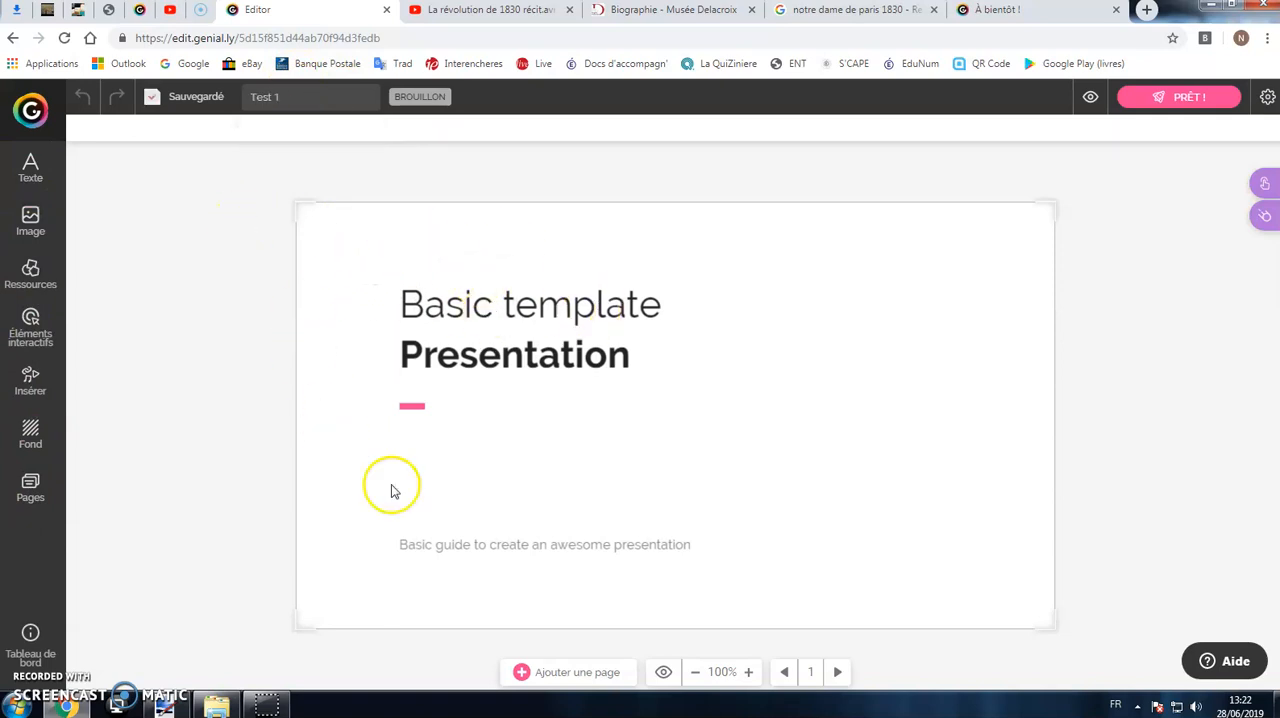
{"action": "left_click_drag", "start_coordinate": [338, 244], "coordinate": [785, 590]}
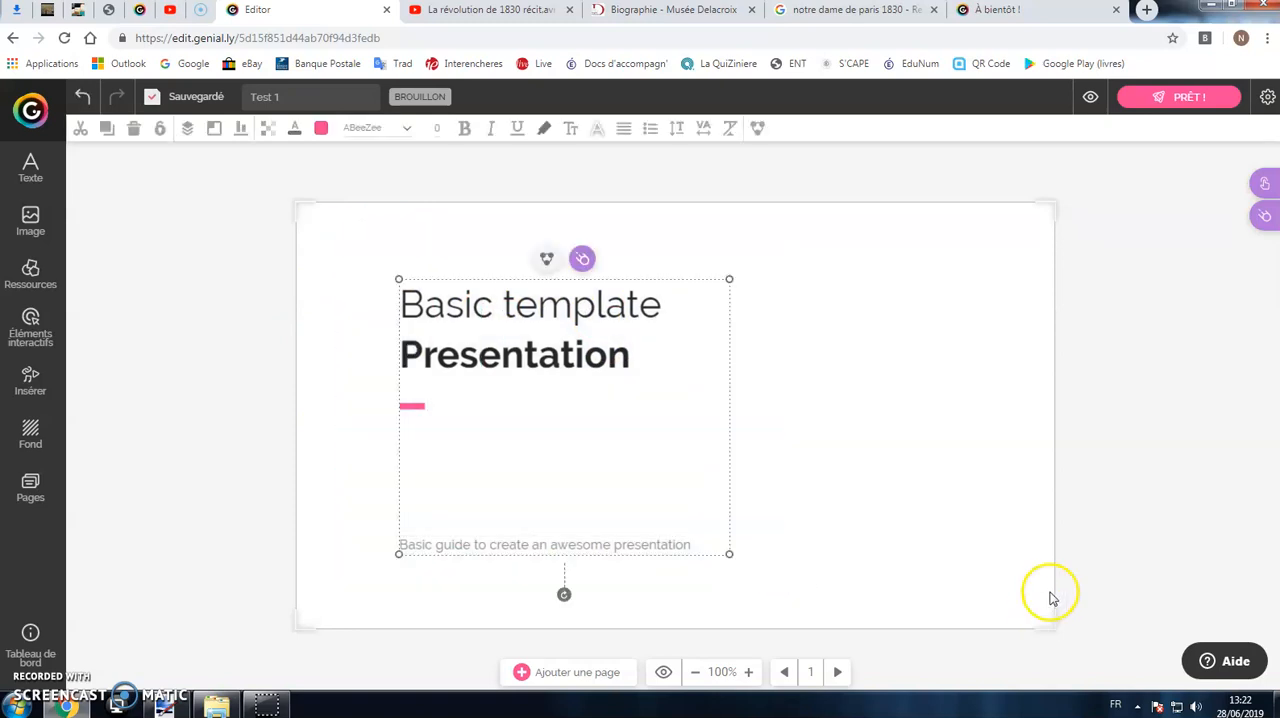
{"action": "left_click", "coordinate": [131, 129]}
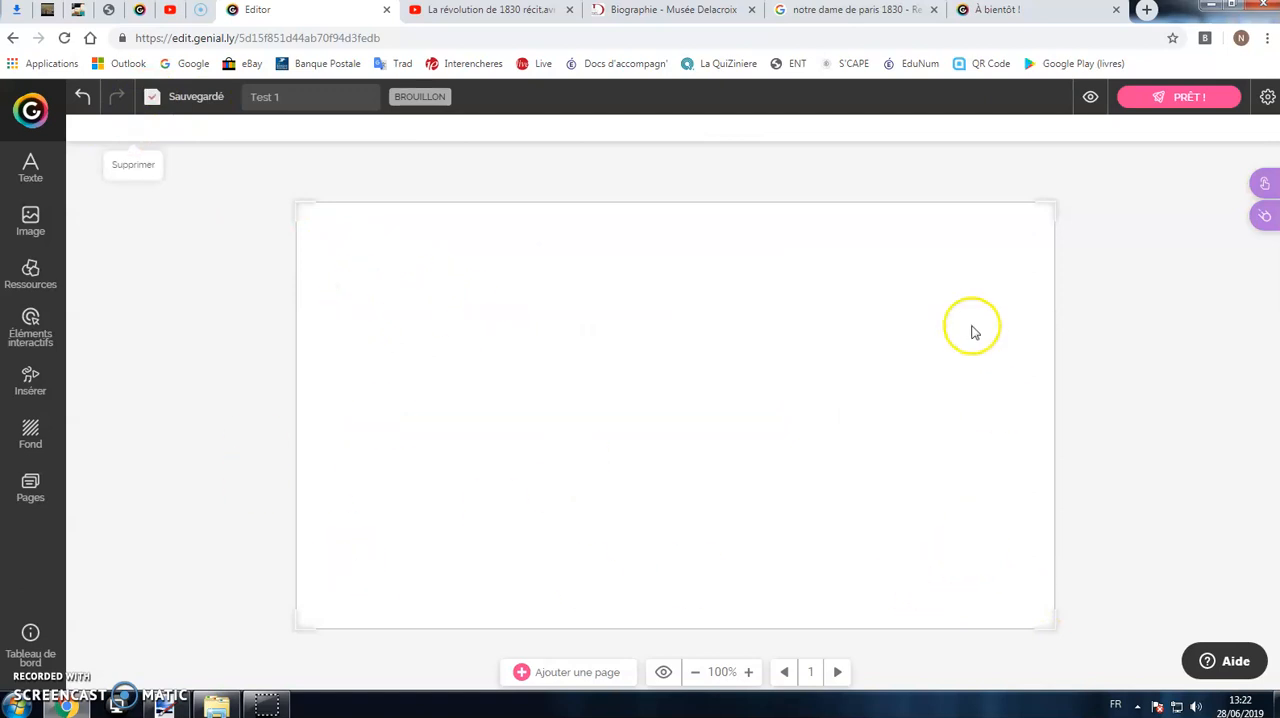
Step: Try the Post vertical format for the editing area and undo the resize
{"action": "left_click", "coordinate": [31, 495]}
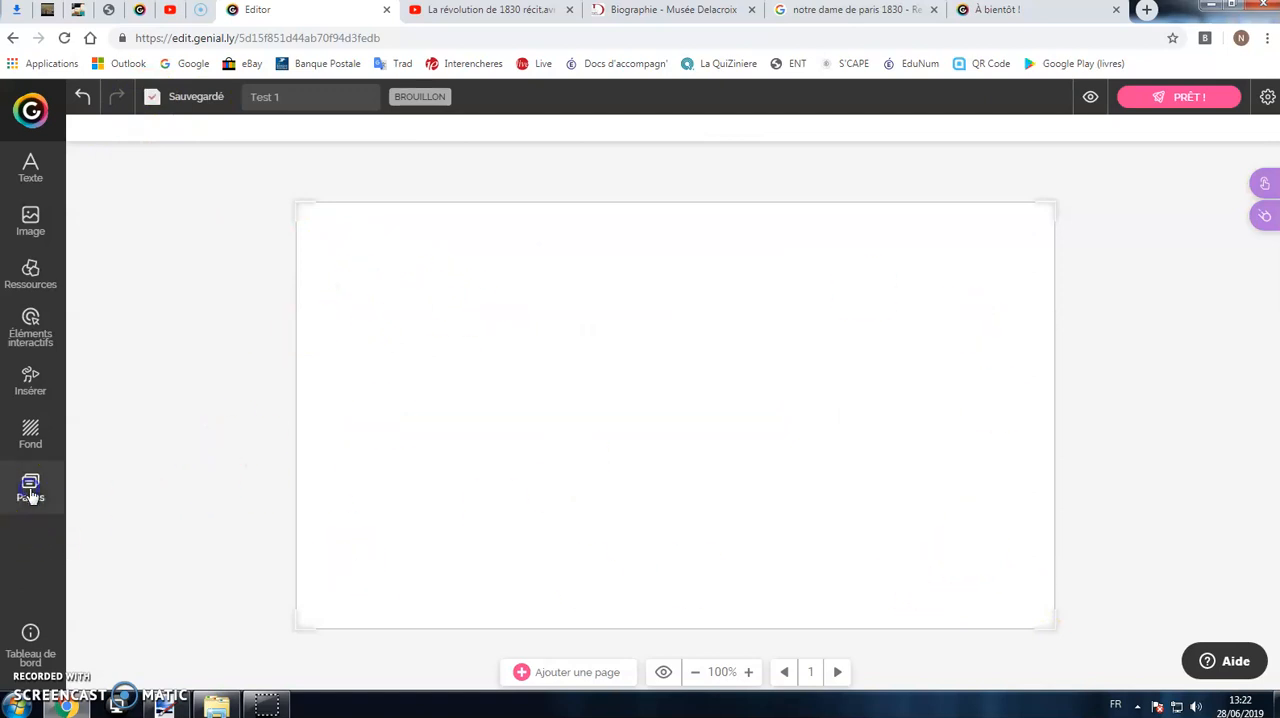
{"action": "left_click", "coordinate": [233, 678]}
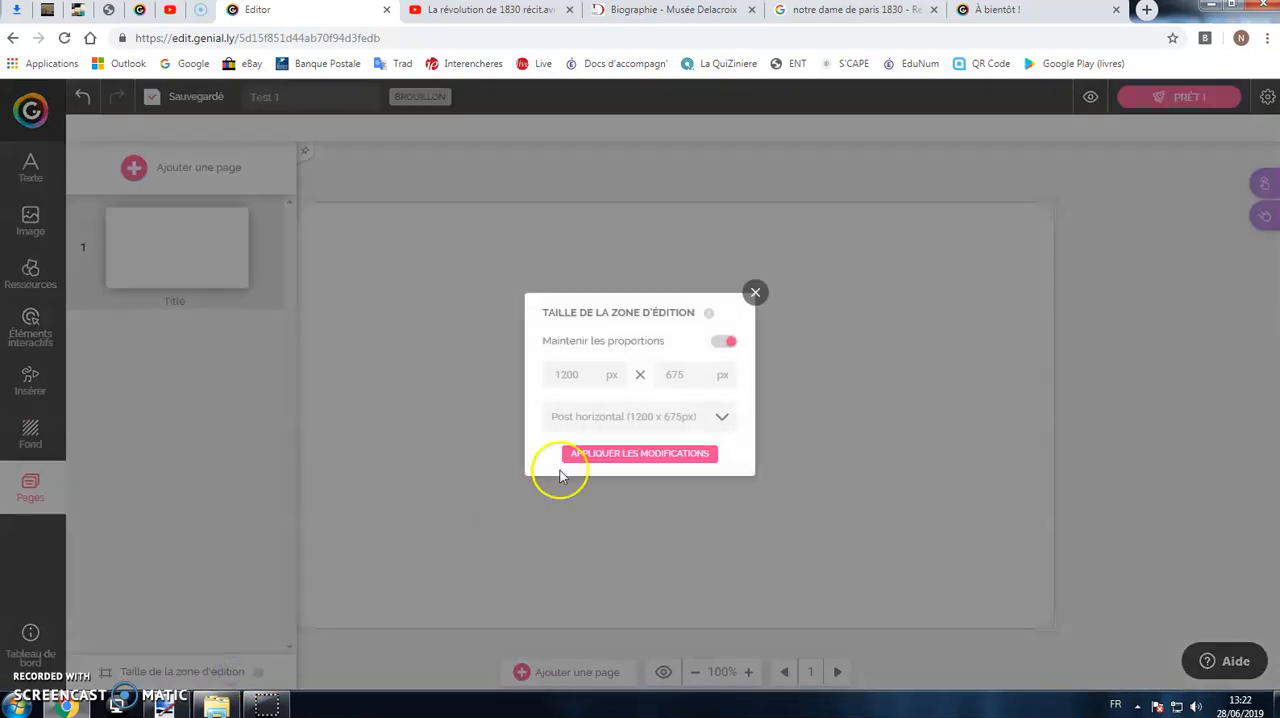
{"action": "left_click", "coordinate": [648, 419]}
{"action": "scroll", "coordinate": [629, 490], "scroll_direction": "down", "scroll_amount": 3}
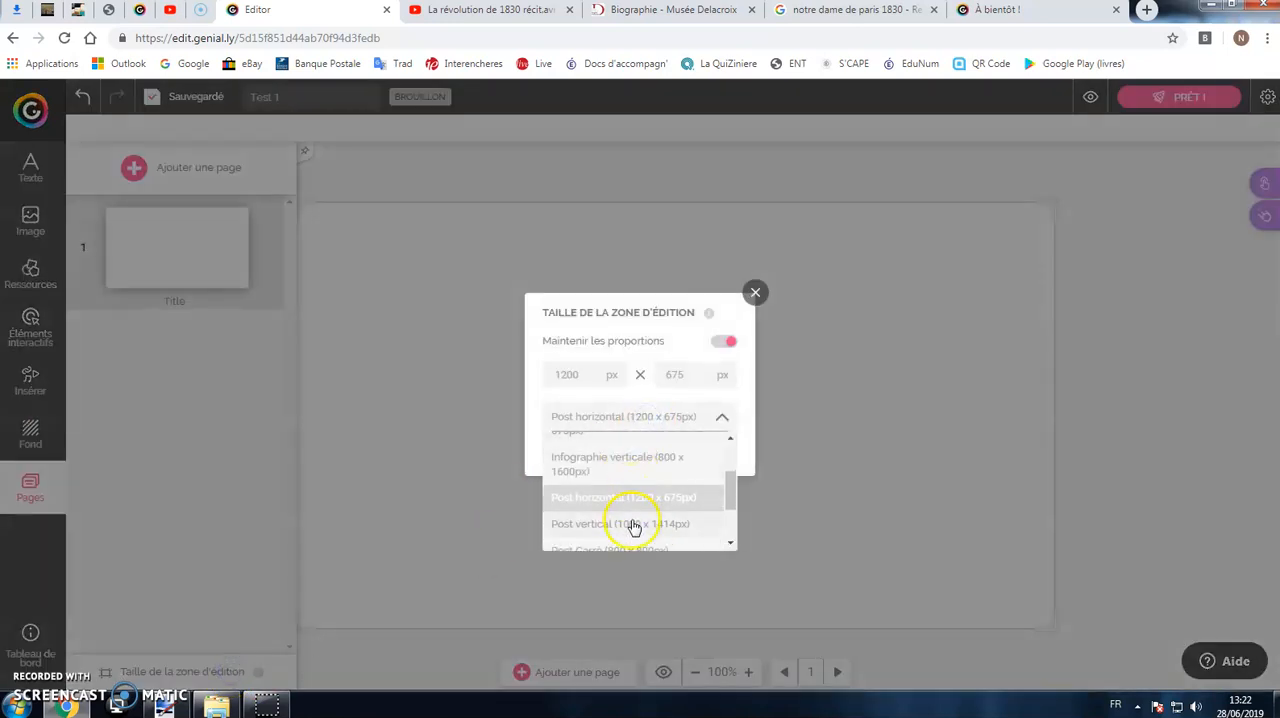
{"action": "left_click", "coordinate": [634, 521]}
{"action": "left_click", "coordinate": [690, 454]}
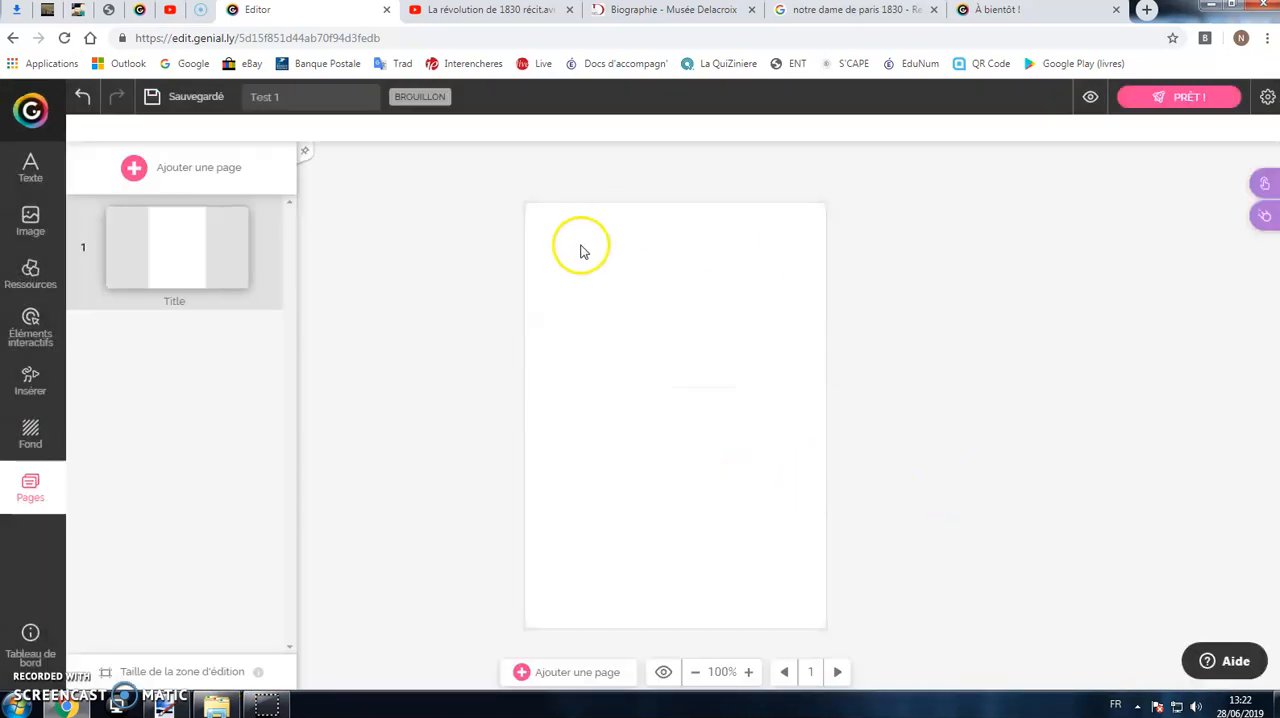
{"action": "left_click", "coordinate": [81, 97]}
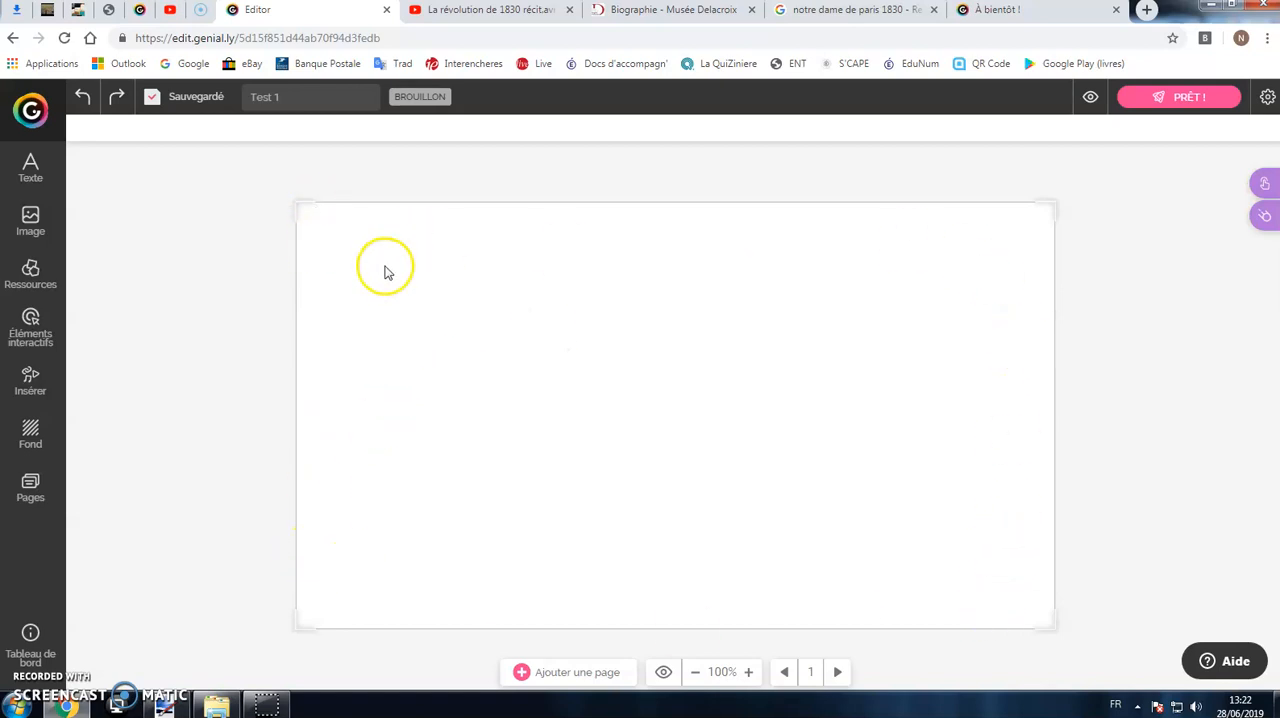
Step: Give the editing area a solid background in a custom pale blue colour
{"action": "left_click", "coordinate": [31, 432]}
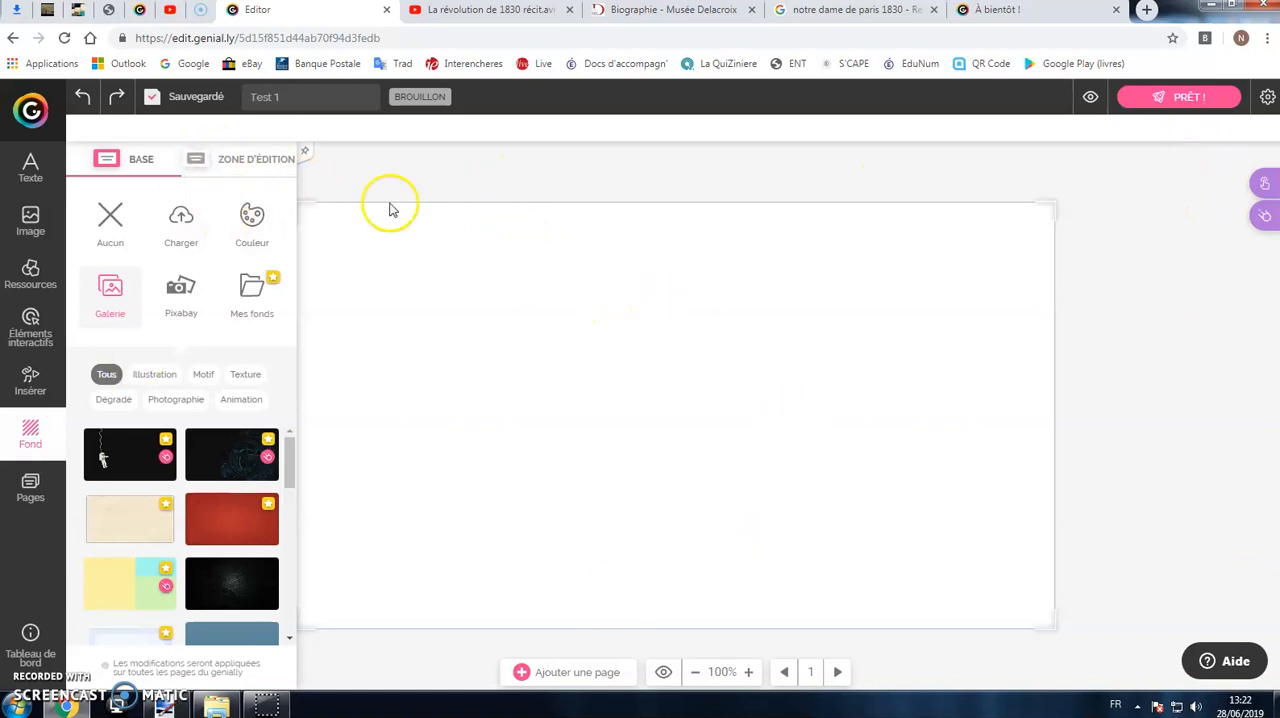
{"action": "left_click", "coordinate": [231, 158]}
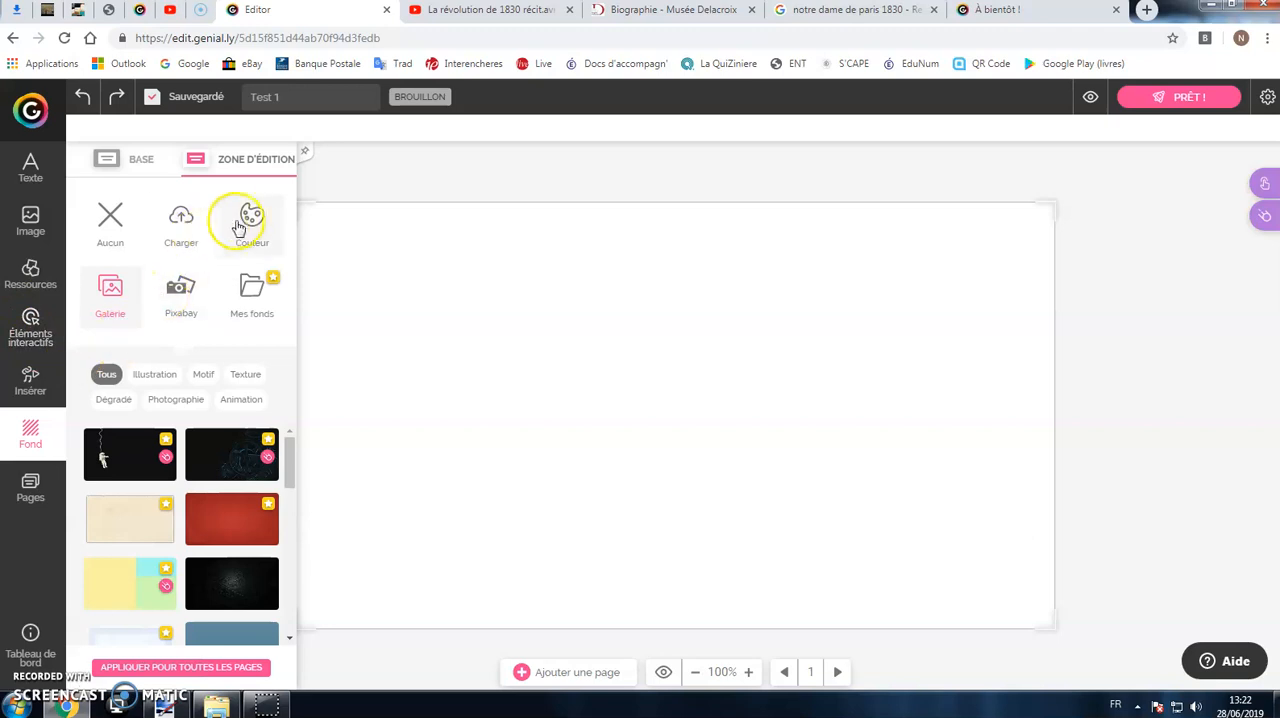
{"action": "left_click", "coordinate": [247, 220]}
{"action": "left_click", "coordinate": [194, 512]}
{"action": "left_click", "coordinate": [162, 437]}
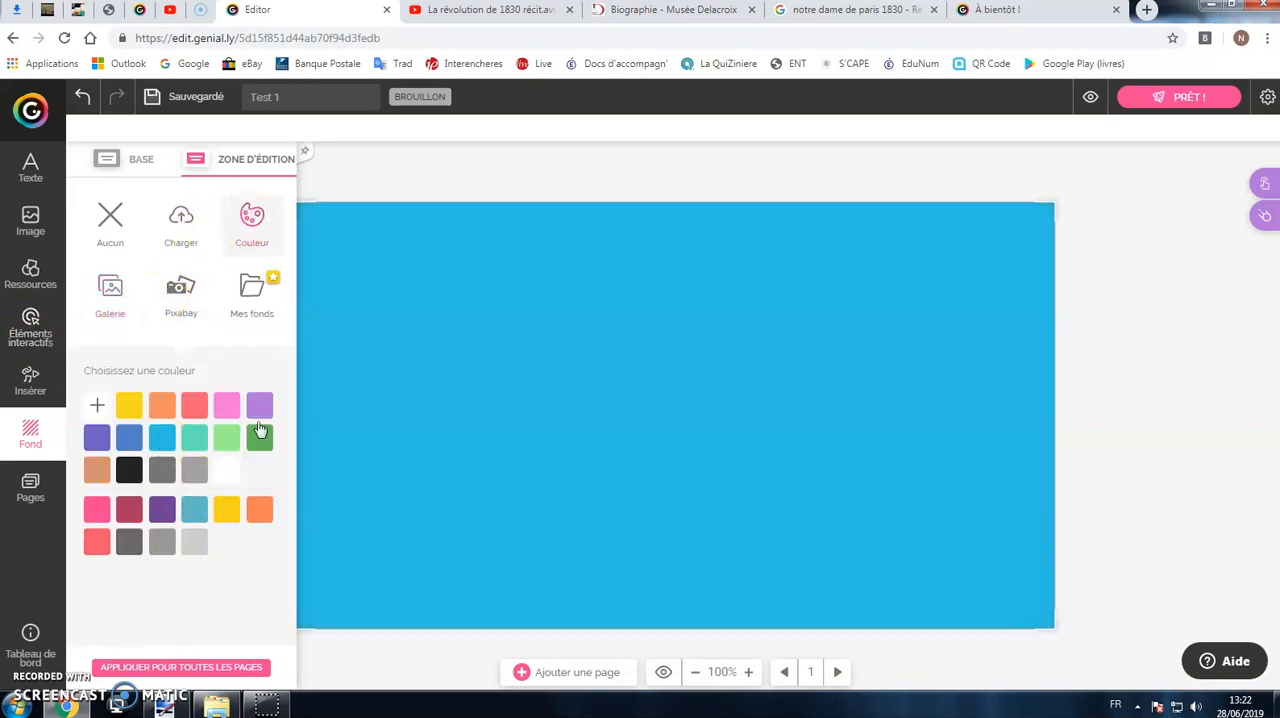
{"action": "left_click", "coordinate": [101, 403]}
{"action": "left_click_drag", "start_coordinate": [197, 396], "coordinate": [107, 394]}
{"action": "left_click", "coordinate": [1094, 371]}
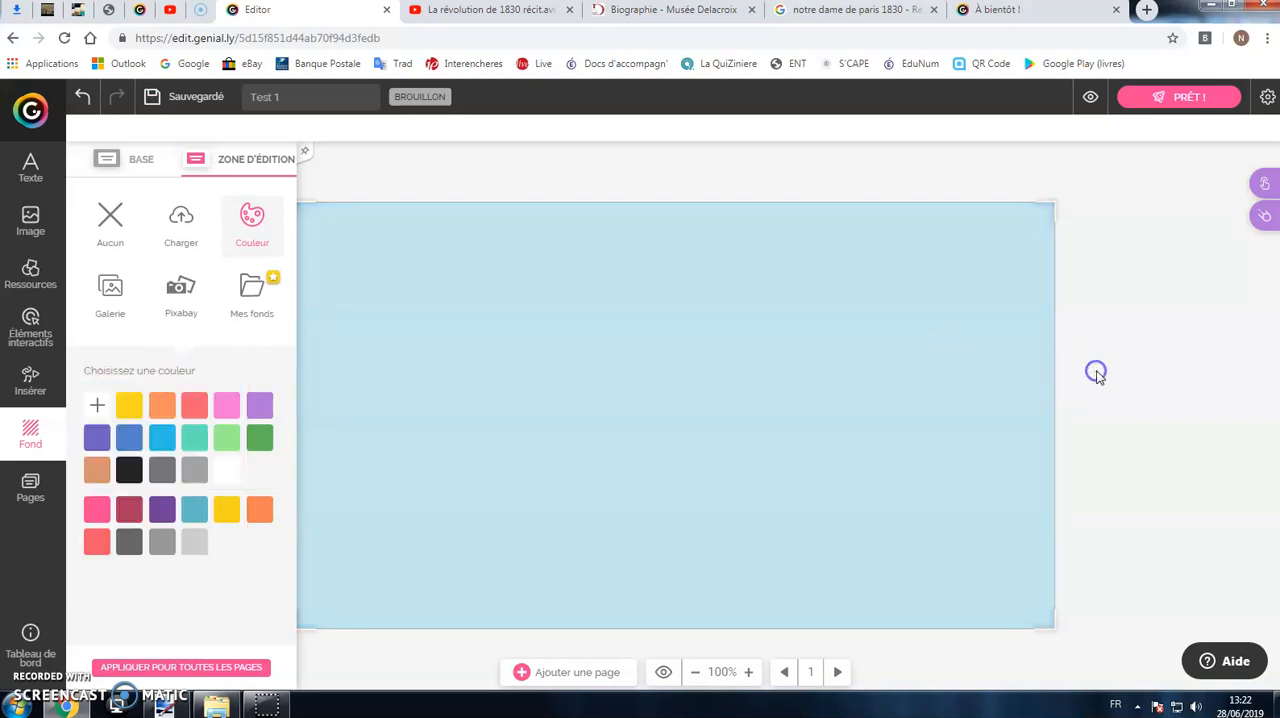
{"action": "left_click", "coordinate": [575, 325]}
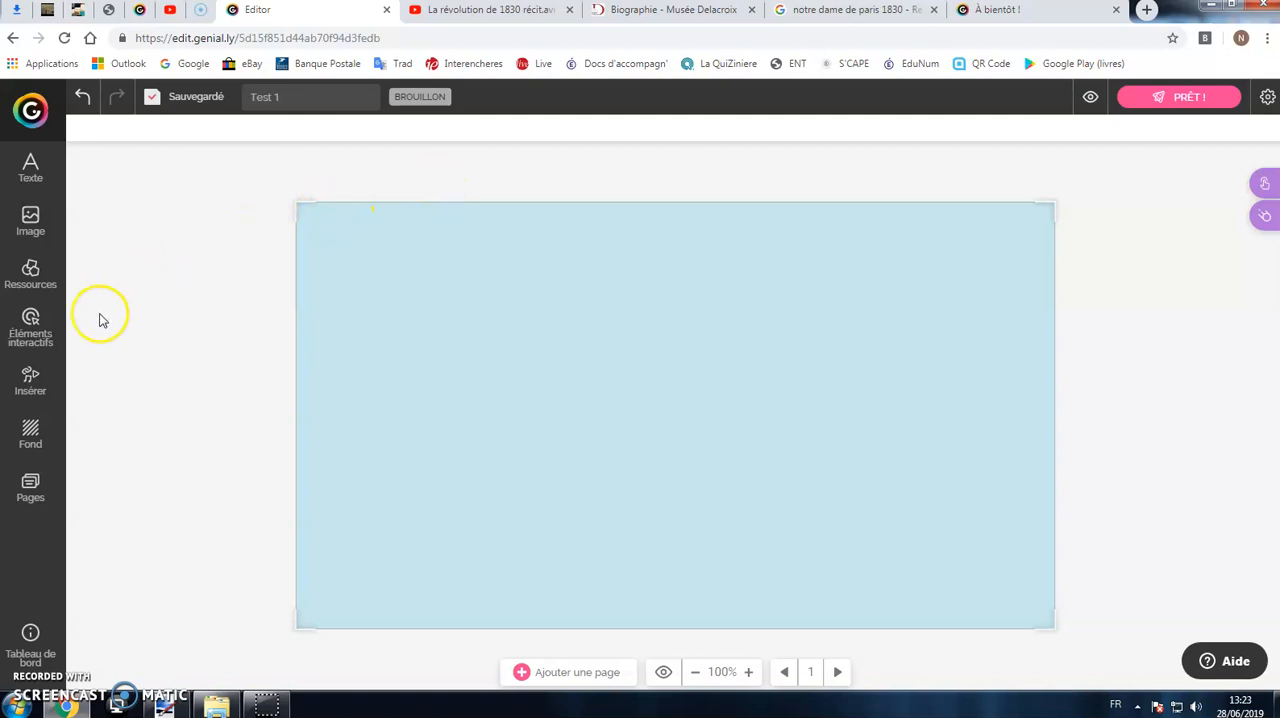
Step: Upload the image "Liberté guidant le peuple" from the computer's Images library
{"action": "left_click", "coordinate": [33, 225]}
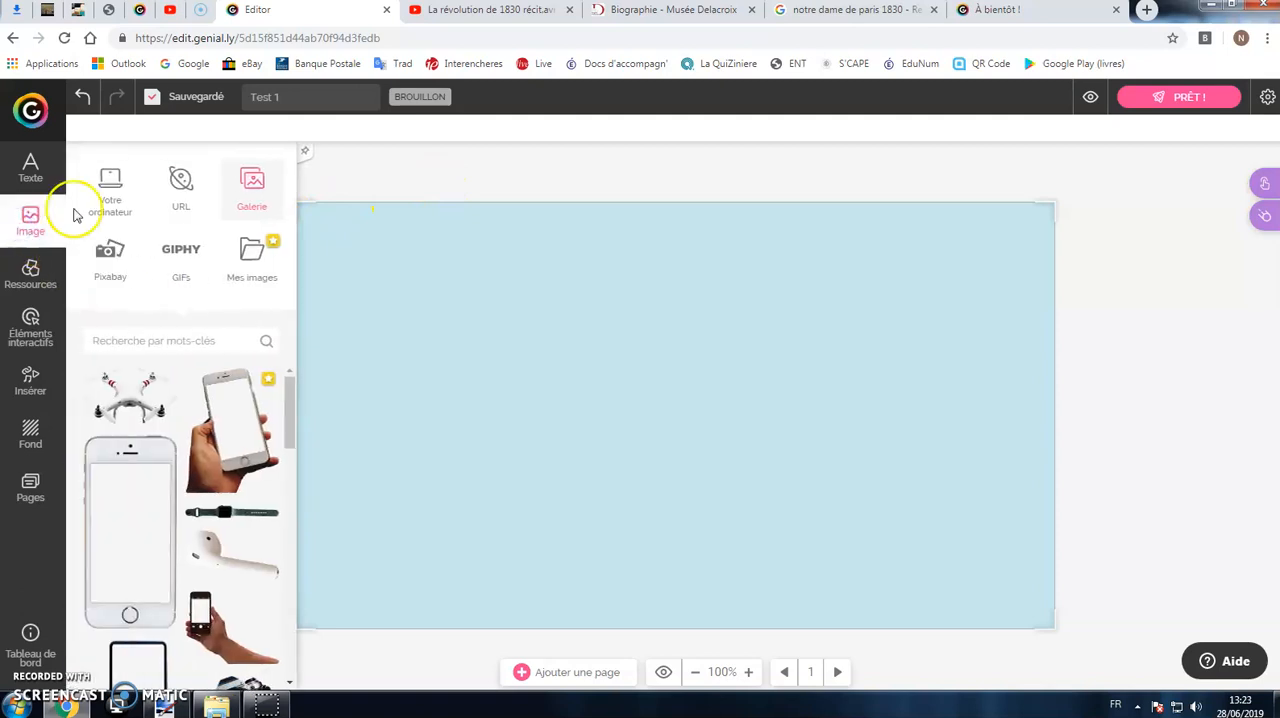
{"action": "left_click", "coordinate": [113, 200]}
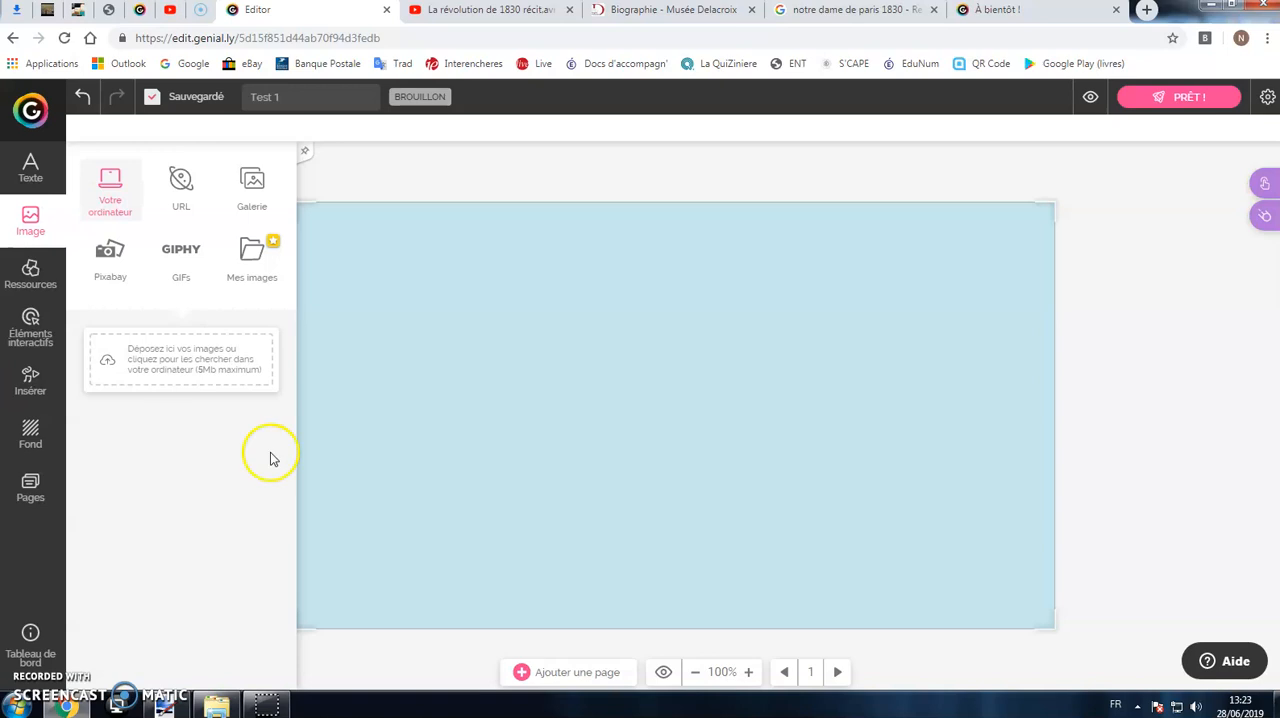
{"action": "left_click", "coordinate": [167, 360]}
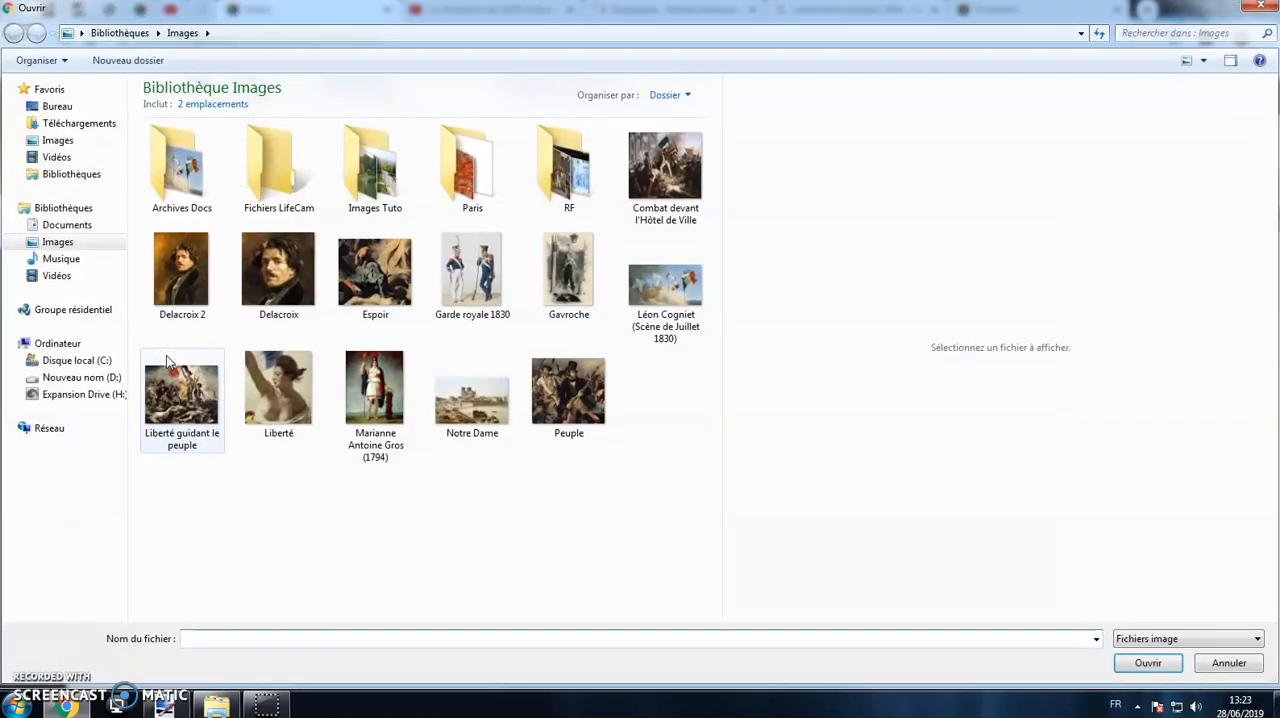
{"action": "left_click", "coordinate": [215, 428]}
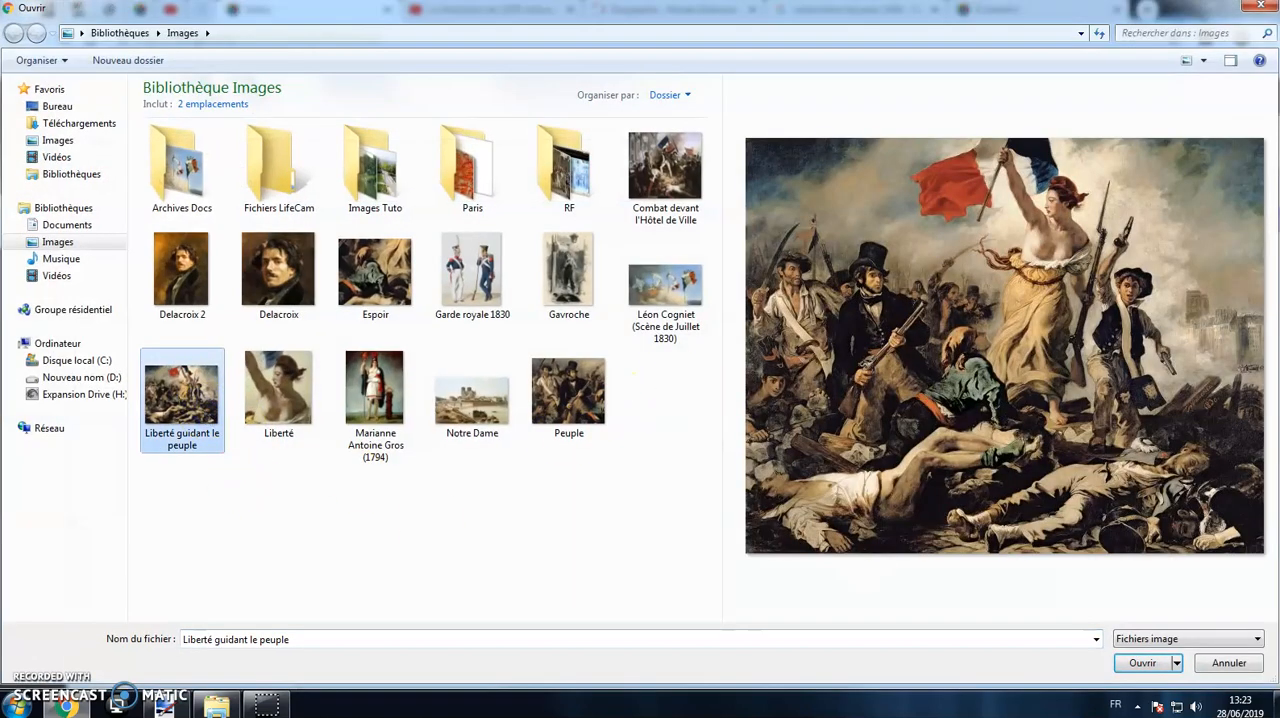
{"action": "left_click", "coordinate": [1158, 656]}
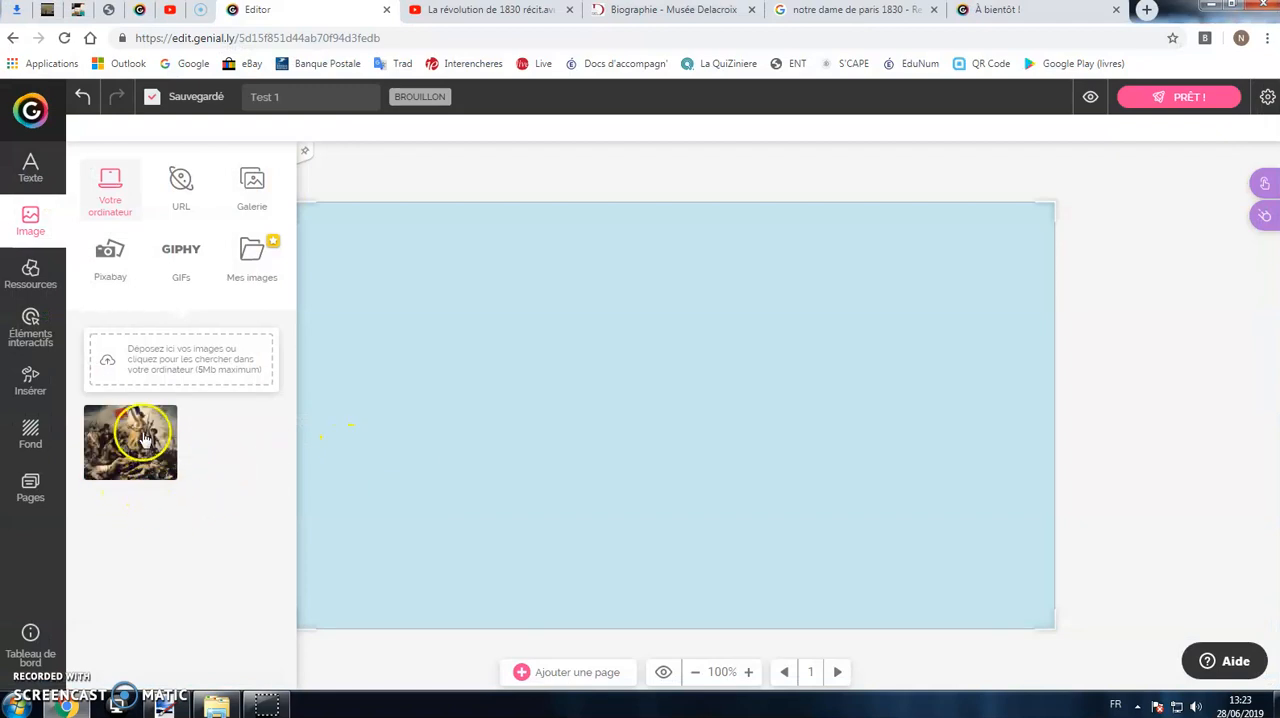
Step: Place the uploaded painting on the left side of the page and enlarge it to nearly the full page height
{"action": "mouse_move", "coordinate": [134, 436]}
{"action": "left_mouse_down"}
{"action": "mouse_move", "coordinate": [389, 503]}
{"action": "mouse_move", "coordinate": [467, 376]}
{"action": "left_mouse_up"}
{"action": "left_click_drag", "start_coordinate": [563, 406], "coordinate": [600, 366]}
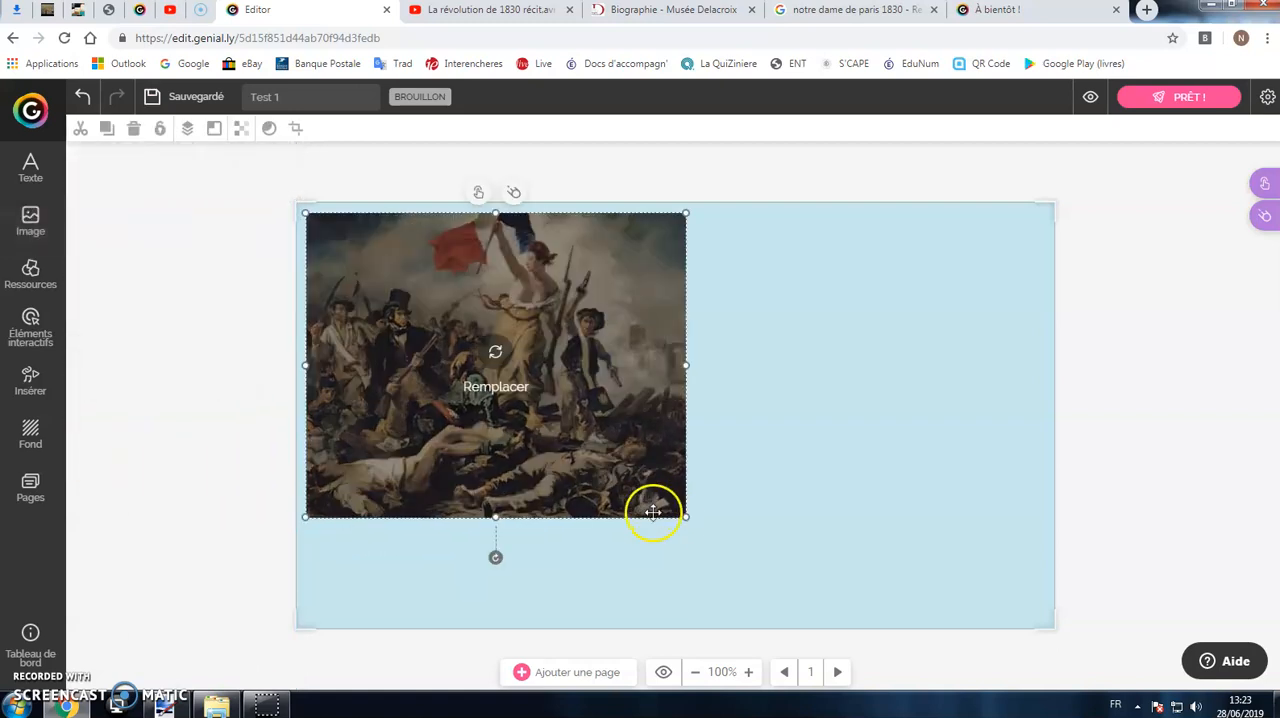
{"action": "left_click_drag", "start_coordinate": [680, 517], "coordinate": [808, 626]}
{"action": "left_click", "coordinate": [1152, 470]}
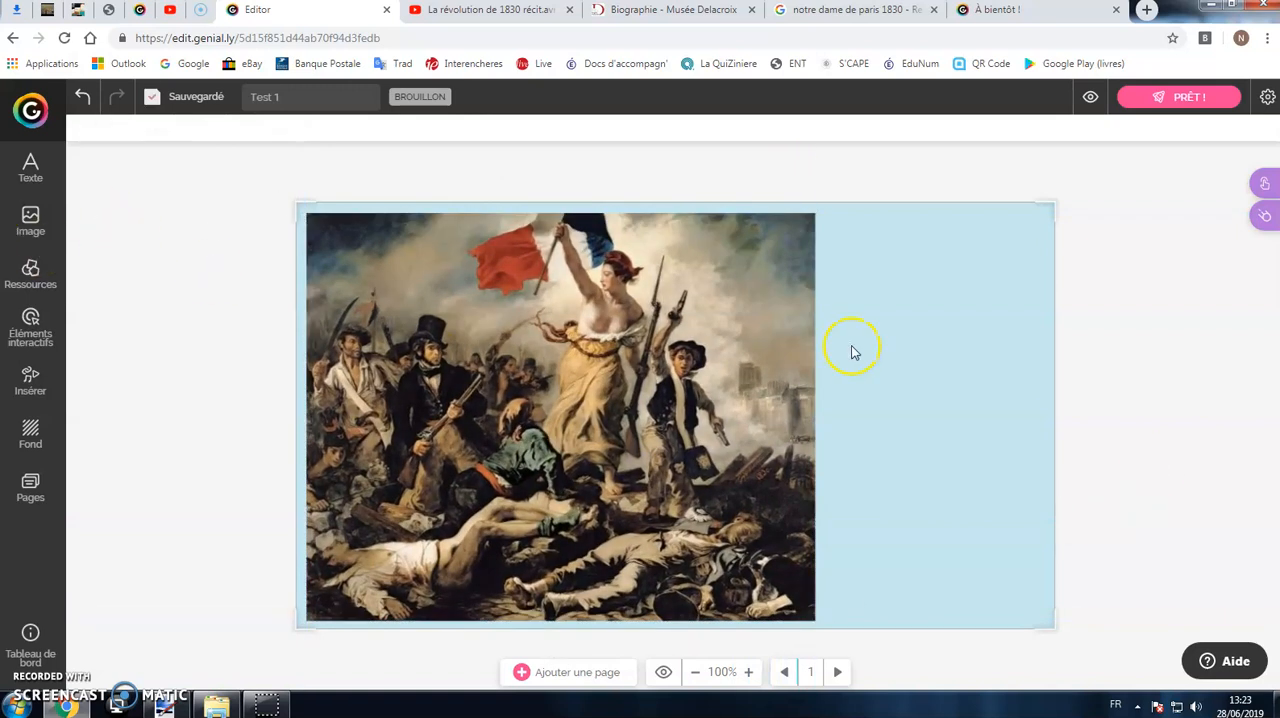
Step: Add a Titre 2 text beside the painting reading "La Liberté...." and widen its box to fit one line
{"action": "left_click", "coordinate": [31, 165]}
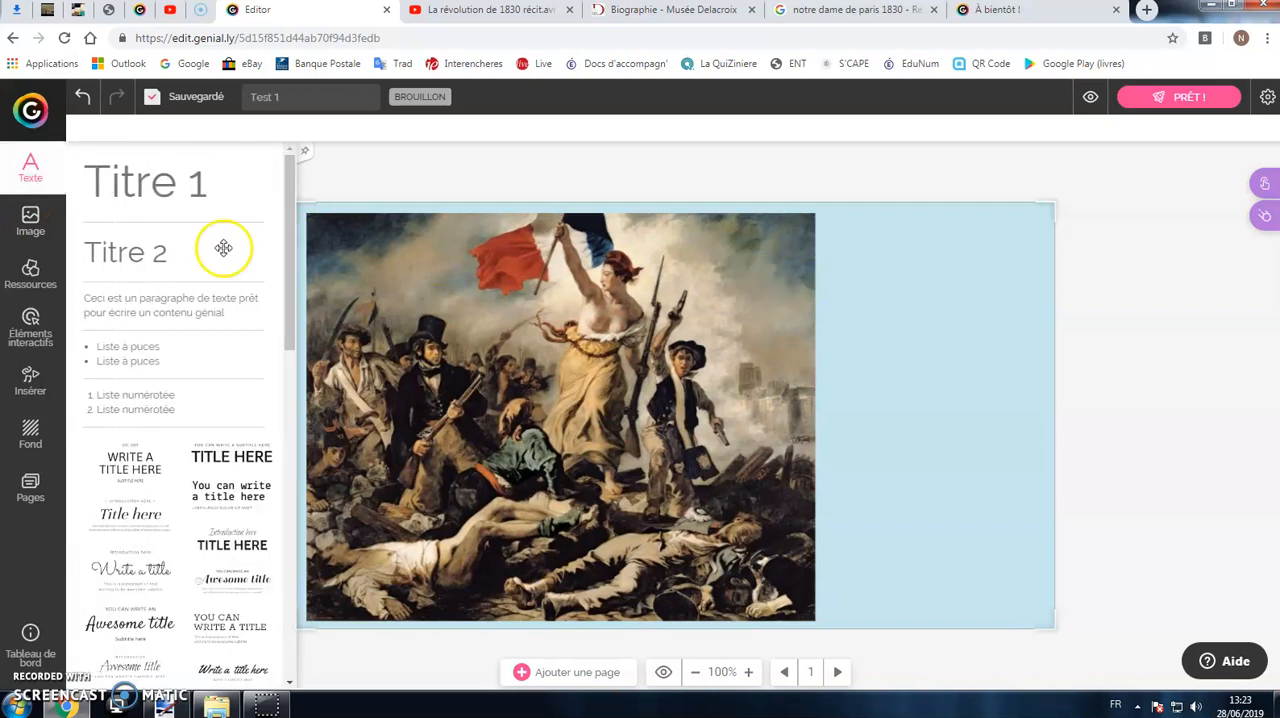
{"action": "left_click", "coordinate": [129, 251]}
{"action": "left_click_drag", "start_coordinate": [884, 268], "coordinate": [894, 214]}
{"action": "double_click", "coordinate": [886, 245]}
{"action": "type", "text": "L"}
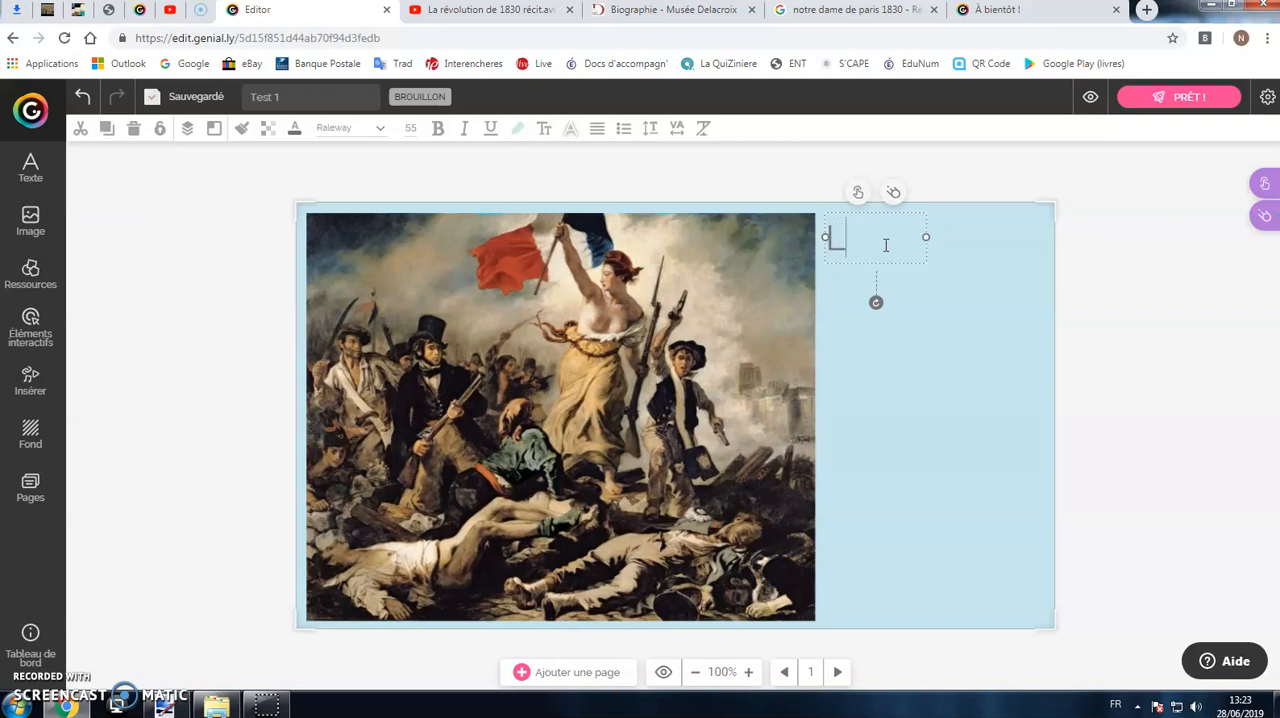
{"action": "type", "text": "a Libeerté..."}
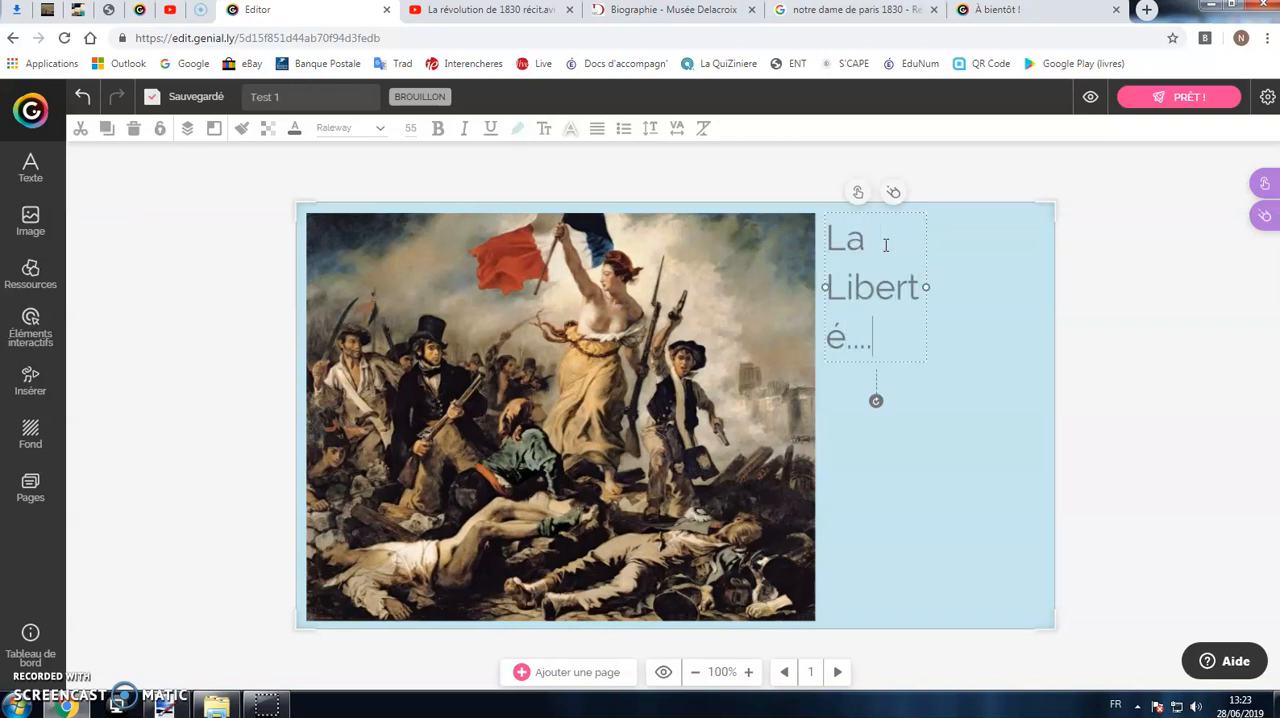
{"action": "left_click_drag", "start_coordinate": [930, 290], "coordinate": [1038, 274]}
Step: Try the line spacing of the "La Liberté...." title and tighten its letter spacing
{"action": "triple_click", "coordinate": [931, 236]}
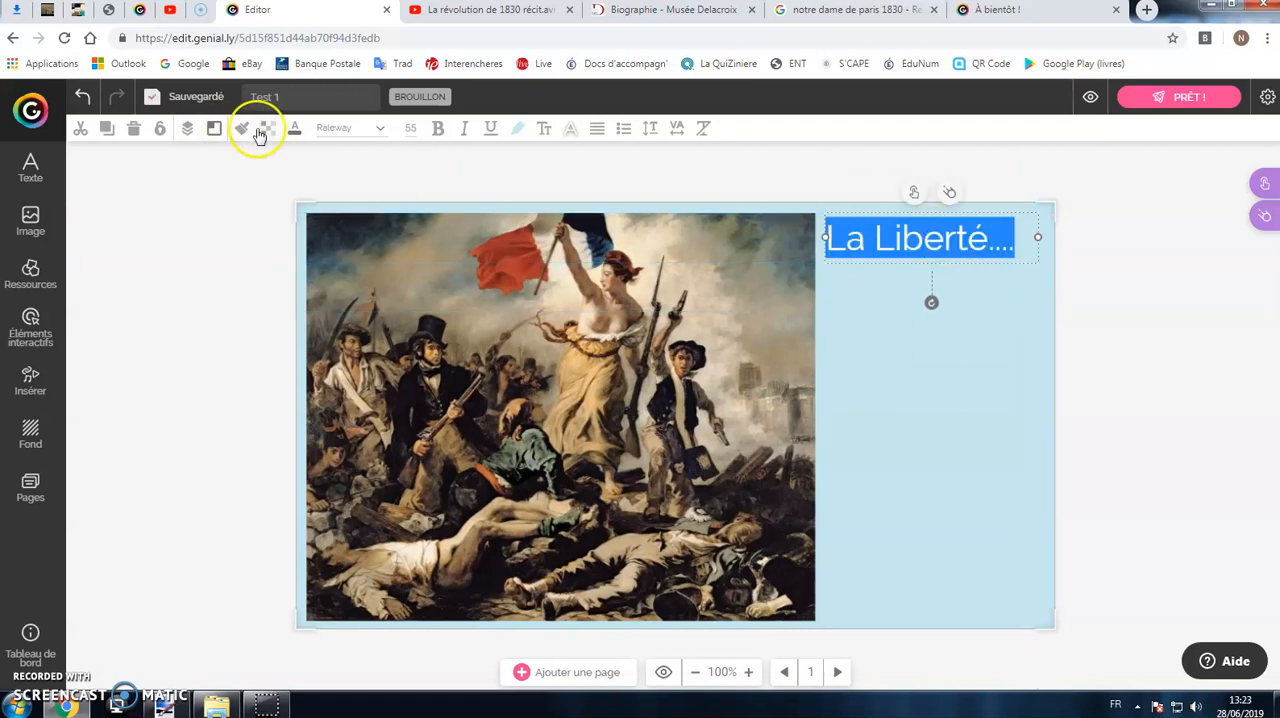
{"action": "left_click", "coordinate": [653, 130]}
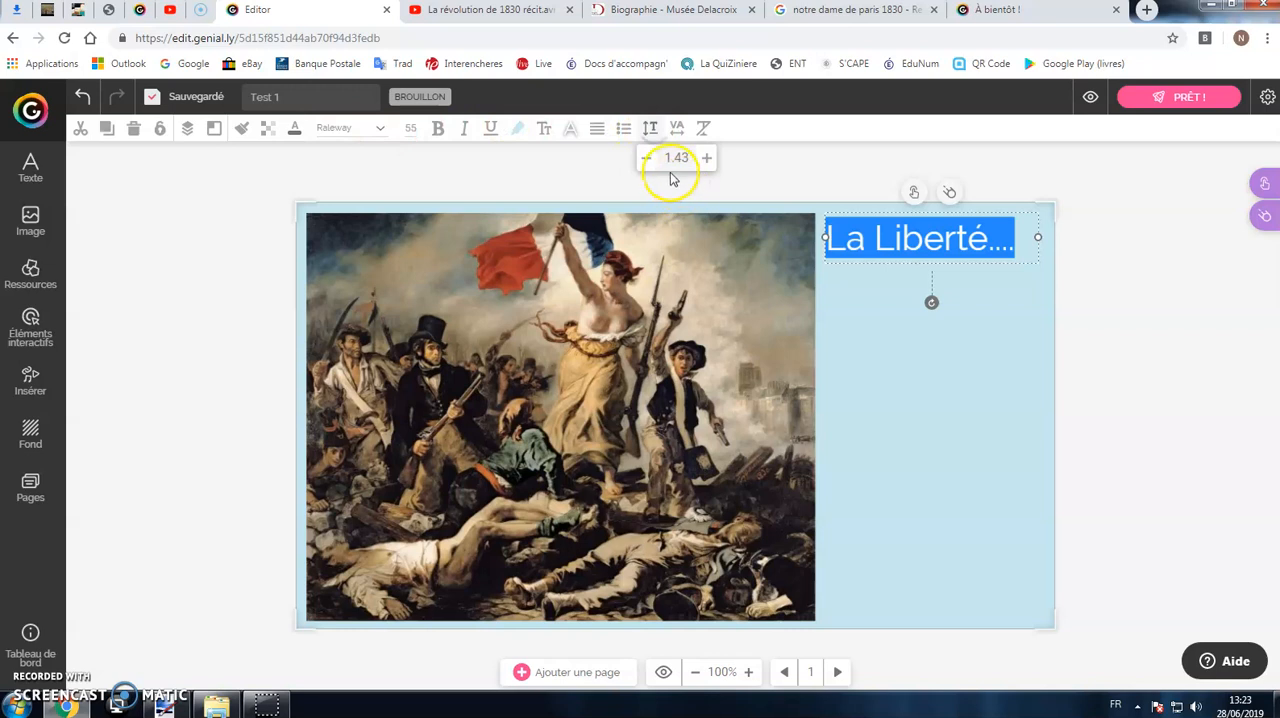
{"action": "left_click", "coordinate": [647, 160]}
{"action": "left_click", "coordinate": [647, 160]}
{"action": "left_click", "coordinate": [709, 162]}
{"action": "left_click", "coordinate": [677, 128]}
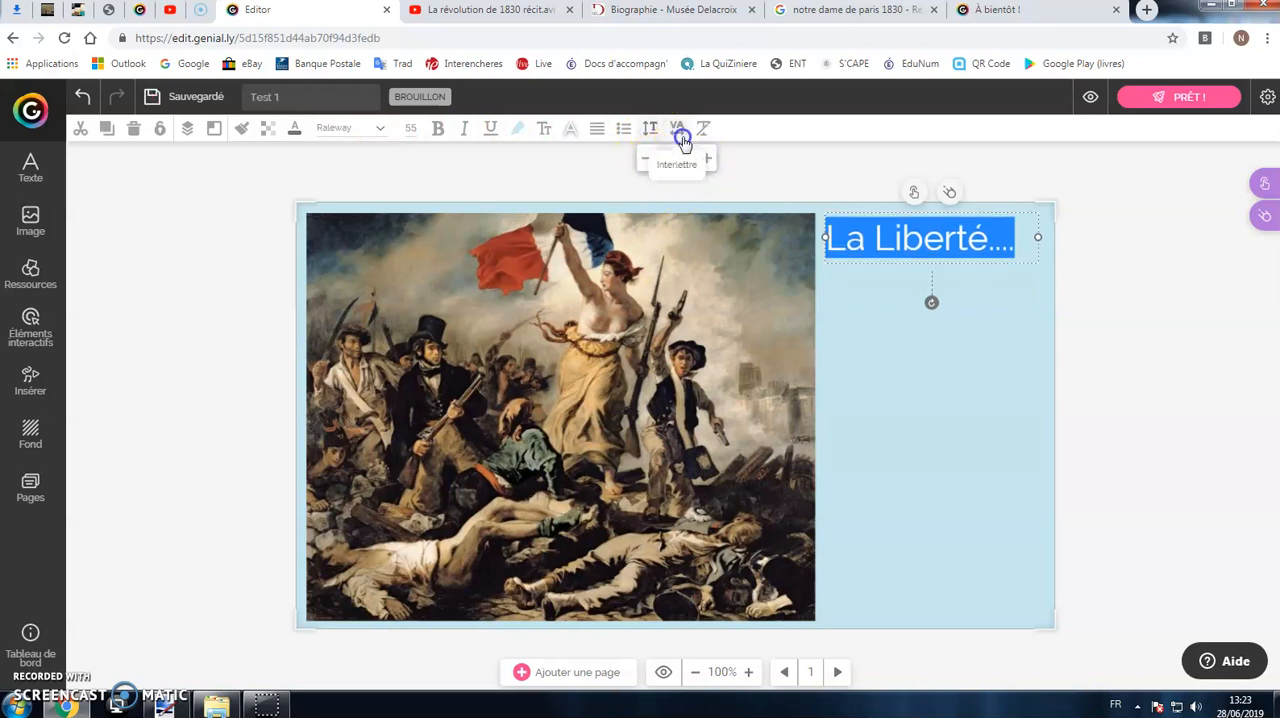
{"action": "left_click", "coordinate": [673, 157]}
{"action": "left_click", "coordinate": [673, 157]}
Step: Apply bold to the whole "La Liberté...." title
{"action": "left_click", "coordinate": [416, 131]}
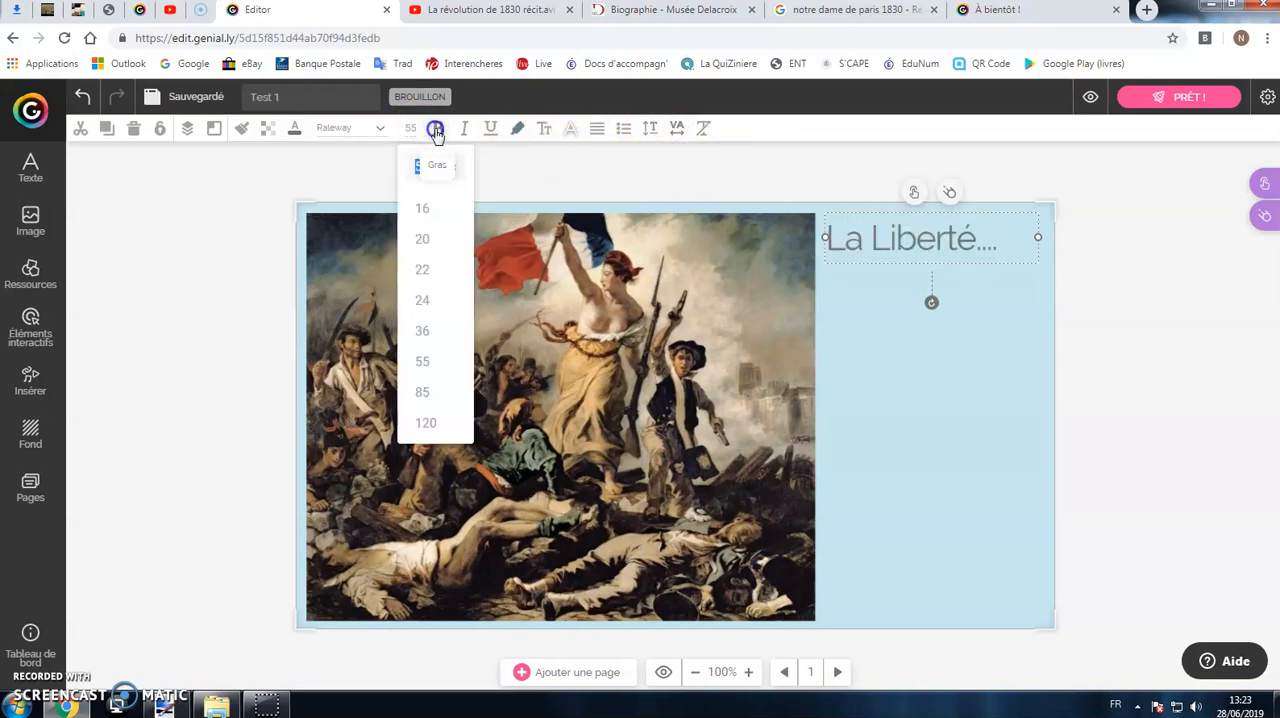
{"action": "triple_click", "coordinate": [838, 232]}
{"action": "left_click", "coordinate": [438, 128]}
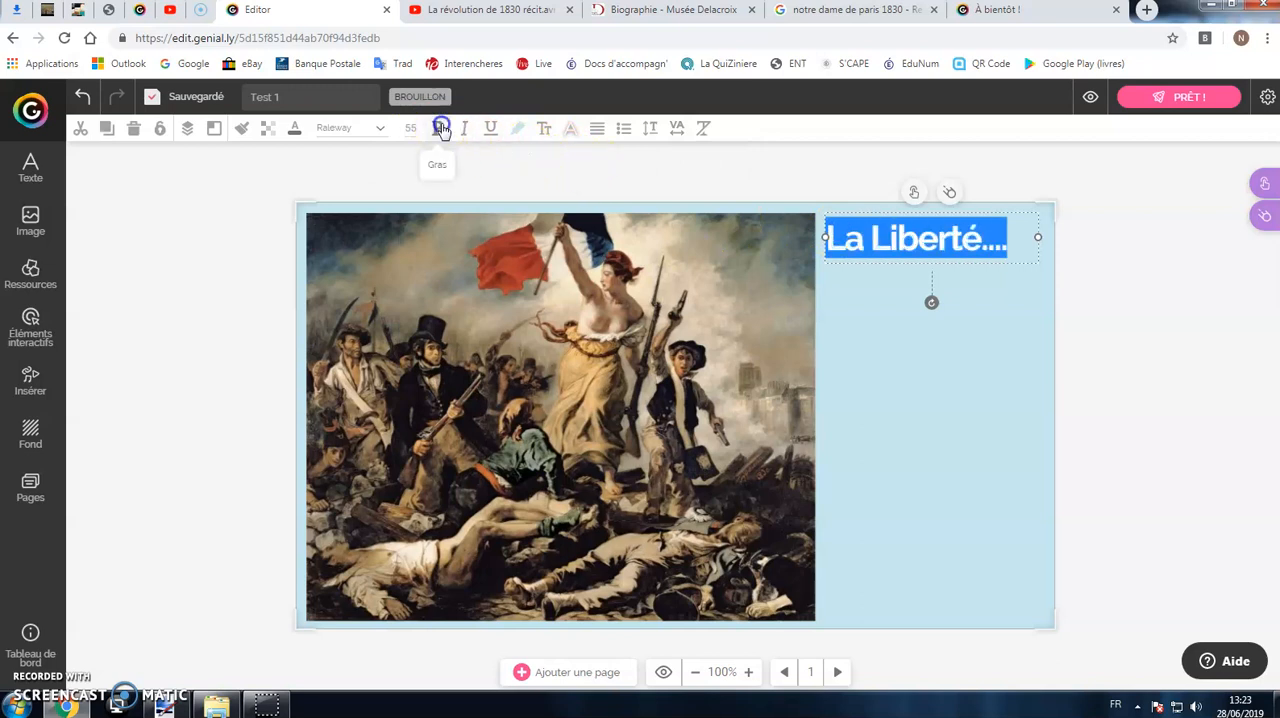
Step: Recolour the "La Liberté...." title pink and shift it slightly right to centre it beside the painting
{"action": "left_click", "coordinate": [294, 128]}
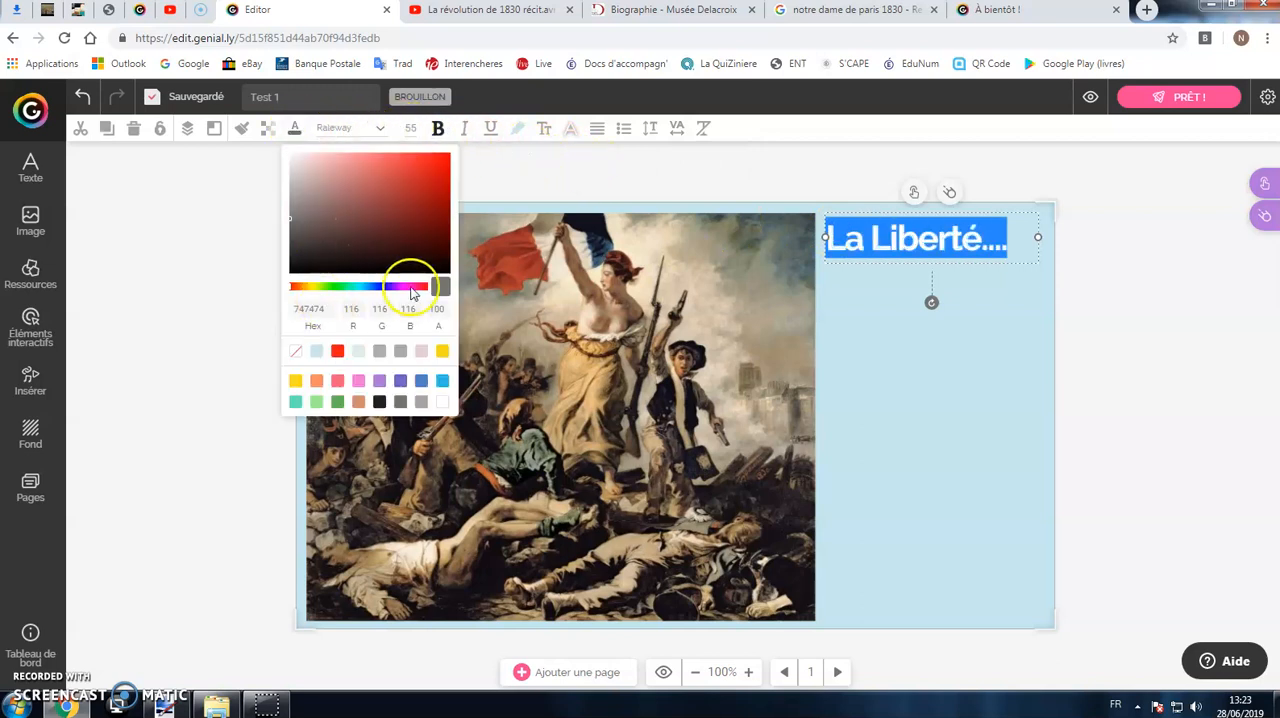
{"action": "left_click", "coordinate": [421, 287]}
{"action": "left_click", "coordinate": [434, 171]}
{"action": "left_click", "coordinate": [931, 355]}
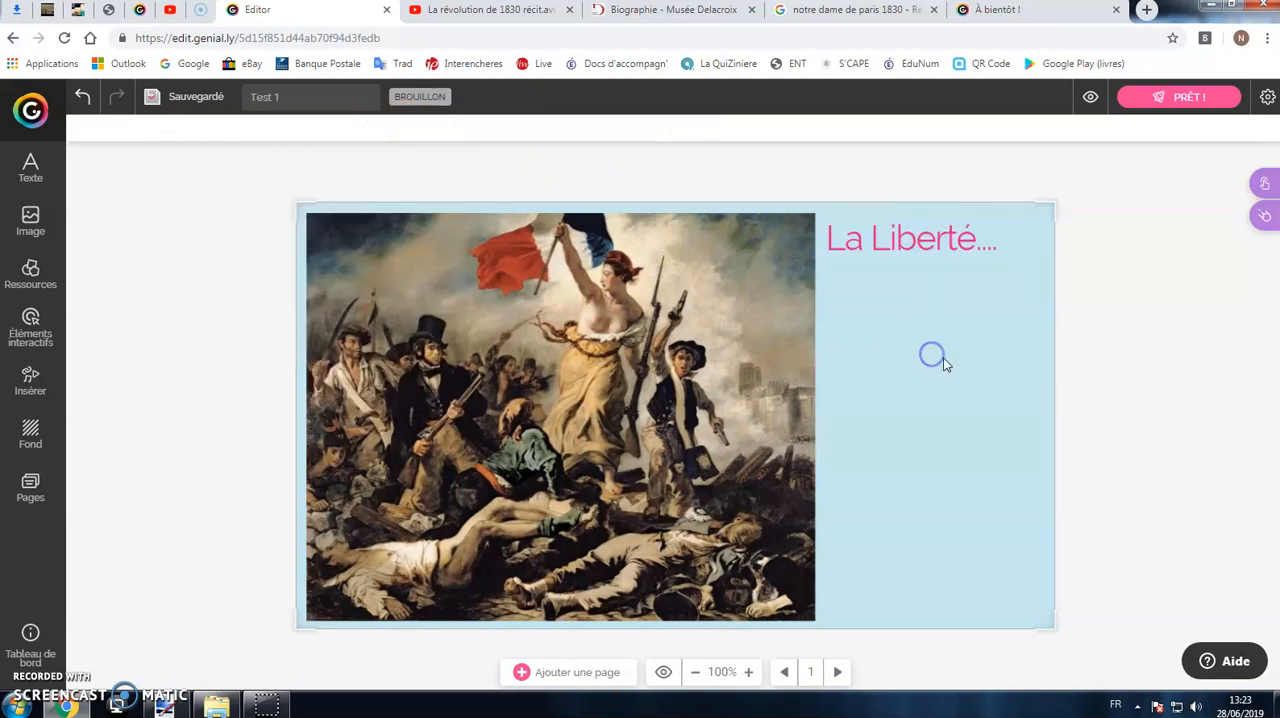
{"action": "left_click_drag", "start_coordinate": [969, 243], "coordinate": [984, 243]}
{"action": "left_click", "coordinate": [1092, 310]}
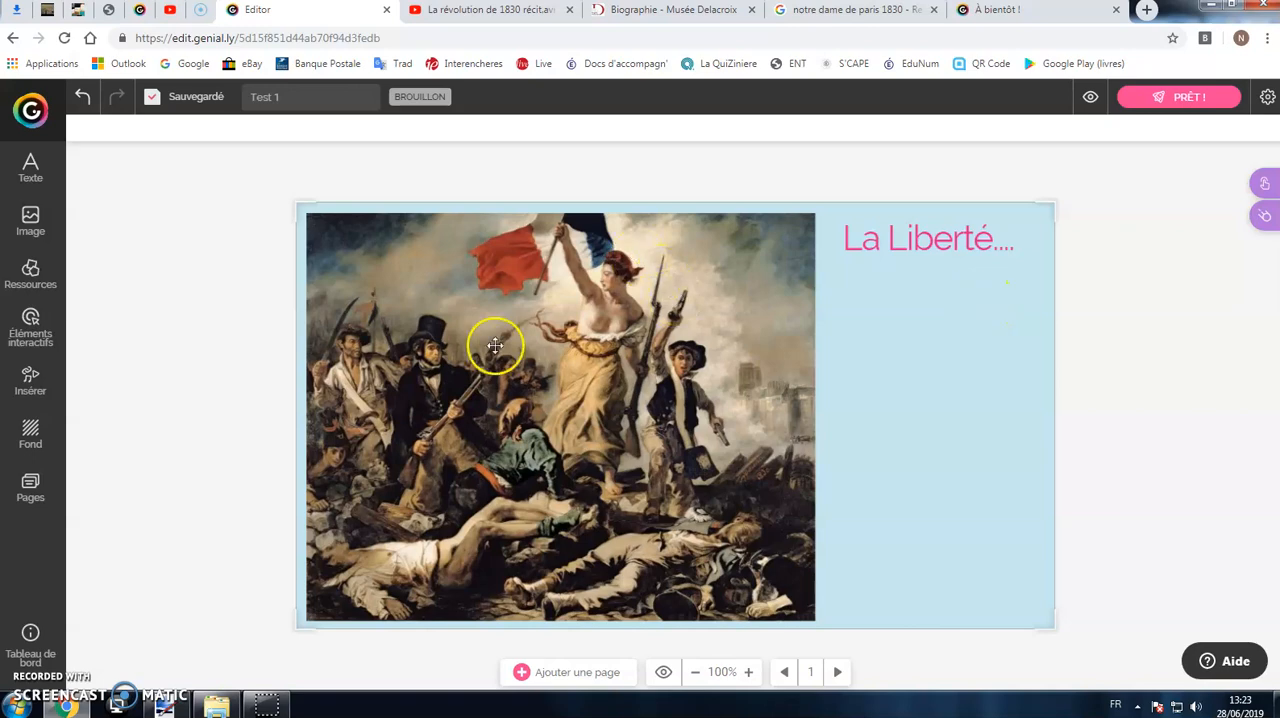
Step: Upload the image "Delacroix 2" from the computer and place it enlarged below the title
{"action": "left_click", "coordinate": [29, 228]}
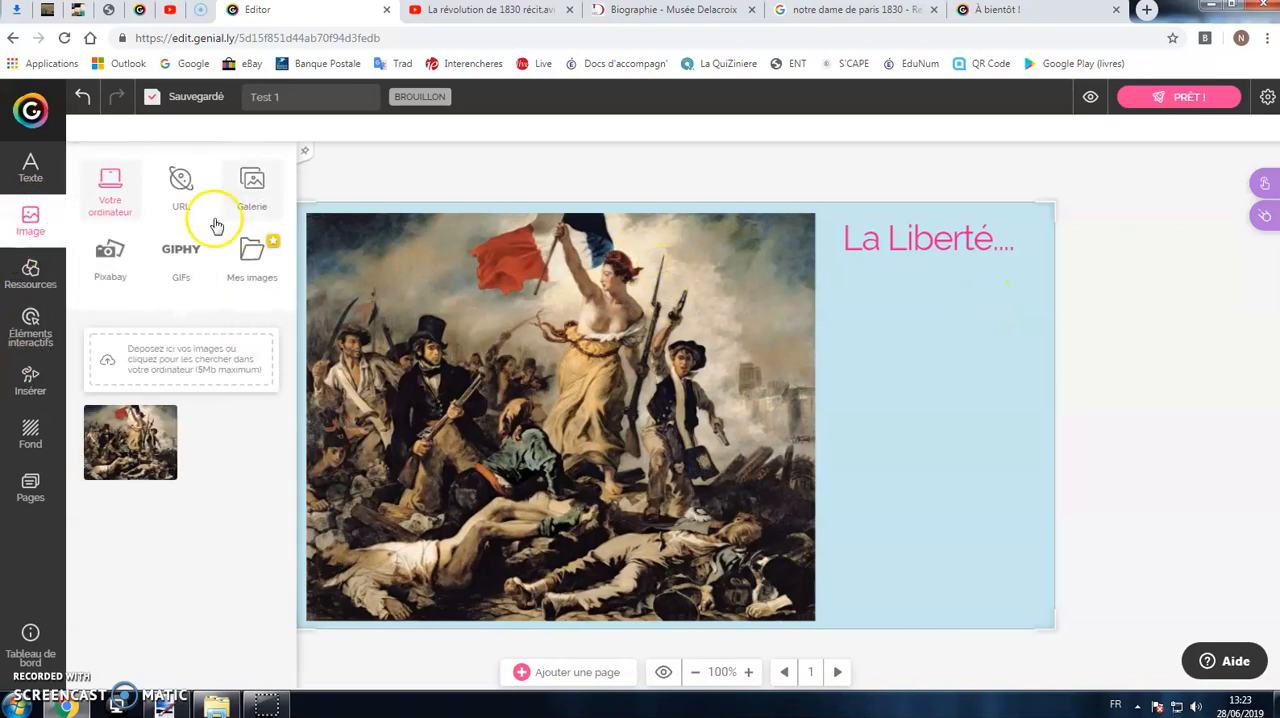
{"action": "left_click", "coordinate": [197, 360]}
{"action": "left_click", "coordinate": [196, 287]}
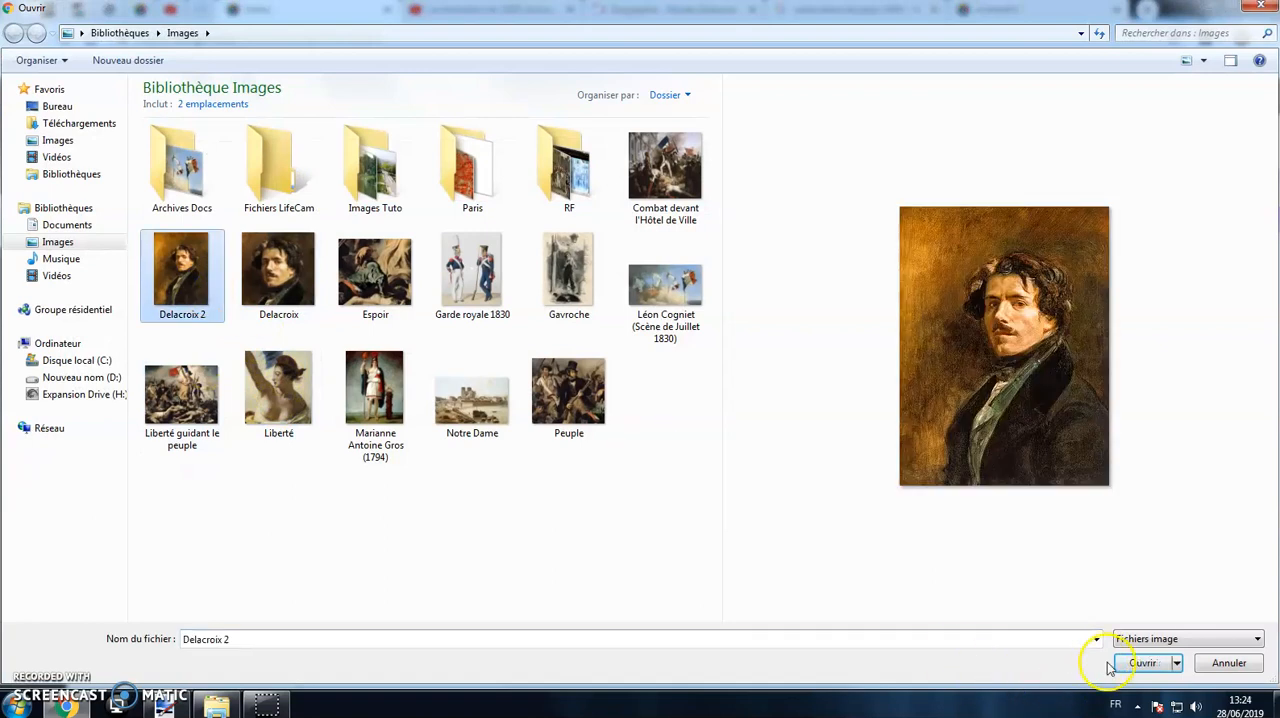
{"action": "left_click", "coordinate": [1140, 662]}
{"action": "left_click_drag", "start_coordinate": [130, 440], "coordinate": [965, 360]}
{"action": "left_click_drag", "start_coordinate": [981, 431], "coordinate": [1036, 526]}
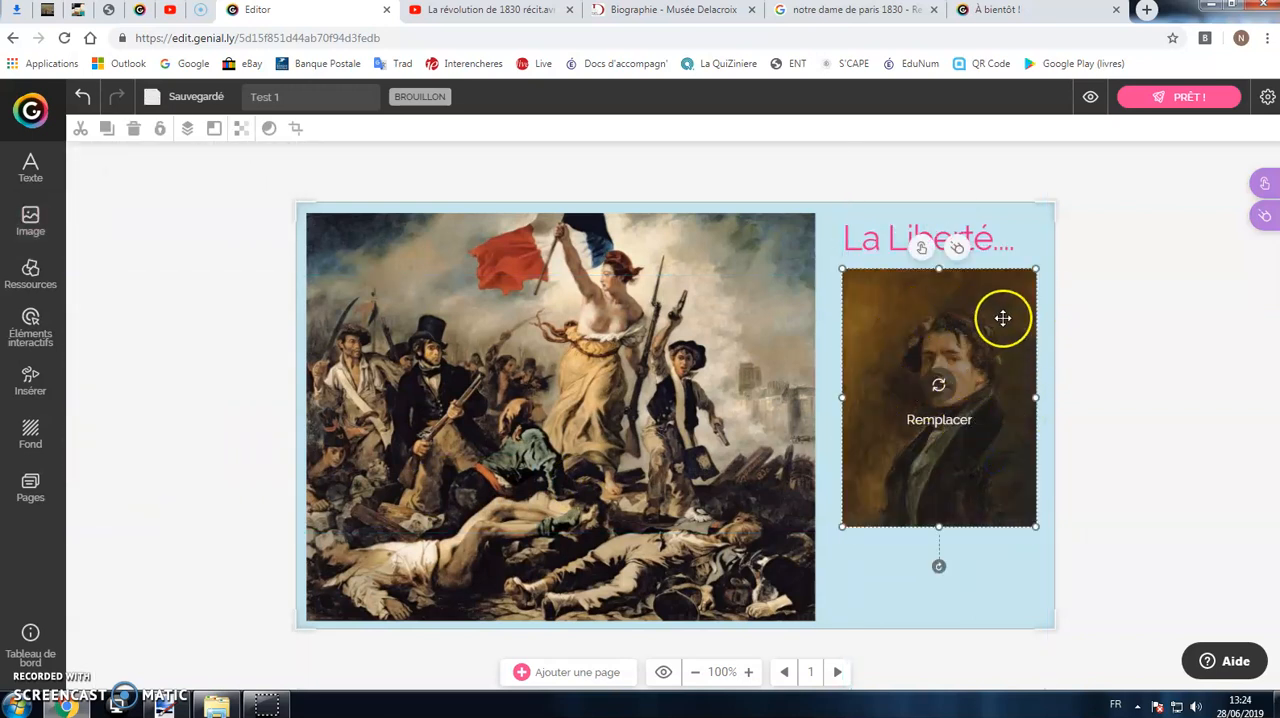
{"action": "left_click", "coordinate": [1058, 372]}
Step: Crop the Delacroix portrait to the head and centre it just below the title
{"action": "left_click", "coordinate": [984, 341]}
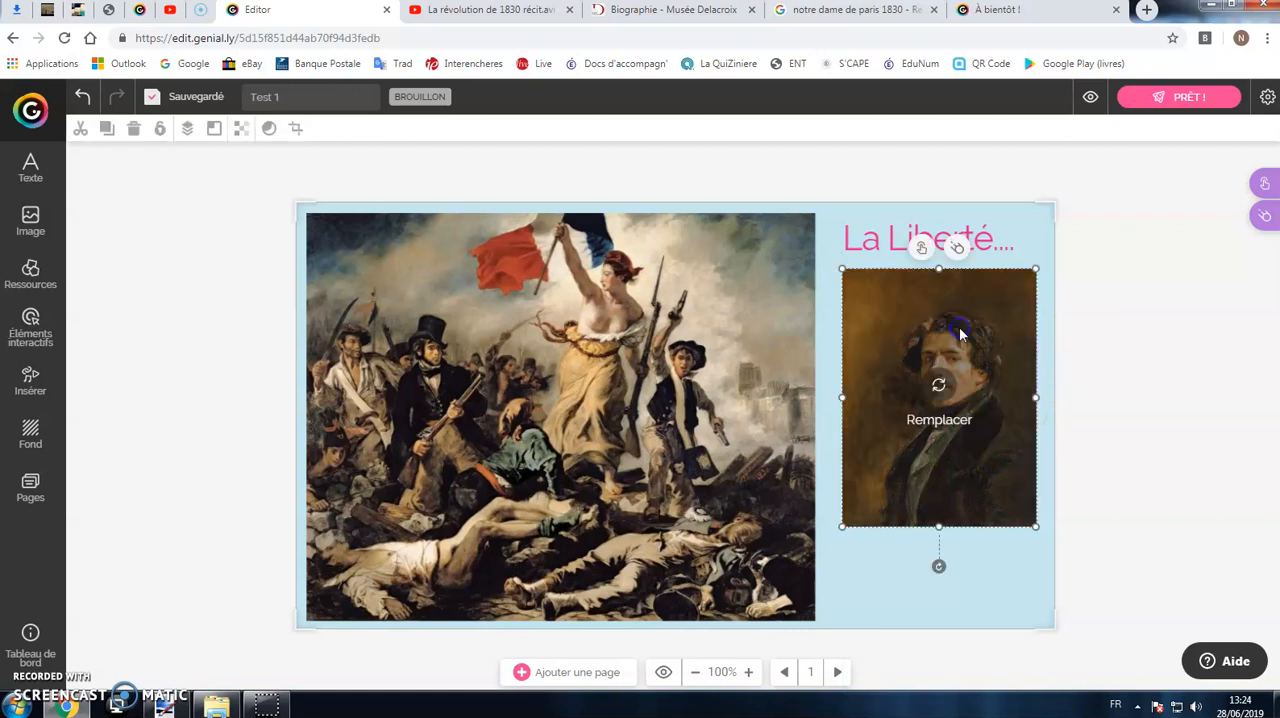
{"action": "left_click", "coordinate": [296, 128]}
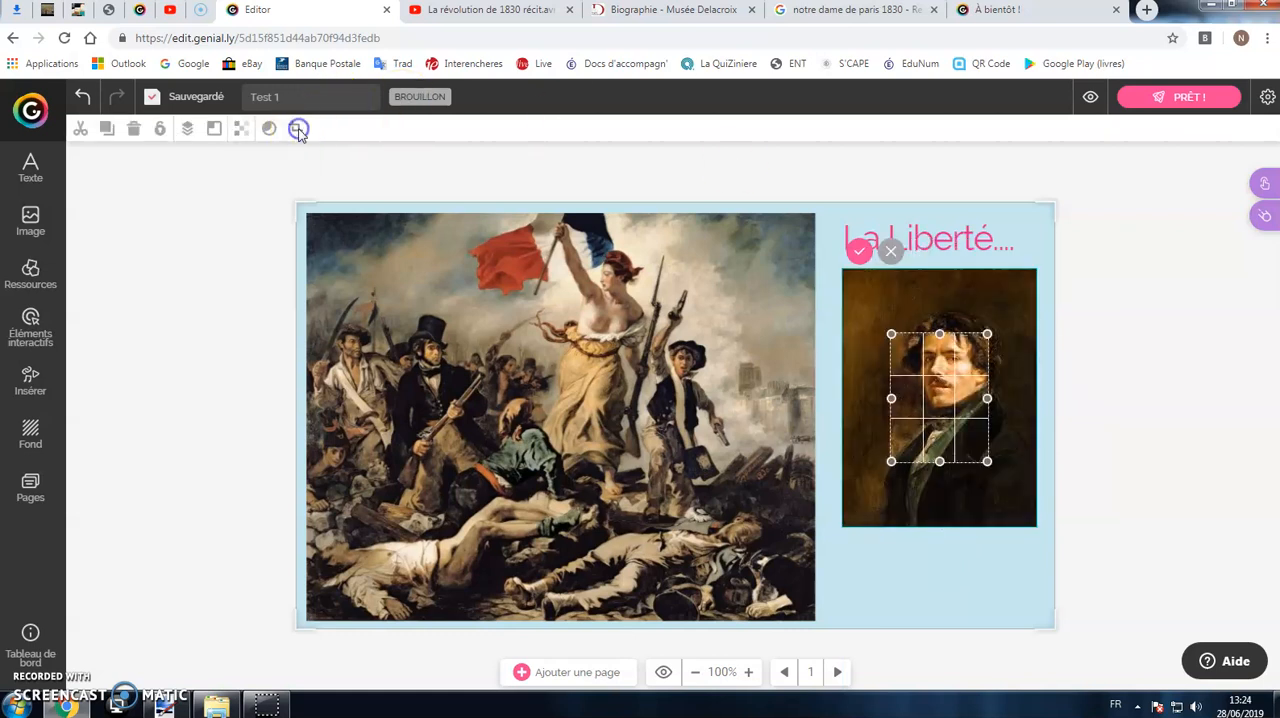
{"action": "mouse_move", "coordinate": [921, 407]}
{"action": "left_mouse_down"}
{"action": "mouse_move", "coordinate": [945, 369]}
{"action": "mouse_move", "coordinate": [1017, 368]}
{"action": "left_mouse_up"}
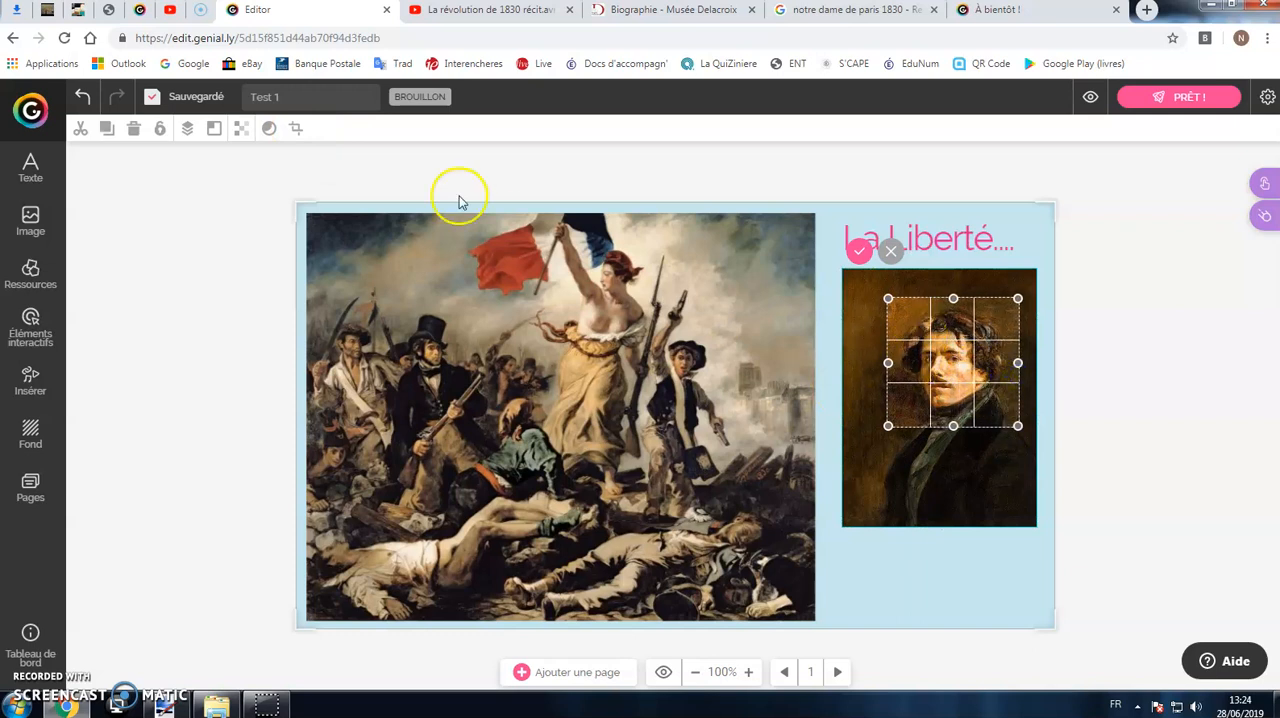
{"action": "left_click", "coordinate": [861, 258]}
{"action": "left_click_drag", "start_coordinate": [991, 374], "coordinate": [968, 363]}
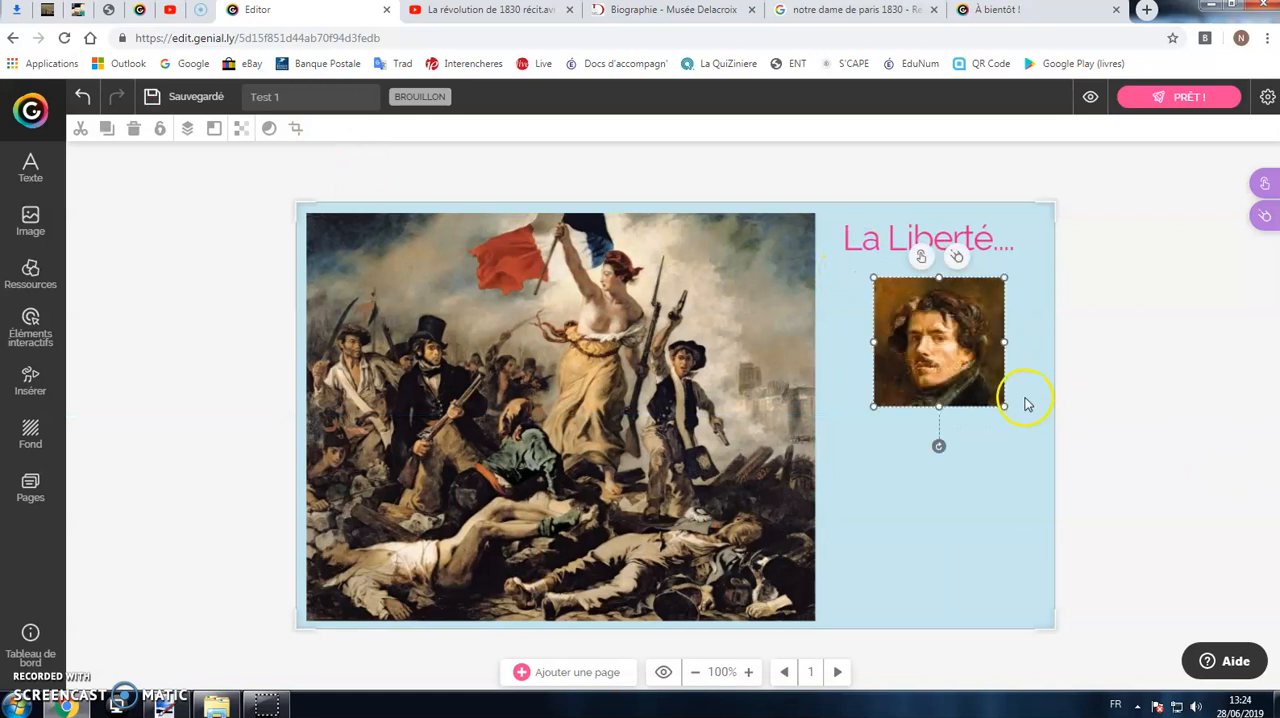
Step: Give the portrait a circular frame with a white border and enlarge it slightly below the title
{"action": "left_click", "coordinate": [269, 130]}
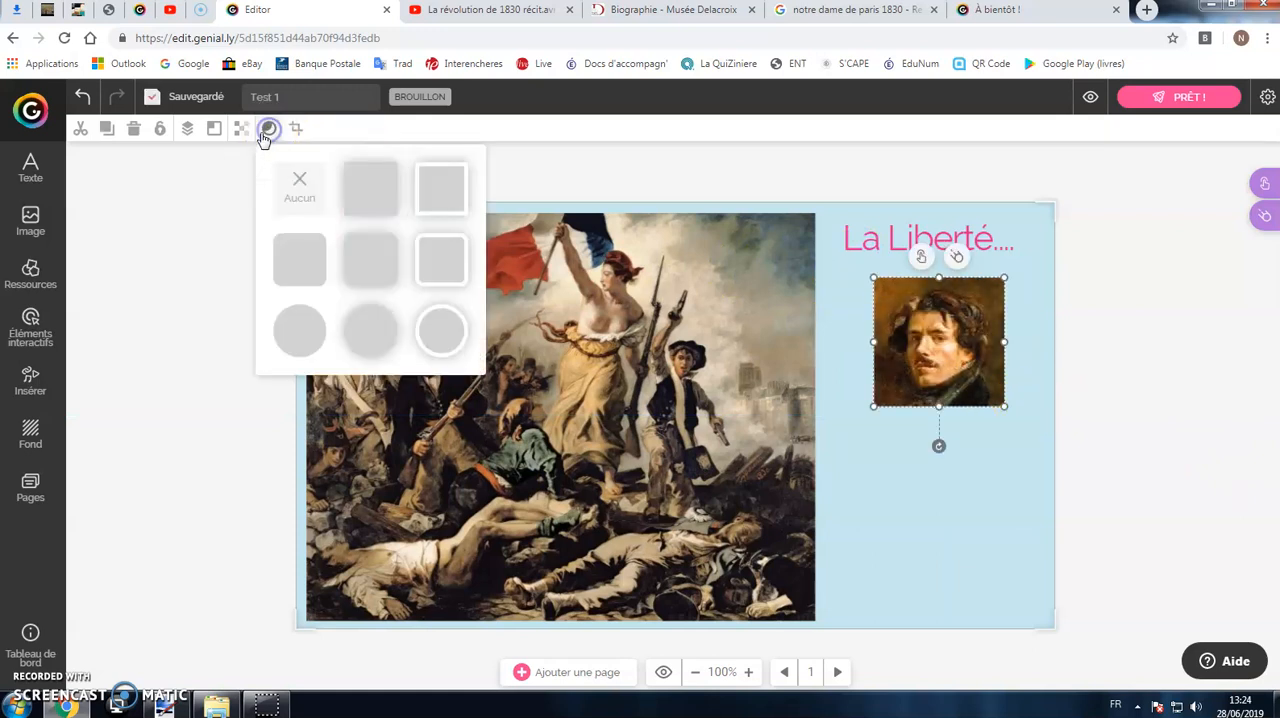
{"action": "left_click", "coordinate": [438, 335]}
{"action": "left_click_drag", "start_coordinate": [1005, 405], "coordinate": [1025, 429]}
{"action": "left_click_drag", "start_coordinate": [992, 380], "coordinate": [983, 381]}
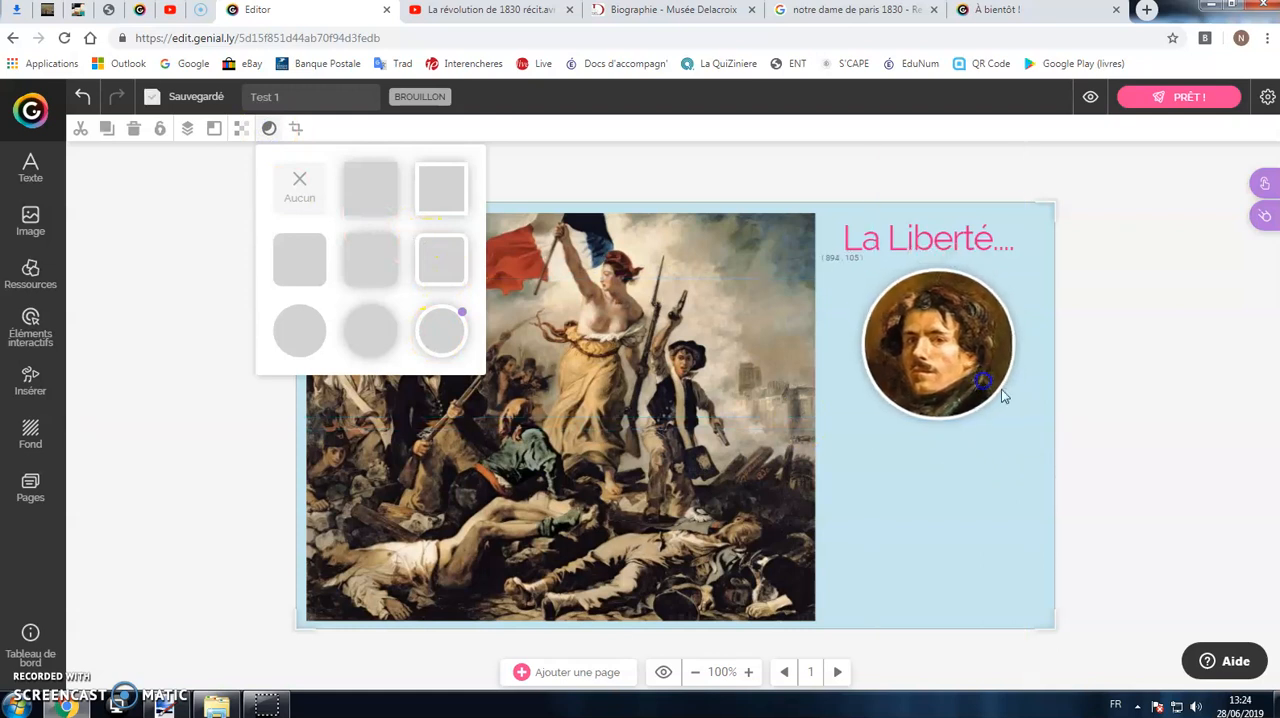
{"action": "left_click", "coordinate": [940, 470]}
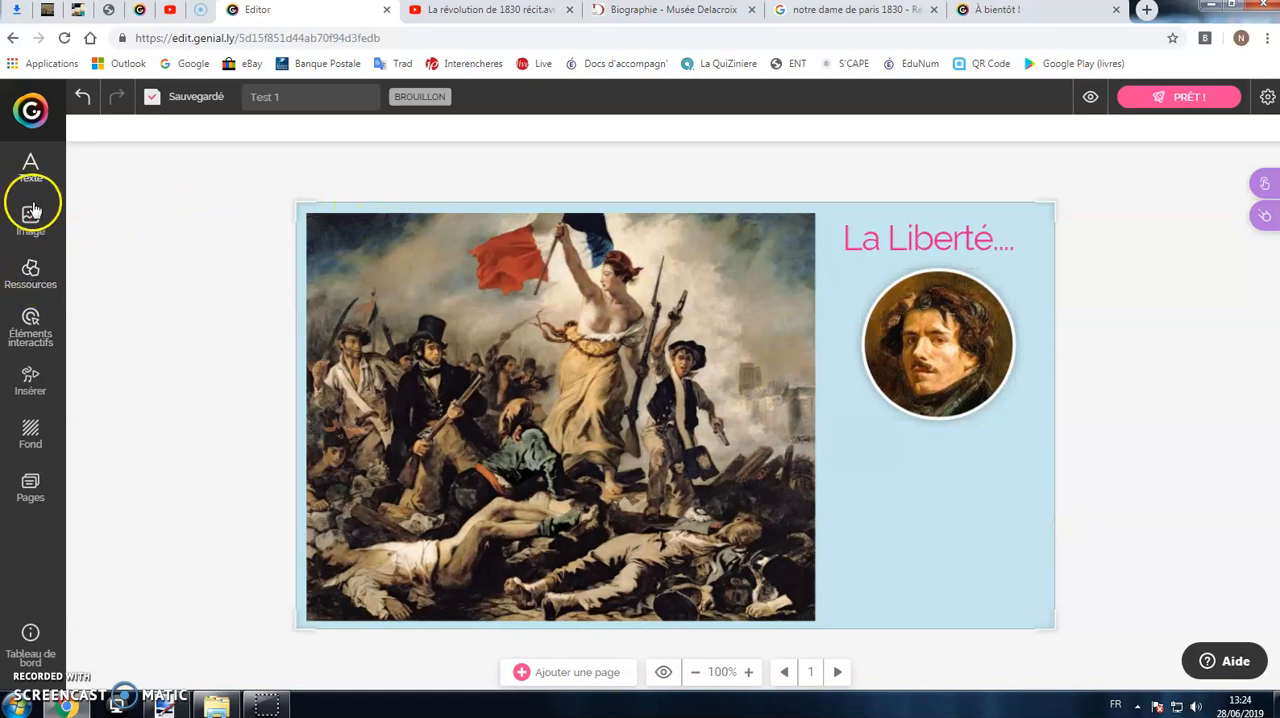
Step: Add an interactive pin marker with a white dot on the flag in the painting
{"action": "left_click", "coordinate": [33, 320]}
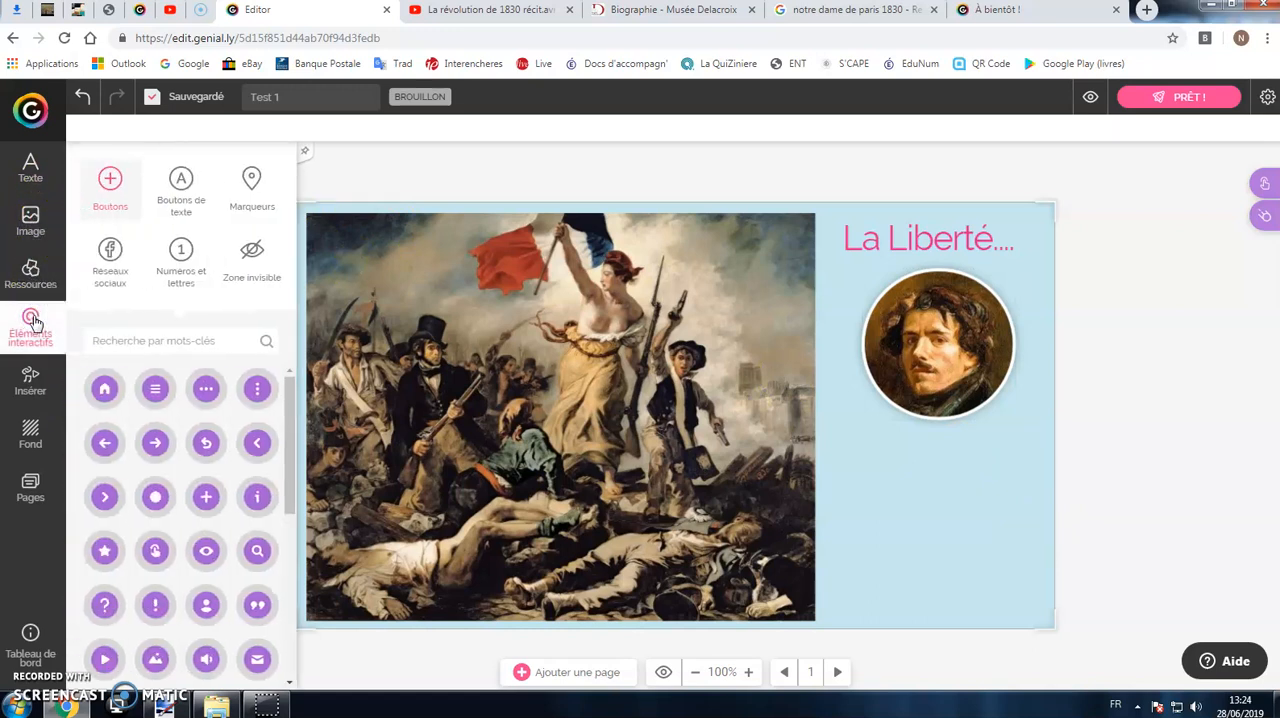
{"action": "left_click", "coordinate": [186, 198]}
{"action": "left_click", "coordinate": [111, 180]}
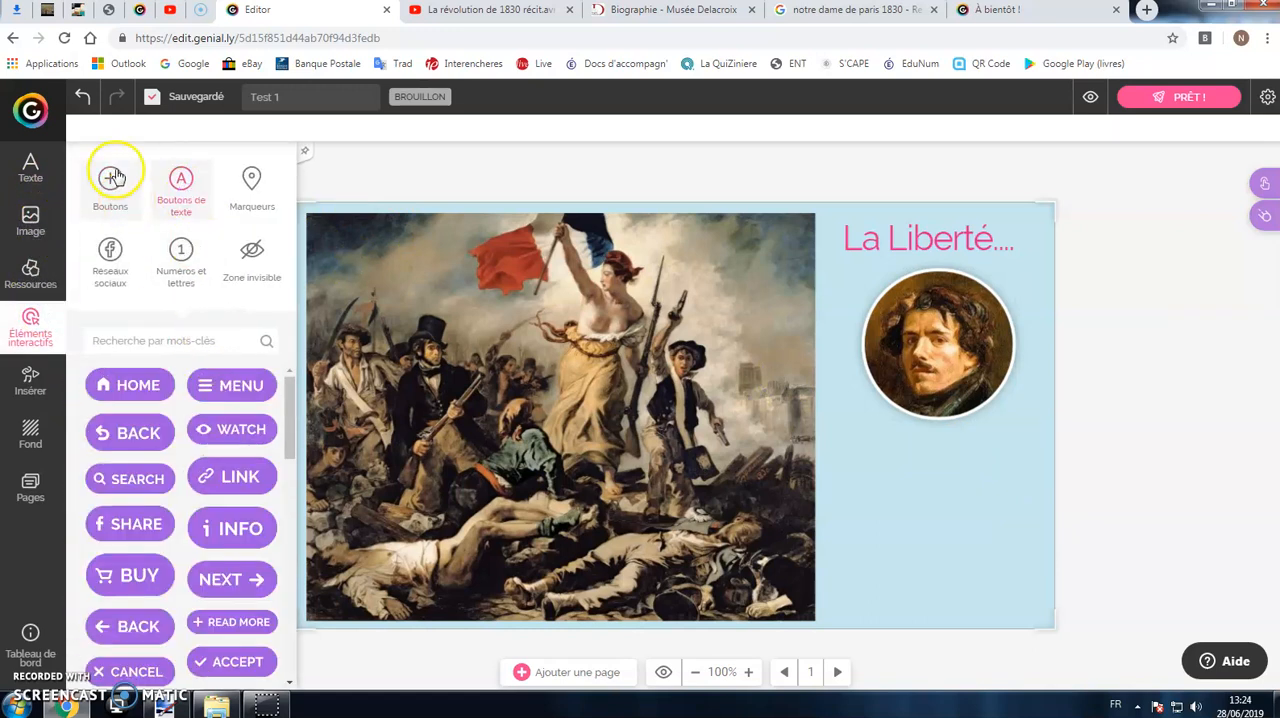
{"action": "left_click", "coordinate": [254, 186]}
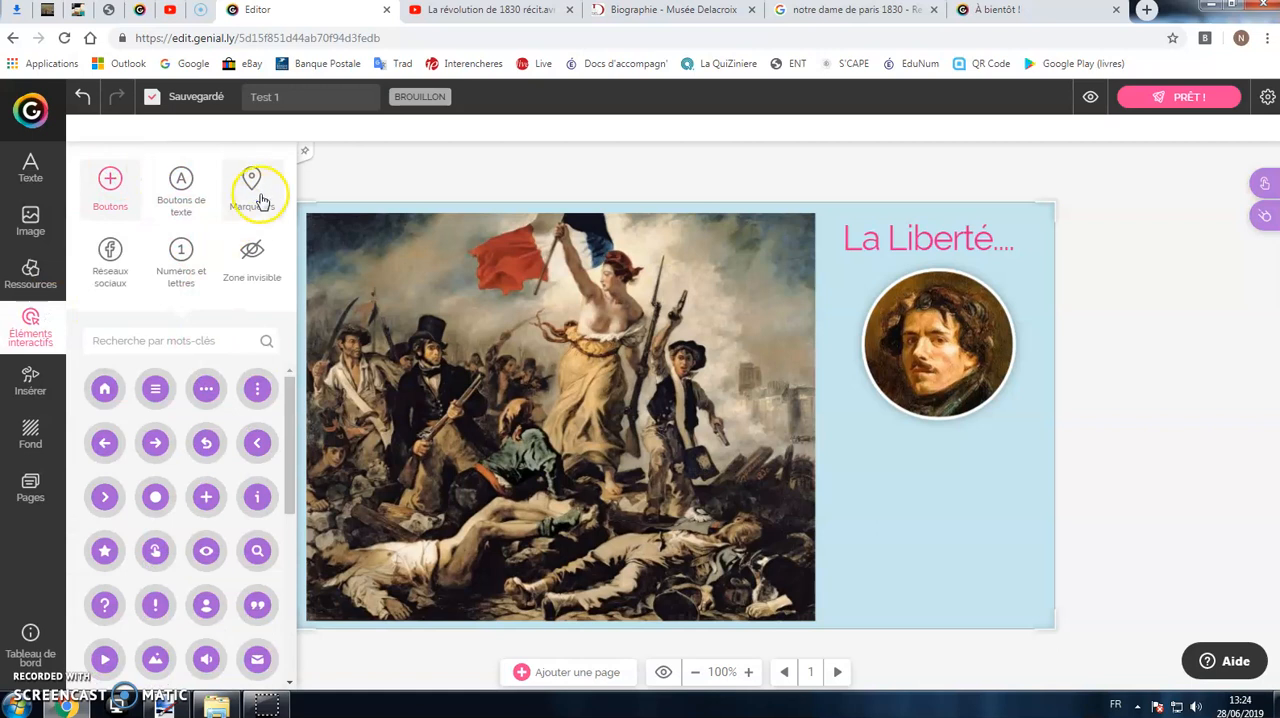
{"action": "left_click", "coordinate": [108, 188]}
{"action": "left_click", "coordinate": [246, 188]}
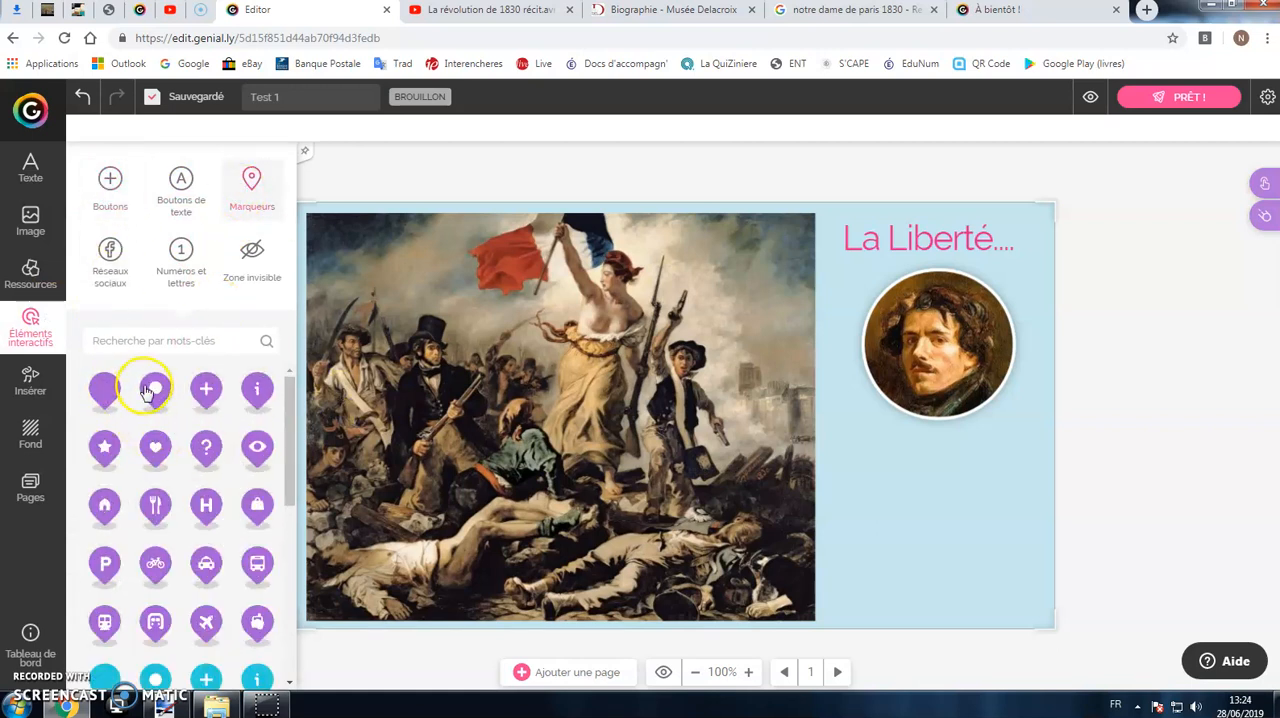
{"action": "left_click_drag", "start_coordinate": [153, 393], "coordinate": [512, 241]}
Step: Change the flag marker's colour to blue
{"action": "left_click", "coordinate": [268, 128]}
{"action": "left_click", "coordinate": [346, 287]}
{"action": "left_click", "coordinate": [832, 426]}
Step: Add window interactivity to the blue flag marker and enter the text "Drapeau français"
{"action": "left_click", "coordinate": [511, 236]}
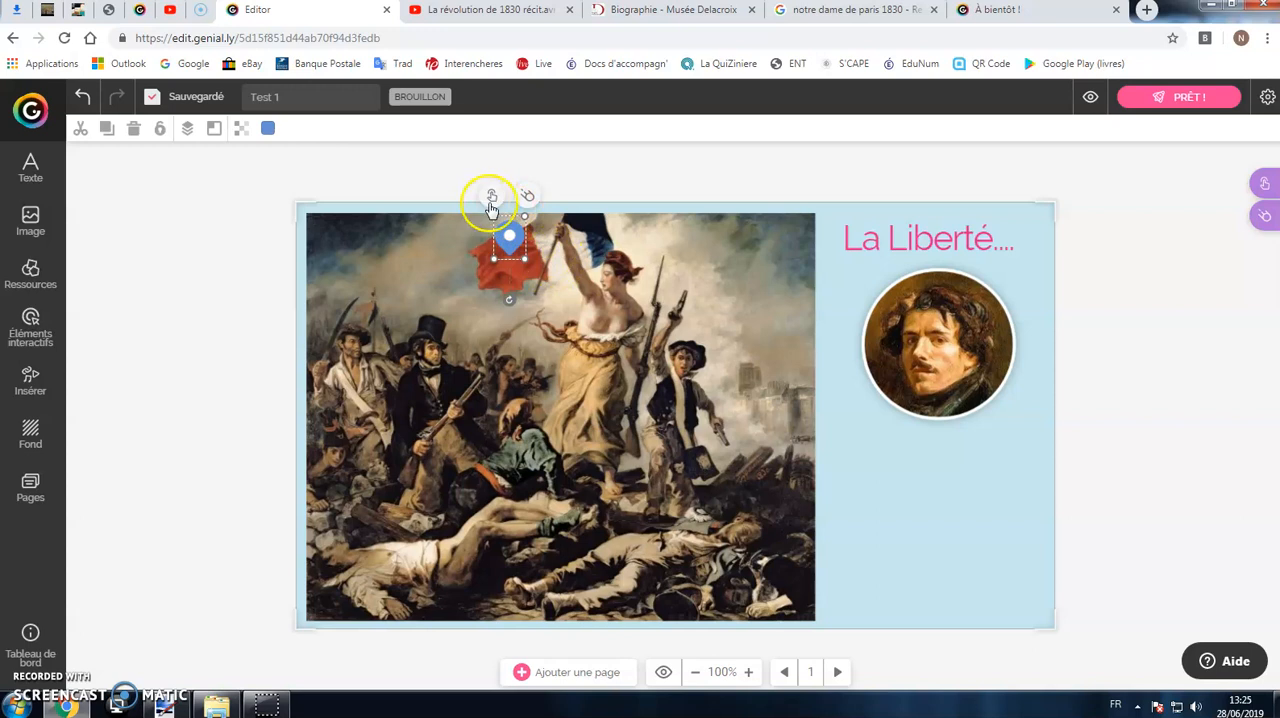
{"action": "left_click", "coordinate": [494, 194]}
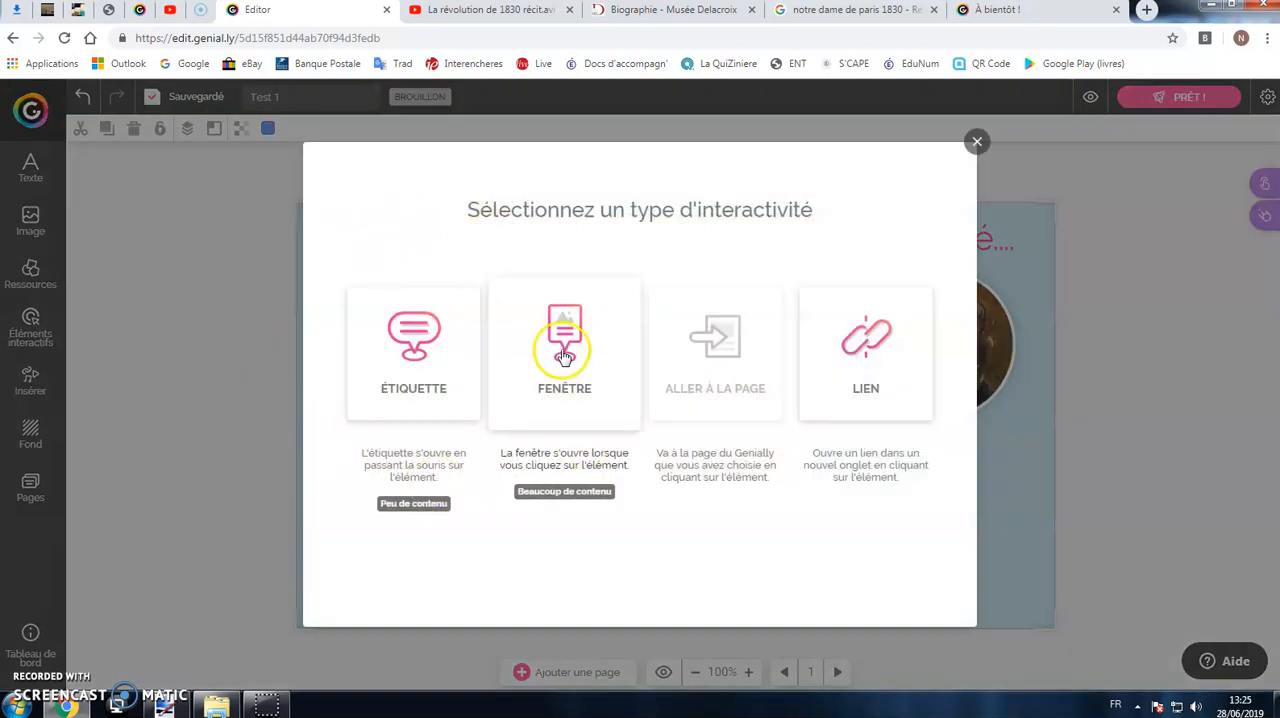
{"action": "left_click", "coordinate": [565, 356]}
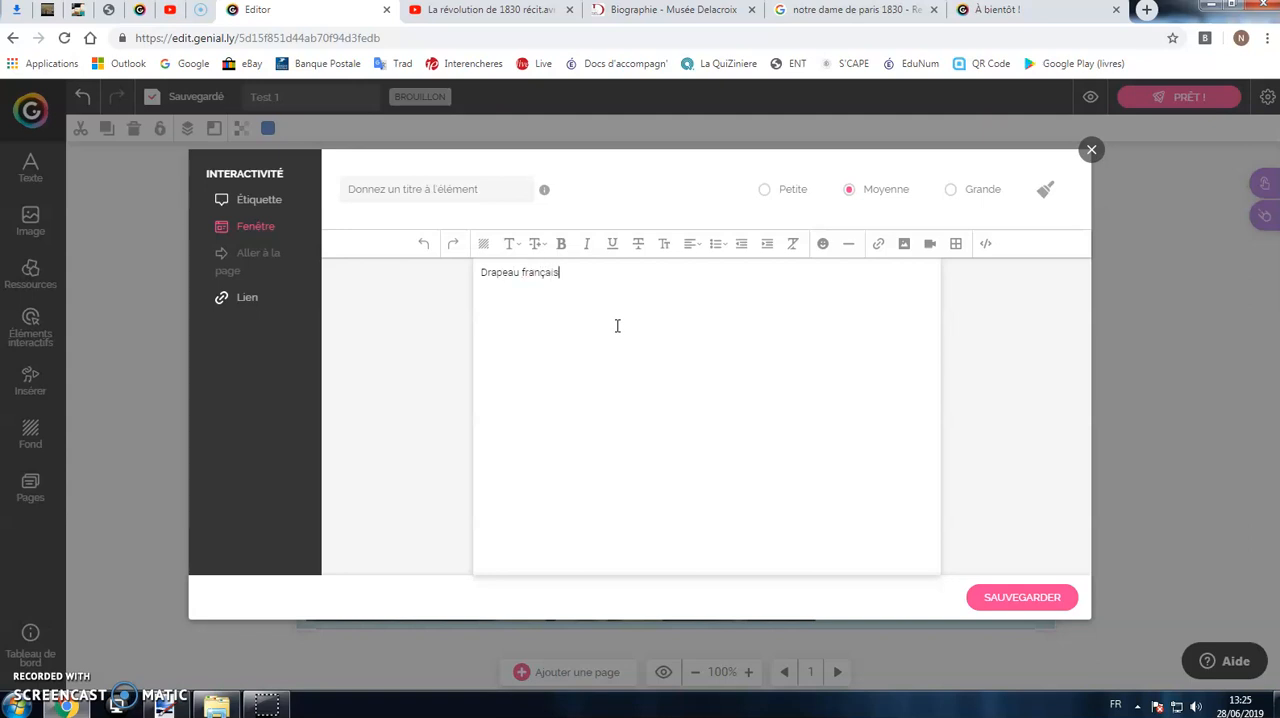
Step: Format "Drapeau français" as larger, bold, centred text, and save it as a label instead of a window
{"action": "triple_click", "coordinate": [526, 272]}
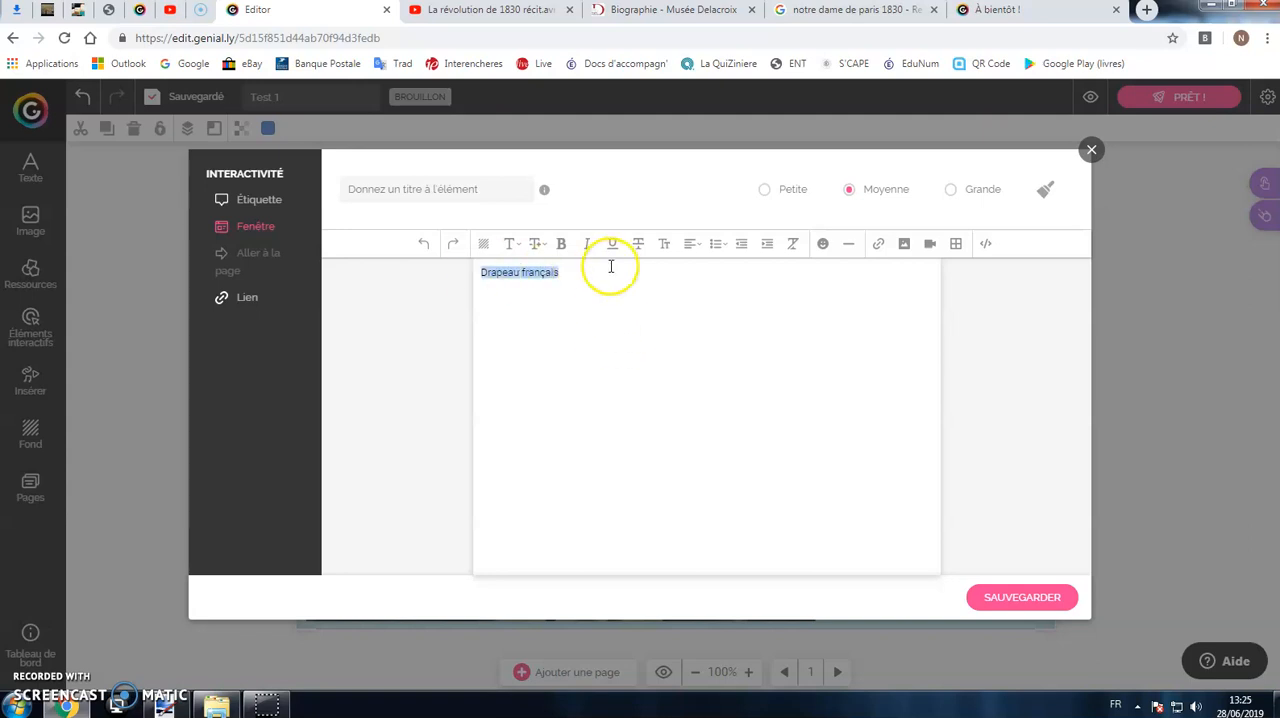
{"action": "left_click", "coordinate": [536, 243]}
{"action": "left_click", "coordinate": [541, 466]}
{"action": "left_click", "coordinate": [561, 243]}
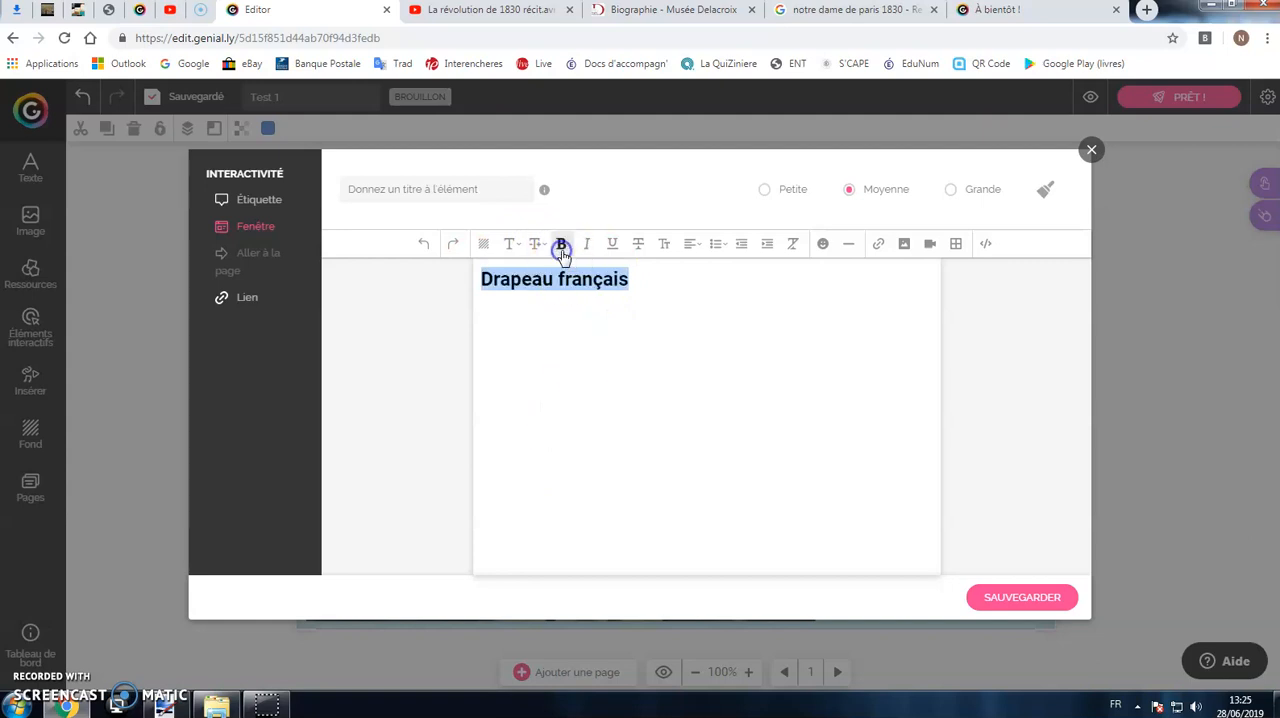
{"action": "left_click", "coordinate": [692, 243]}
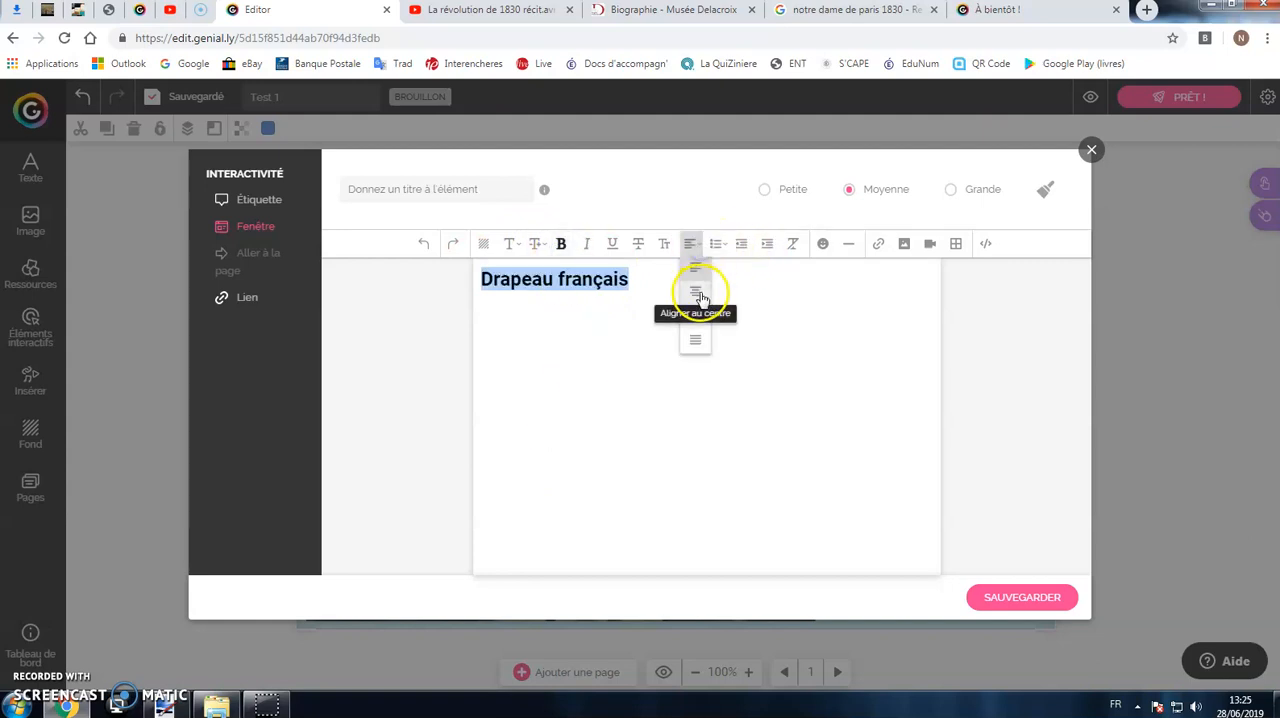
{"action": "left_click", "coordinate": [694, 289]}
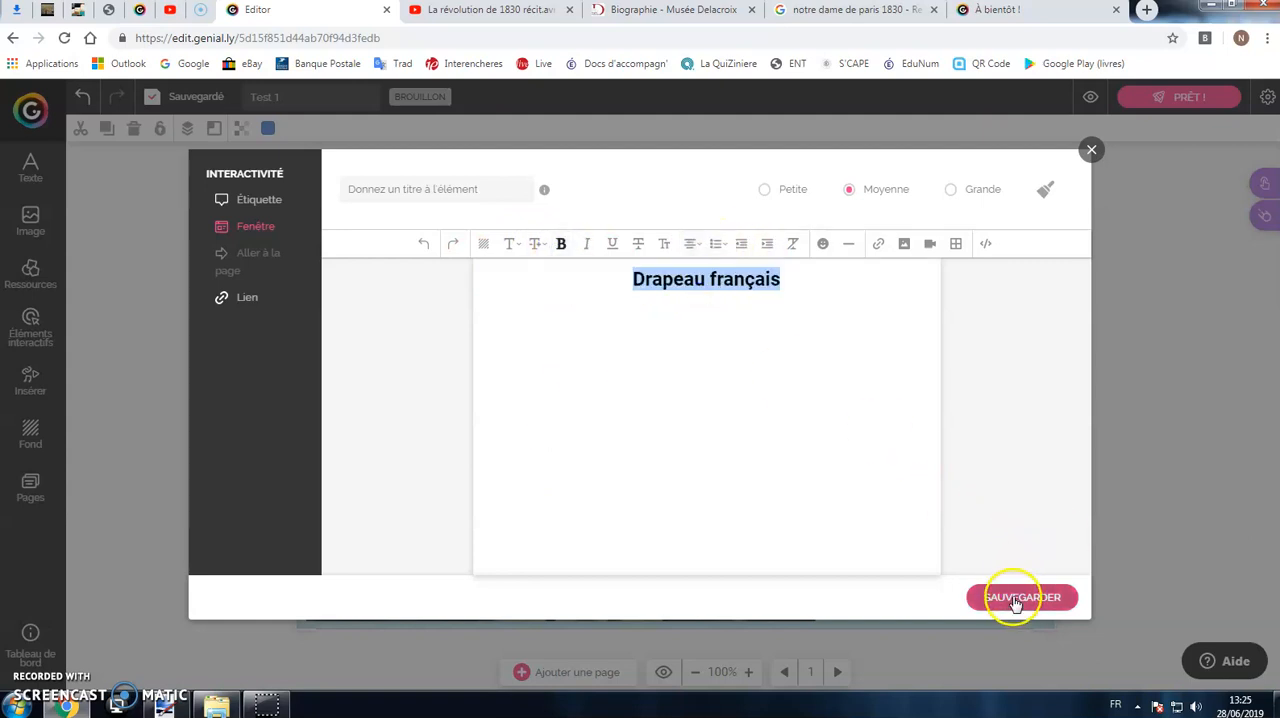
{"action": "left_click", "coordinate": [266, 201]}
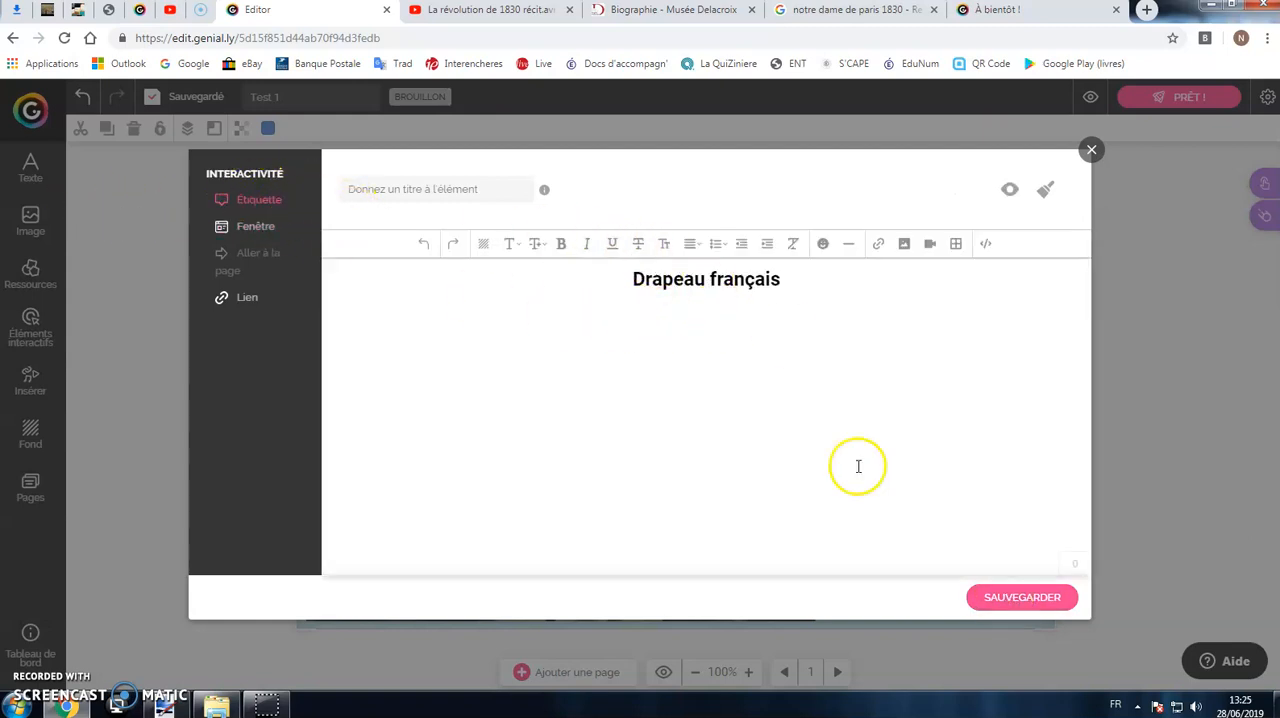
{"action": "left_click", "coordinate": [1006, 597]}
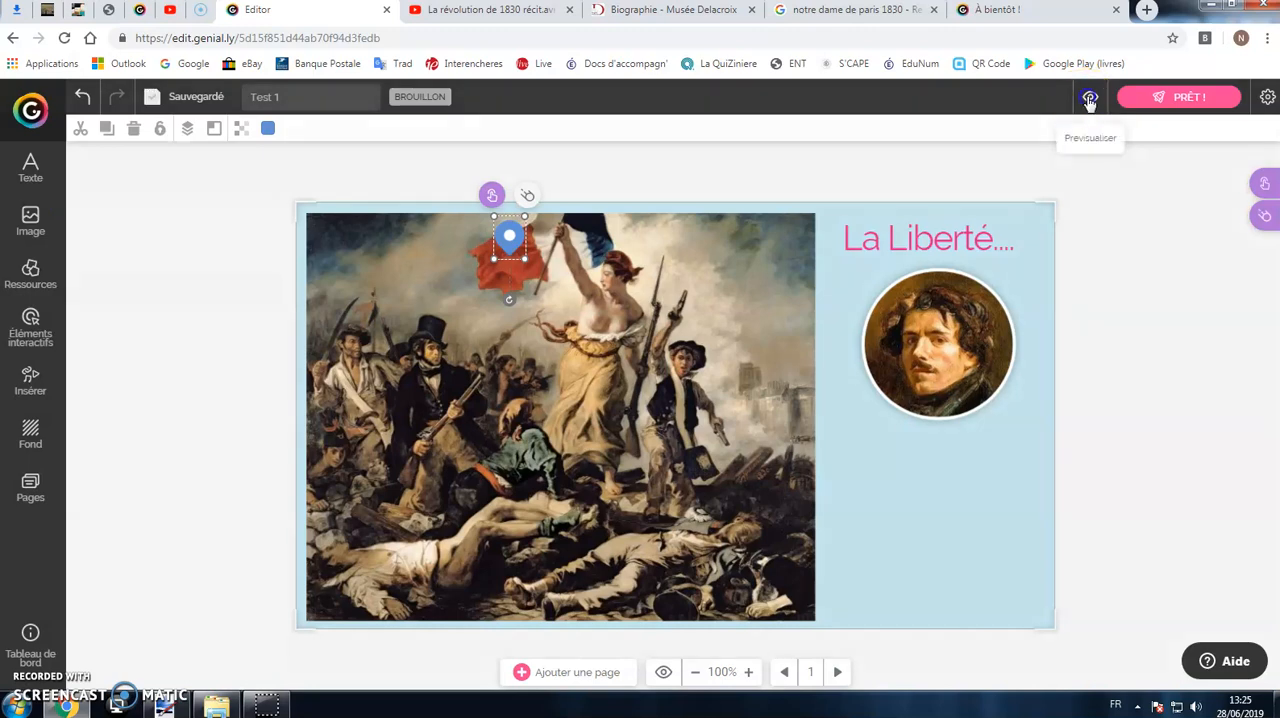
Step: Preview the page to check the flag marker's label, and return to editing
{"action": "left_click", "coordinate": [1090, 100]}
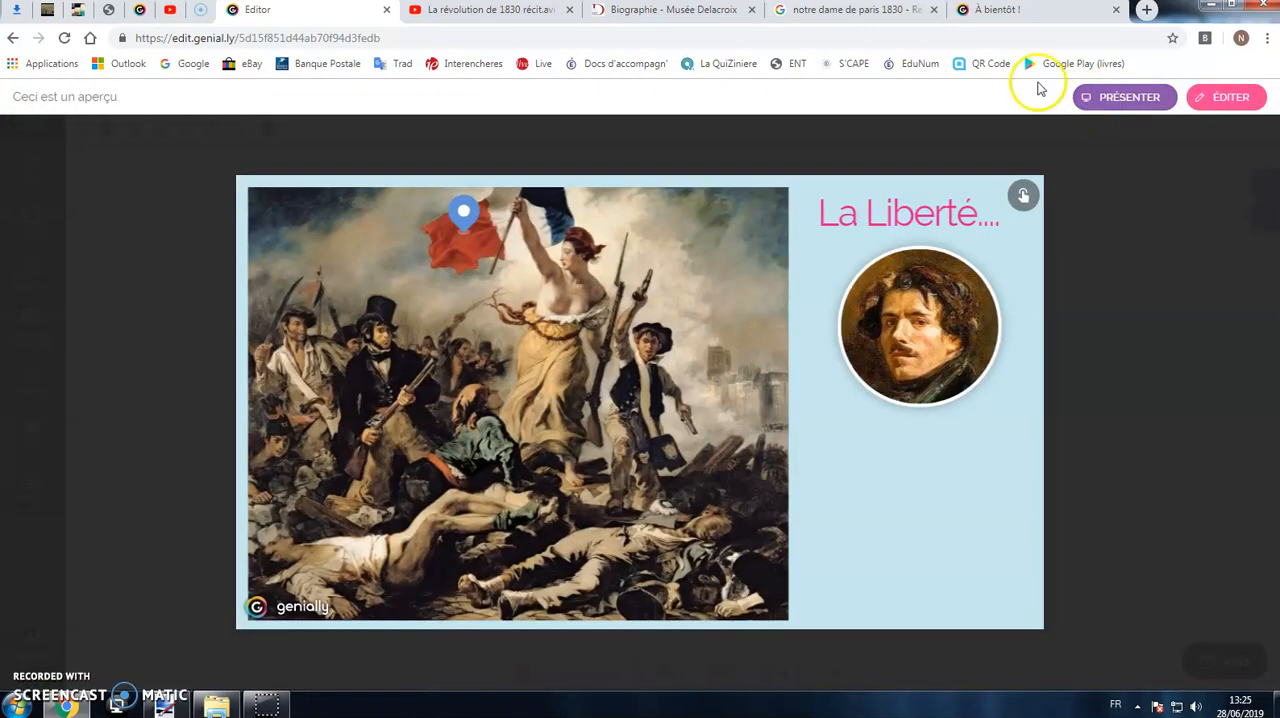
{"action": "mouse_move", "coordinate": [465, 221]}
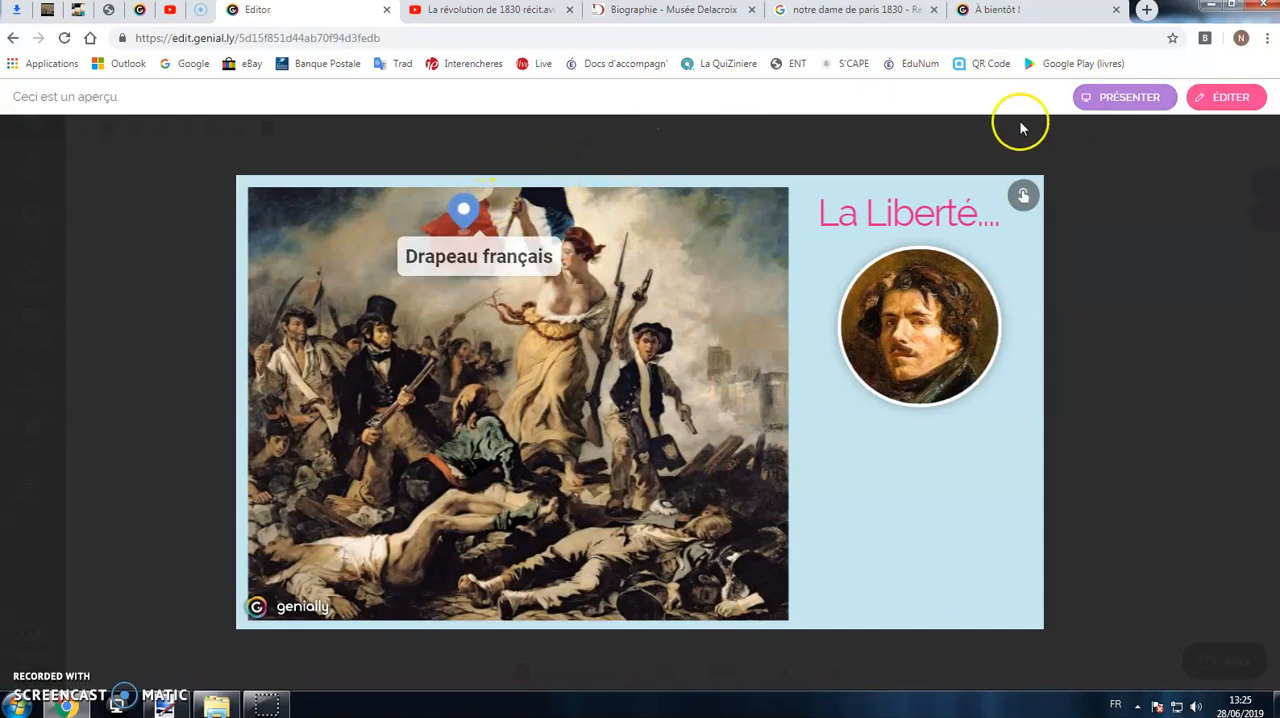
{"action": "left_click", "coordinate": [1226, 97]}
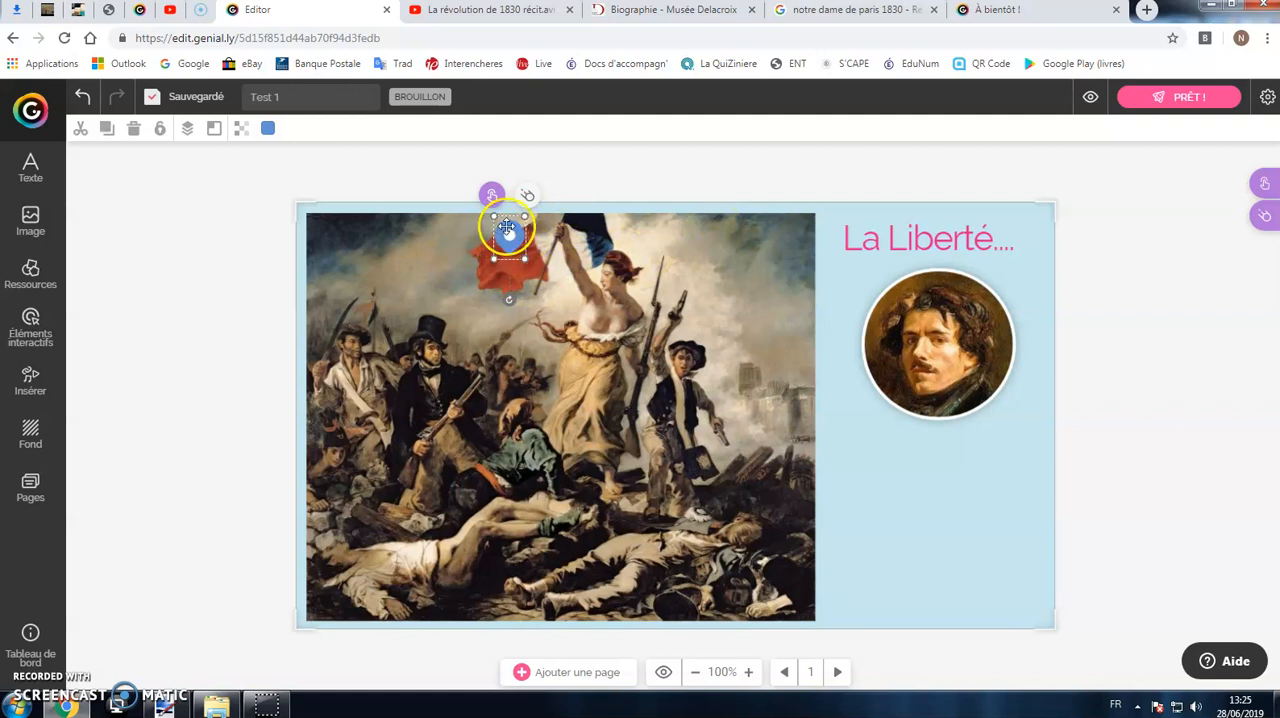
Step: Replace the flag marker with an invisible interactive zone over Liberty's head in the painting
{"action": "left_click", "coordinate": [133, 128]}
{"action": "left_click", "coordinate": [40, 330]}
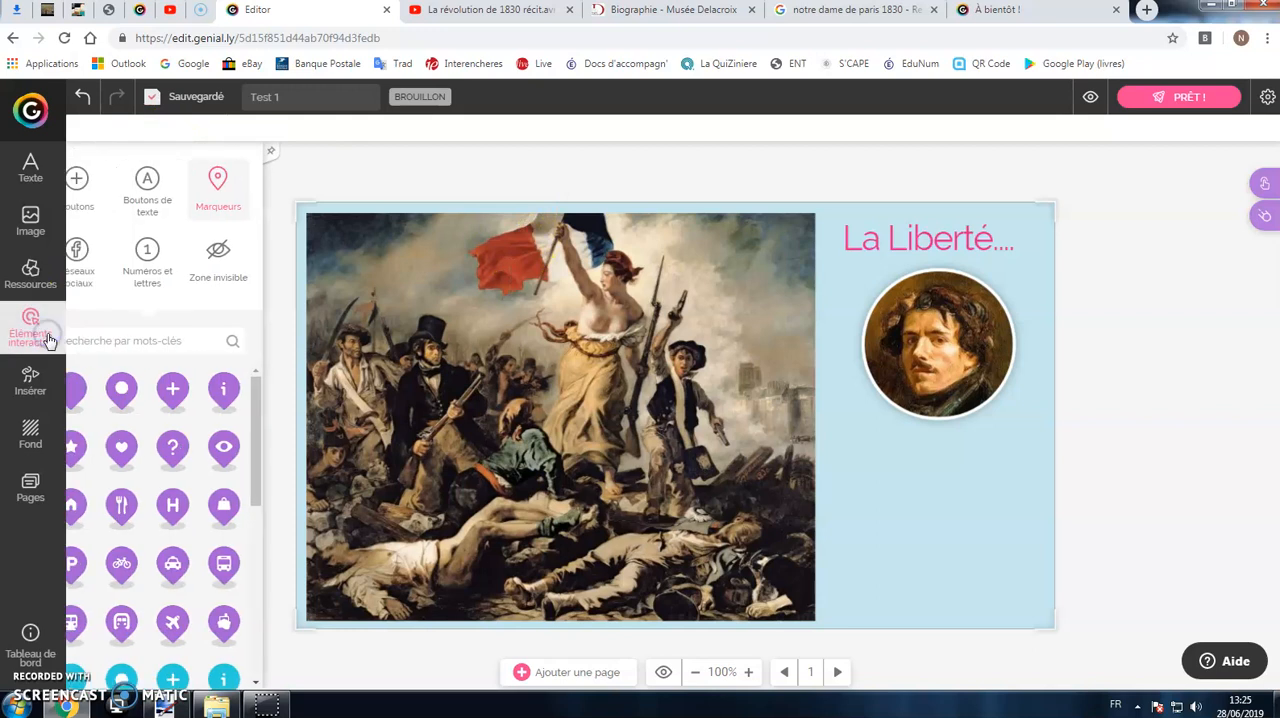
{"action": "left_click", "coordinate": [256, 279]}
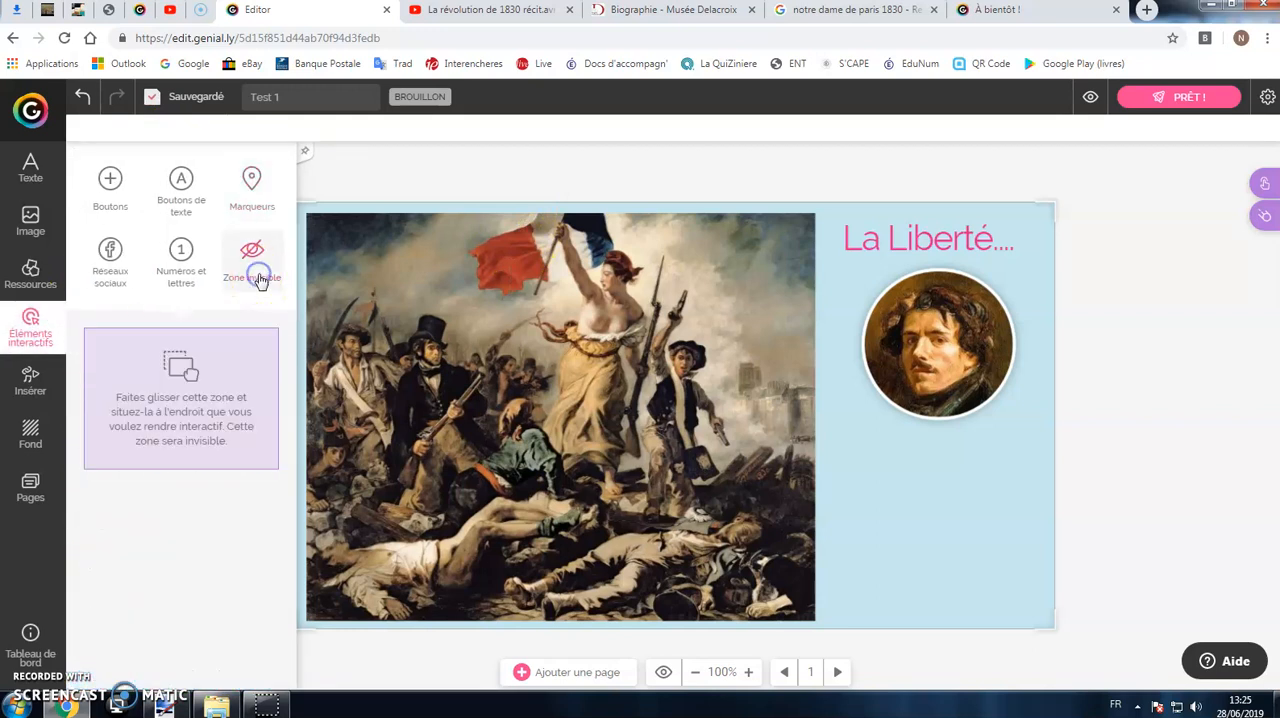
{"action": "mouse_move", "coordinate": [217, 360]}
{"action": "left_mouse_down"}
{"action": "mouse_move", "coordinate": [751, 415]}
{"action": "mouse_move", "coordinate": [680, 350]}
{"action": "mouse_move", "coordinate": [634, 340]}
{"action": "mouse_move", "coordinate": [533, 273]}
{"action": "mouse_move", "coordinate": [611, 259]}
{"action": "mouse_move", "coordinate": [659, 302]}
{"action": "left_mouse_up"}
Step: Give the invisible zone a label reading "La Liberté..." in larger, bold, centred text, and save it
{"action": "left_click", "coordinate": [613, 225]}
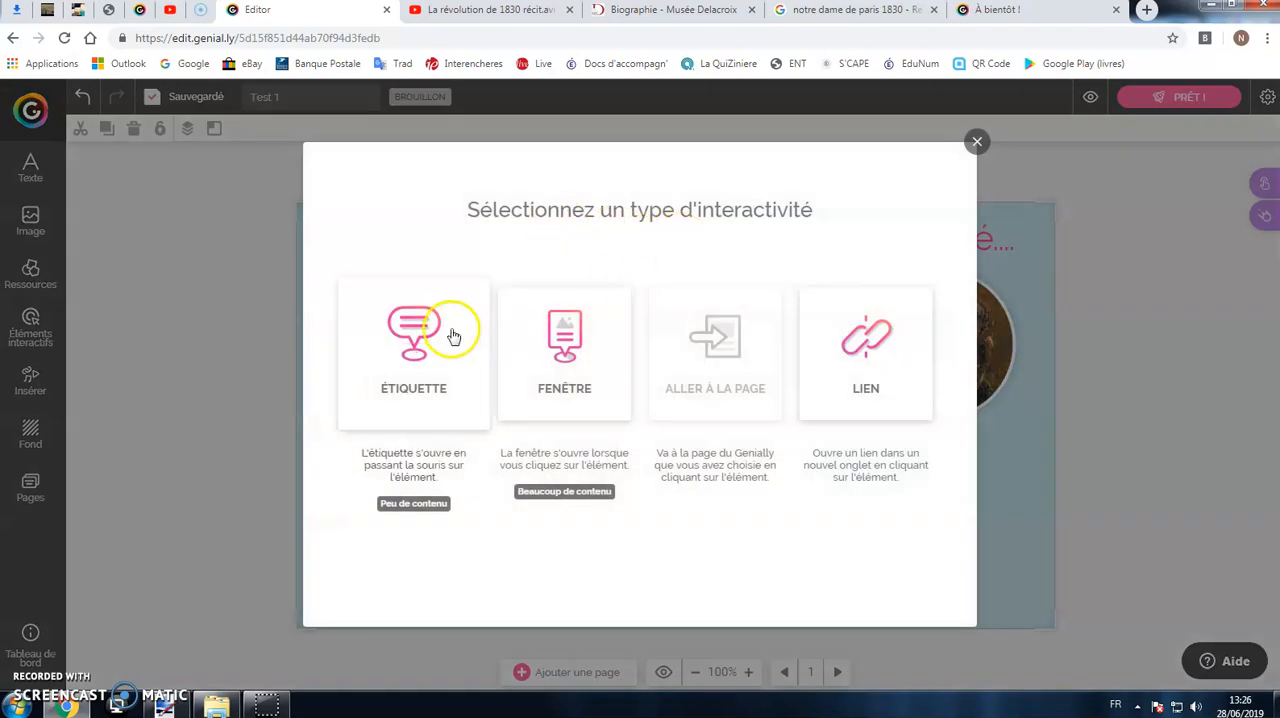
{"action": "left_click", "coordinate": [445, 400]}
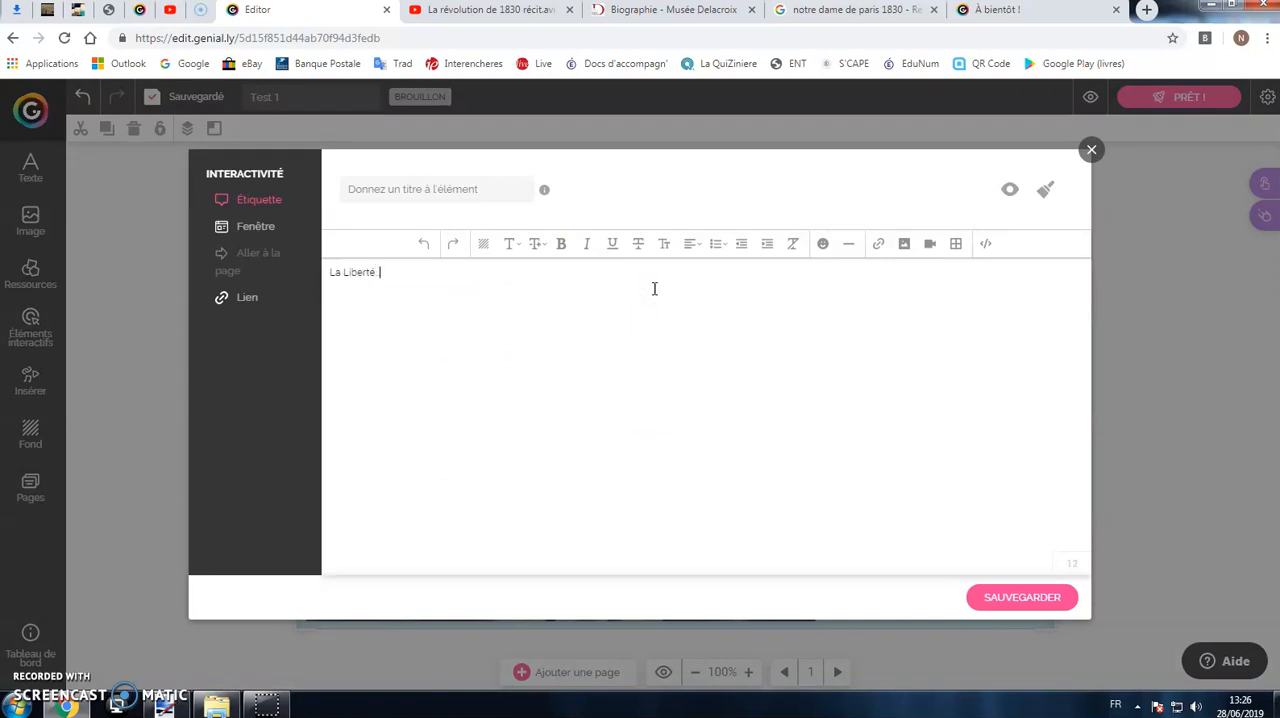
{"action": "left_click_drag", "start_coordinate": [523, 266], "coordinate": [329, 262]}
{"action": "left_click", "coordinate": [562, 250]}
{"action": "left_click", "coordinate": [547, 250]}
{"action": "left_click", "coordinate": [556, 443]}
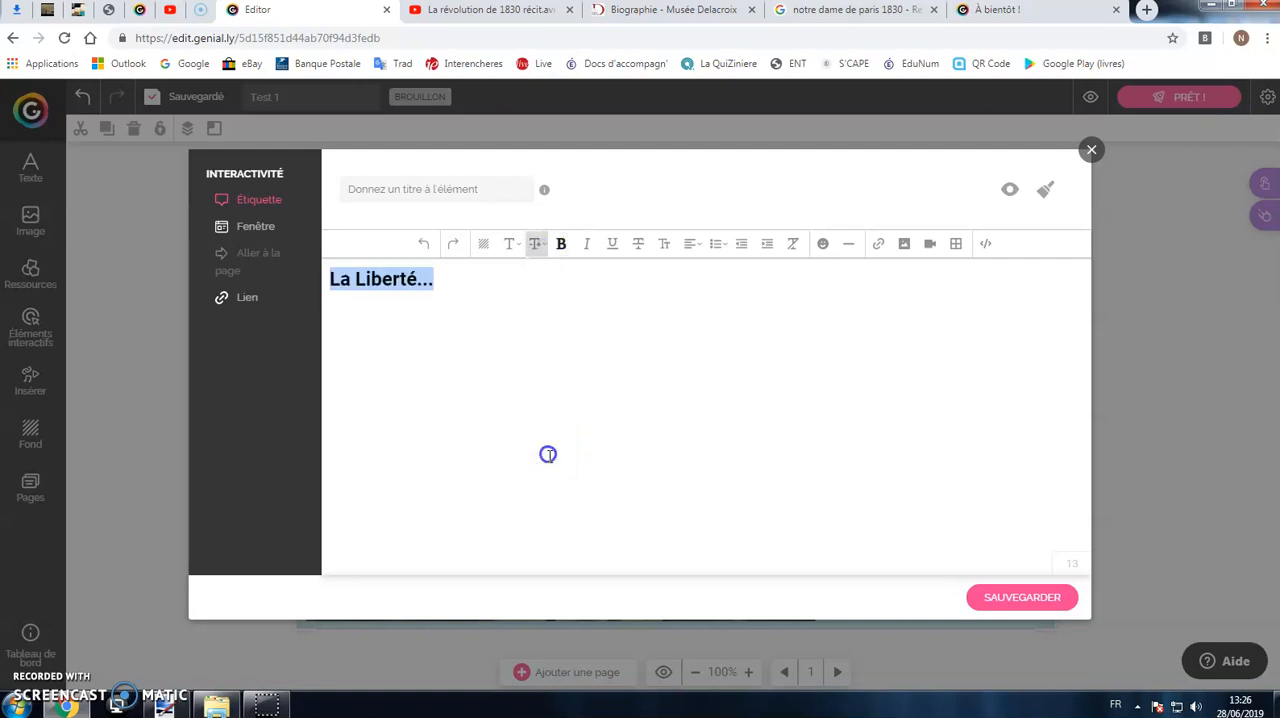
{"action": "left_click", "coordinate": [704, 247]}
{"action": "left_click", "coordinate": [694, 305]}
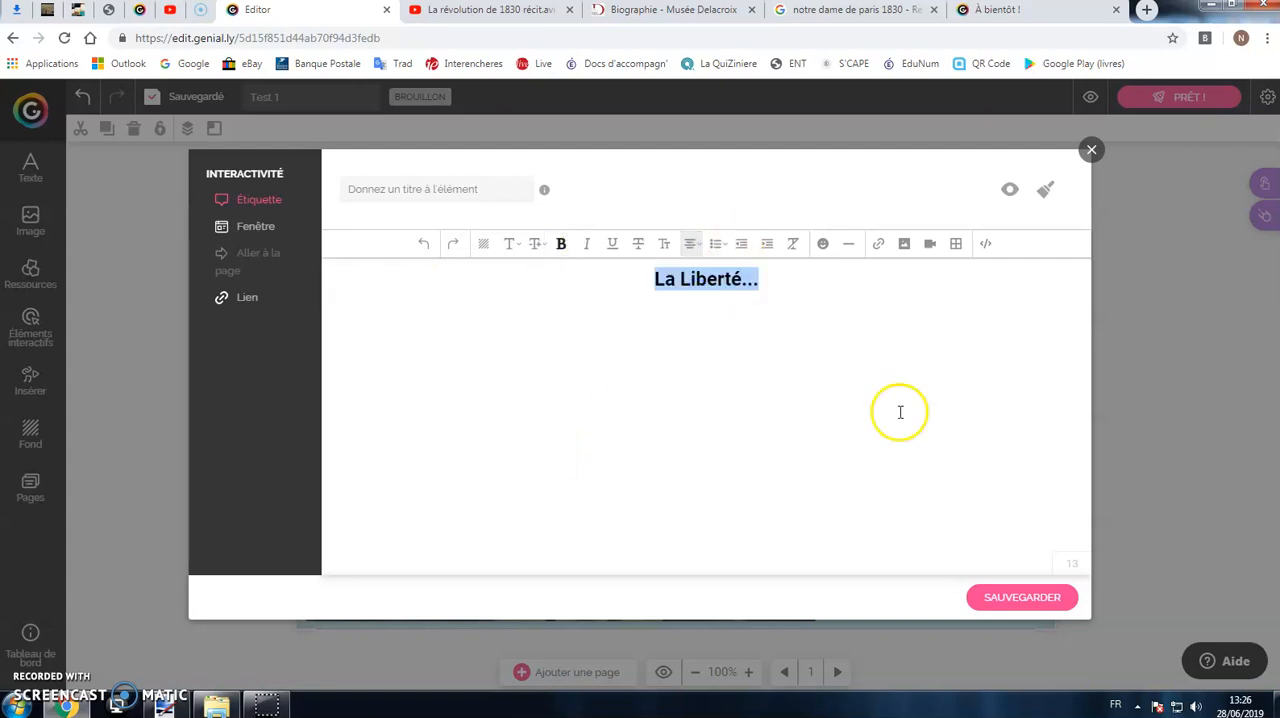
{"action": "left_click", "coordinate": [1022, 597]}
Step: Preview the page to check the invisible zone's label and reveal the interactive elements, and return to editing
{"action": "left_click", "coordinate": [1091, 99]}
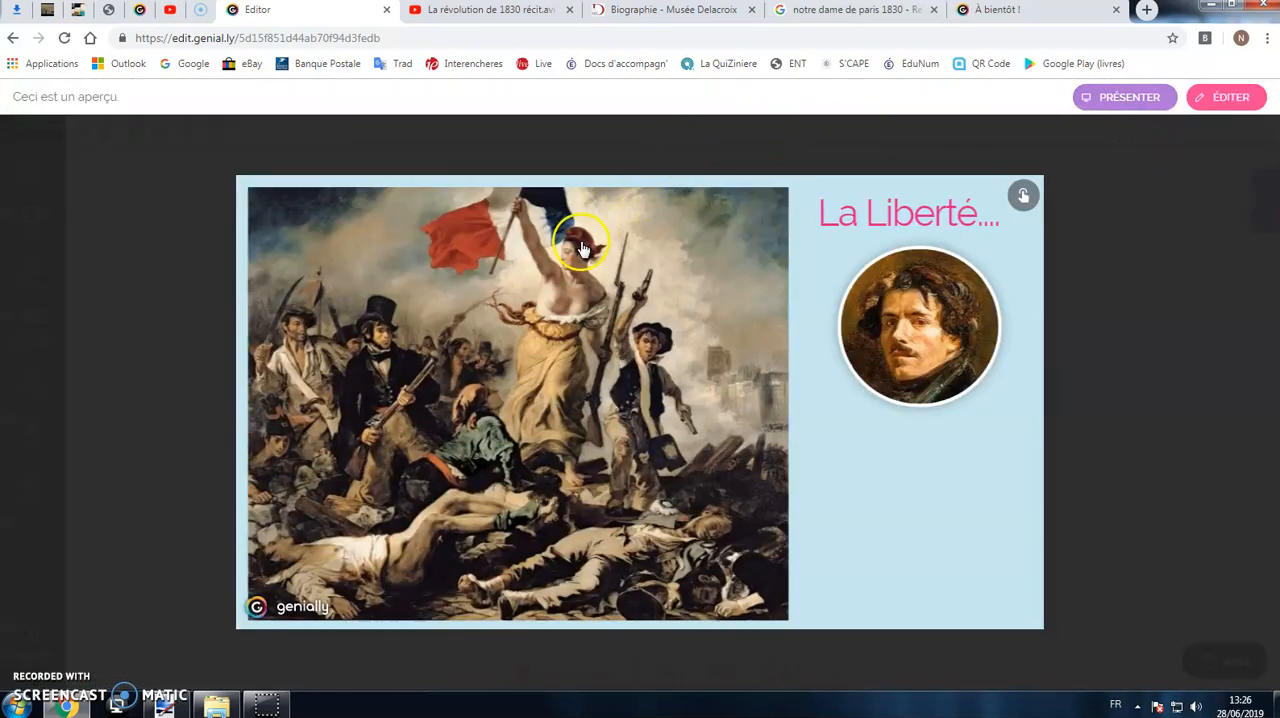
{"action": "mouse_move", "coordinate": [583, 248]}
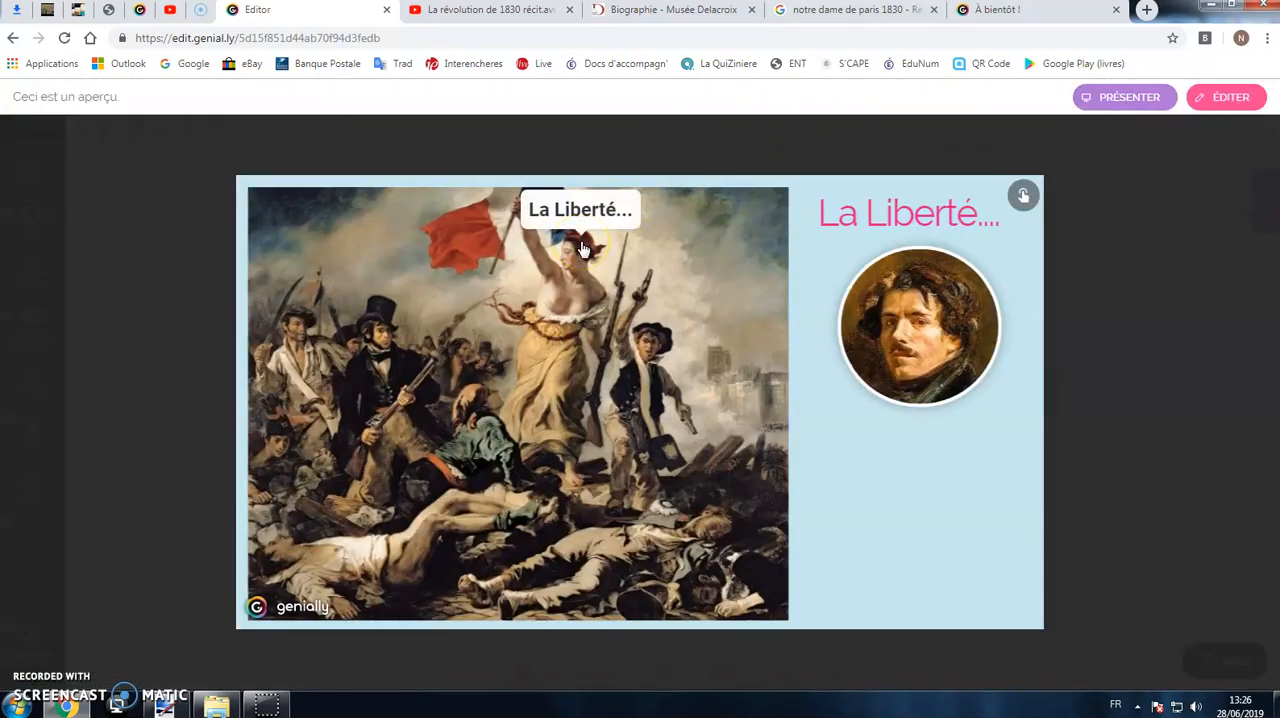
{"action": "left_click", "coordinate": [1016, 198]}
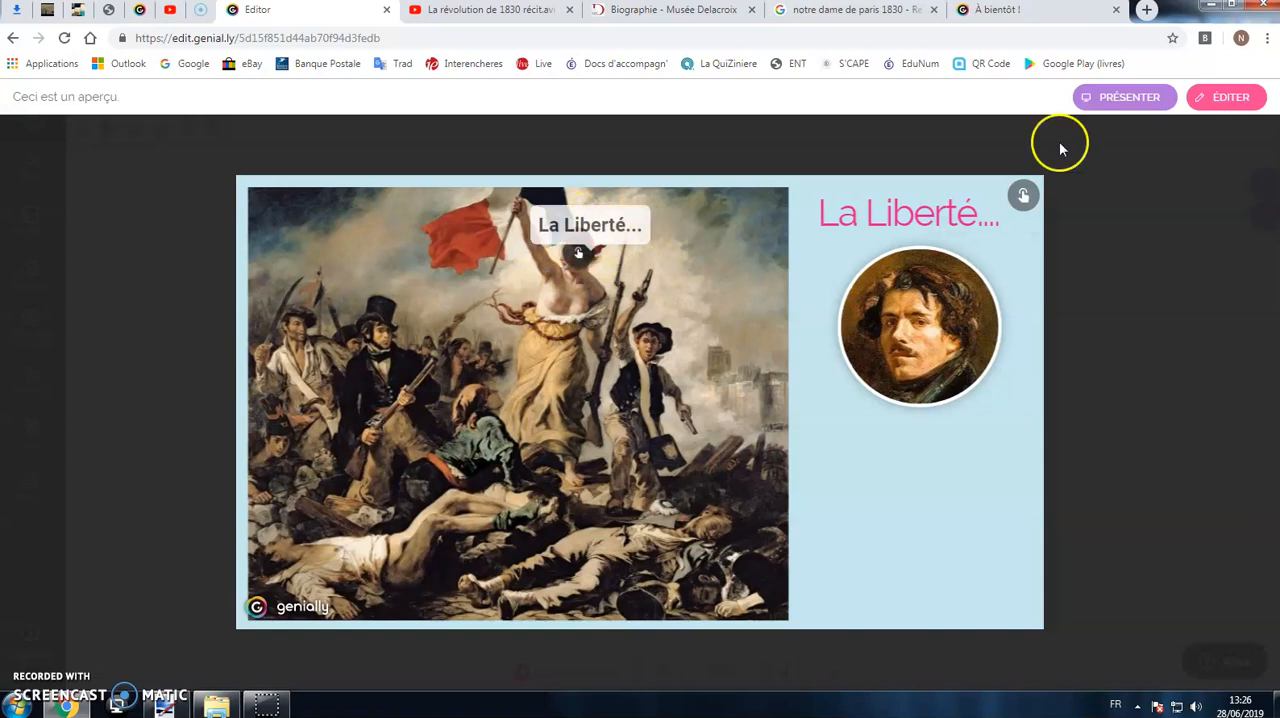
{"action": "left_click", "coordinate": [1224, 97]}
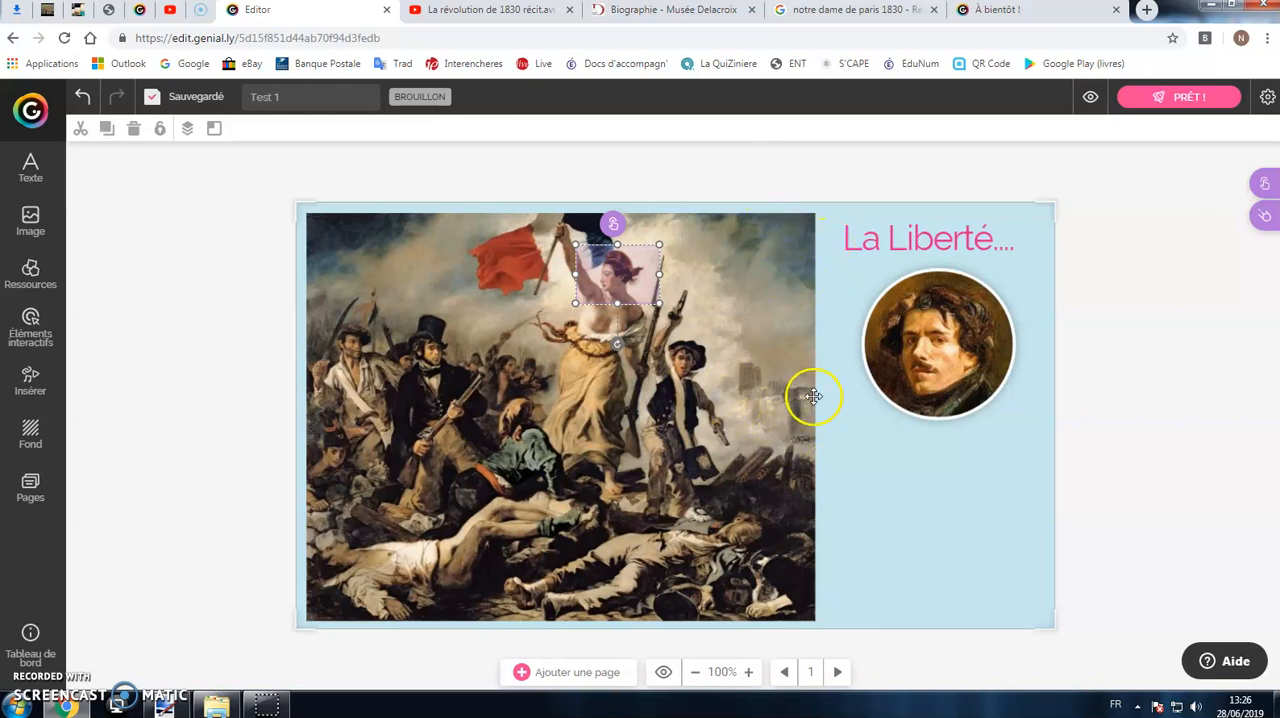
Step: Switch to Google Images and save the 1830 Notre-Dame picture as "Notre Dame" in the Images library, replacing the existing file
{"action": "left_click", "coordinate": [829, 14]}
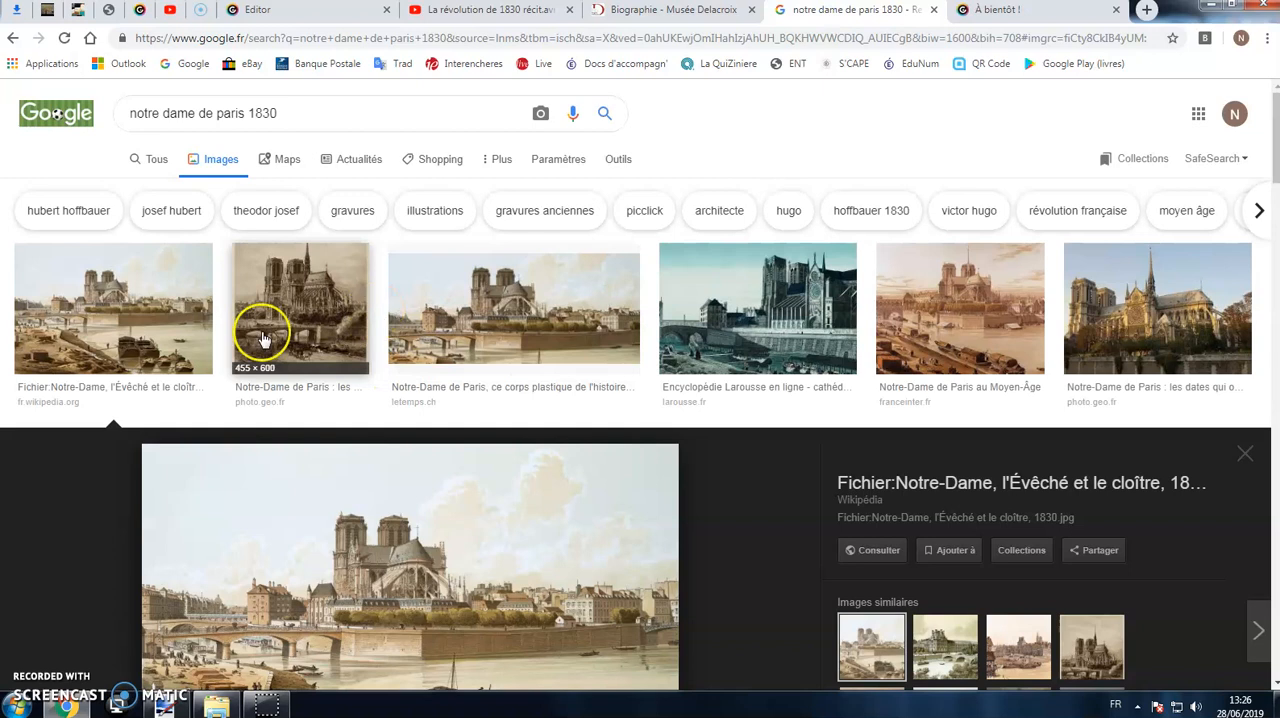
{"action": "scroll", "coordinate": [450, 452], "scroll_direction": "down", "scroll_amount": 1}
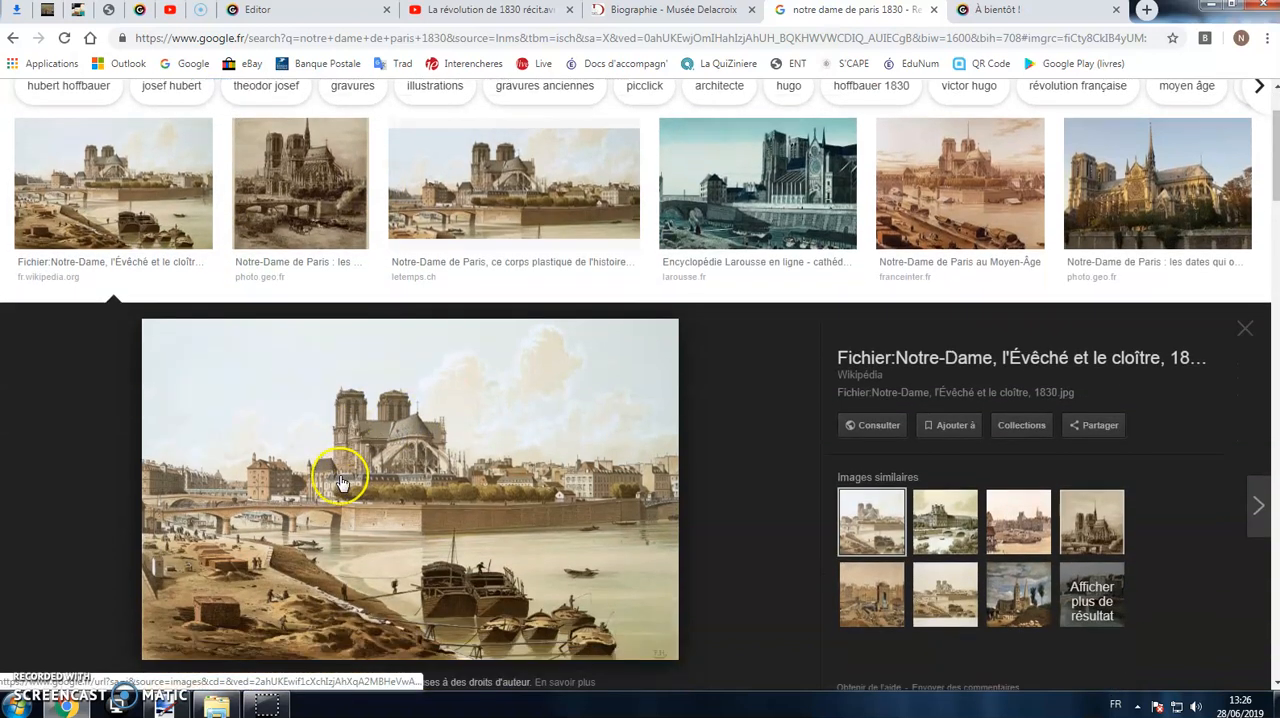
{"action": "scroll", "coordinate": [345, 480], "scroll_direction": "down", "scroll_amount": 1}
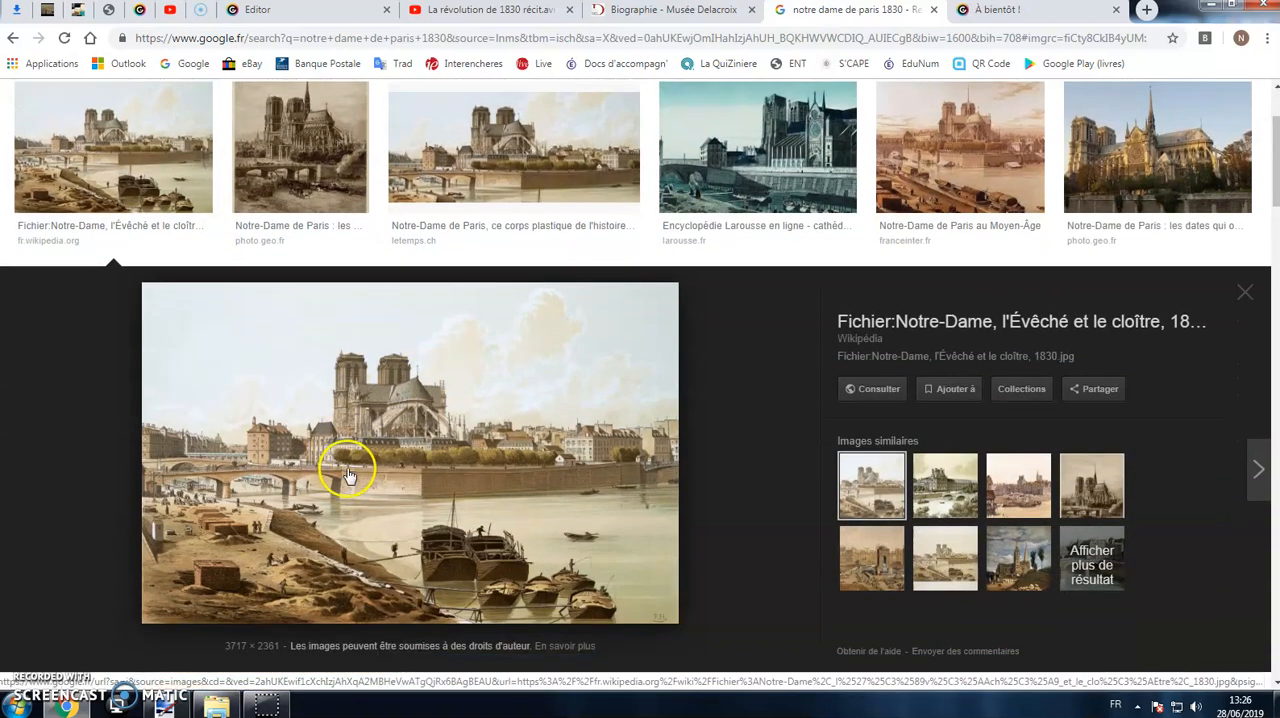
{"action": "right_click", "coordinate": [445, 394]}
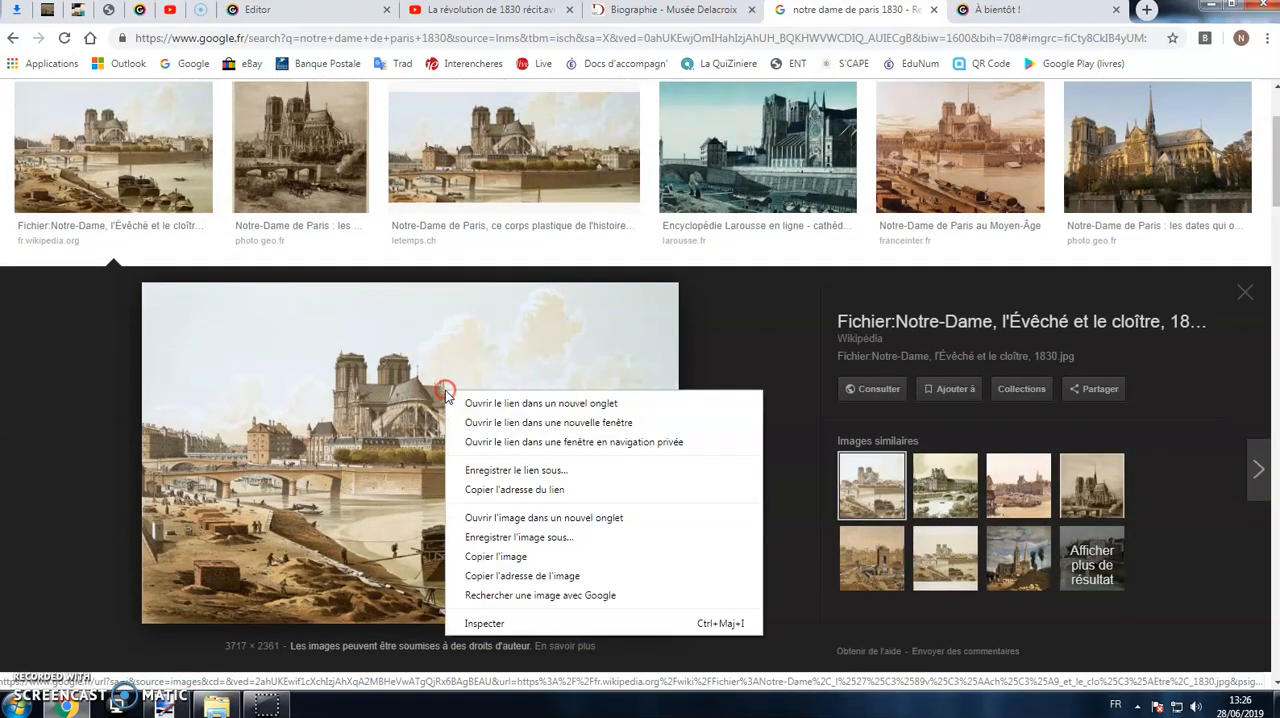
{"action": "left_click", "coordinate": [567, 541]}
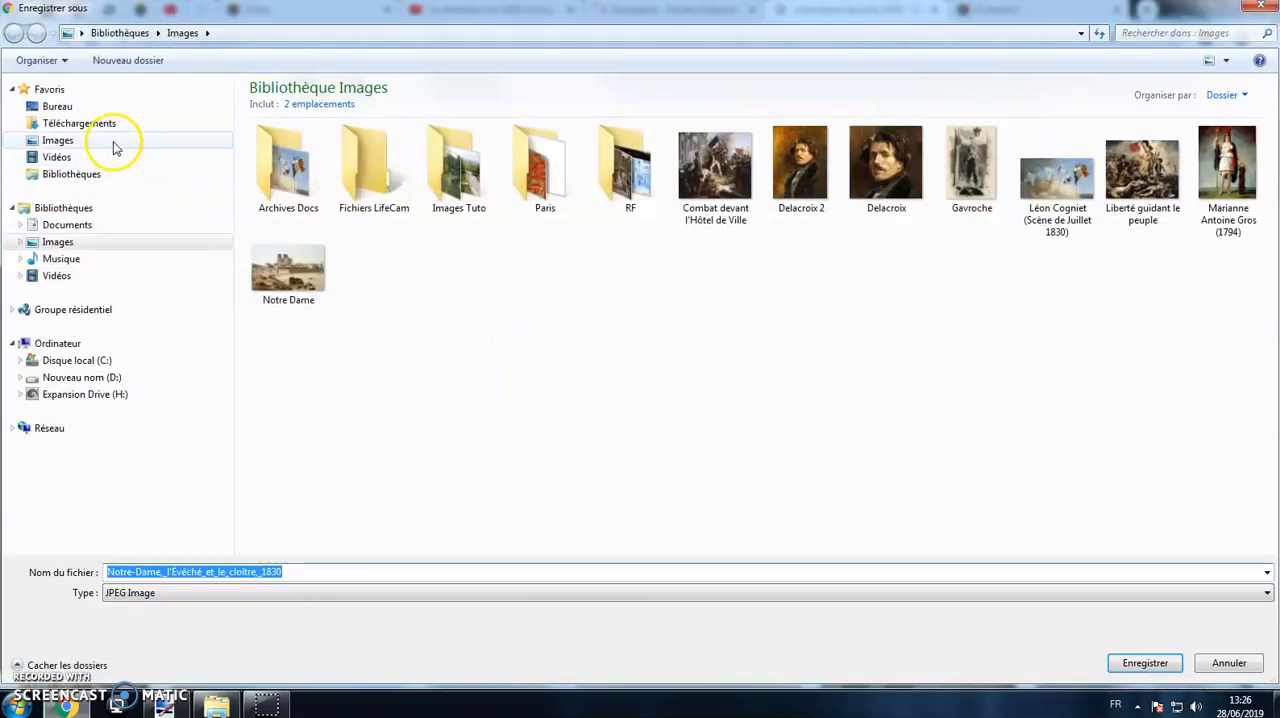
{"action": "left_click", "coordinate": [288, 268]}
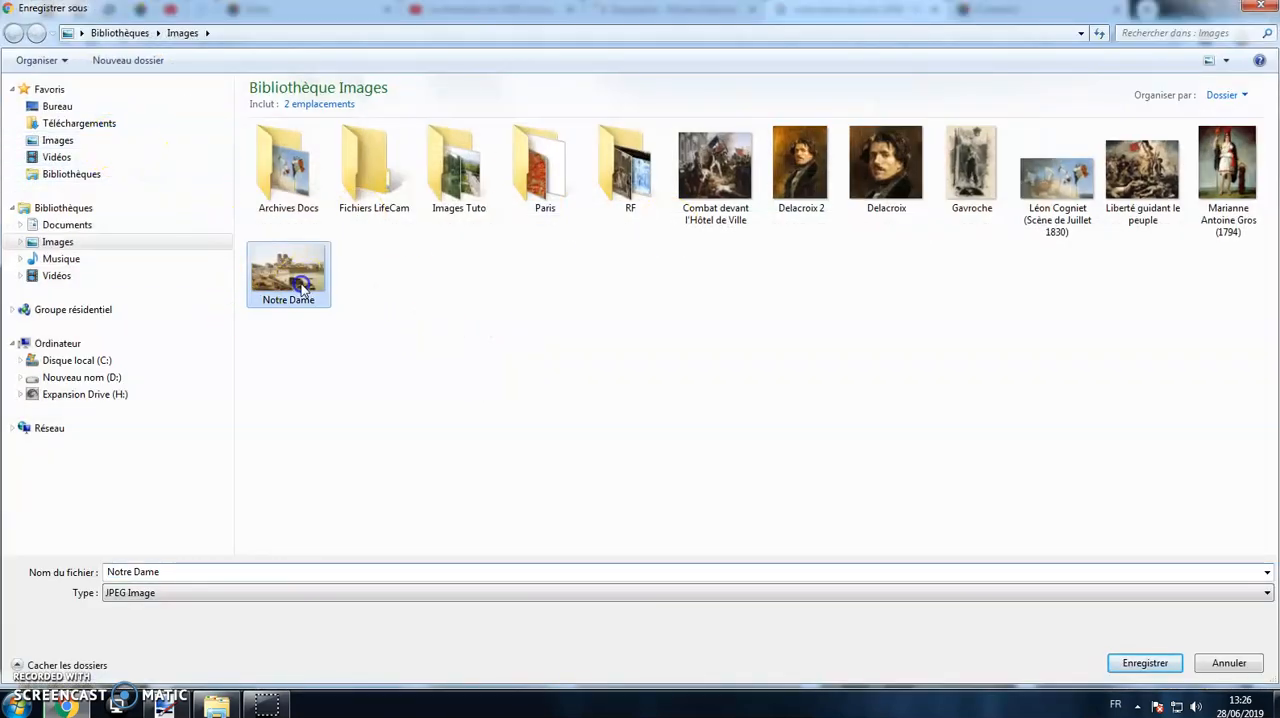
{"action": "left_click", "coordinate": [1143, 662]}
{"action": "left_click", "coordinate": [676, 356]}
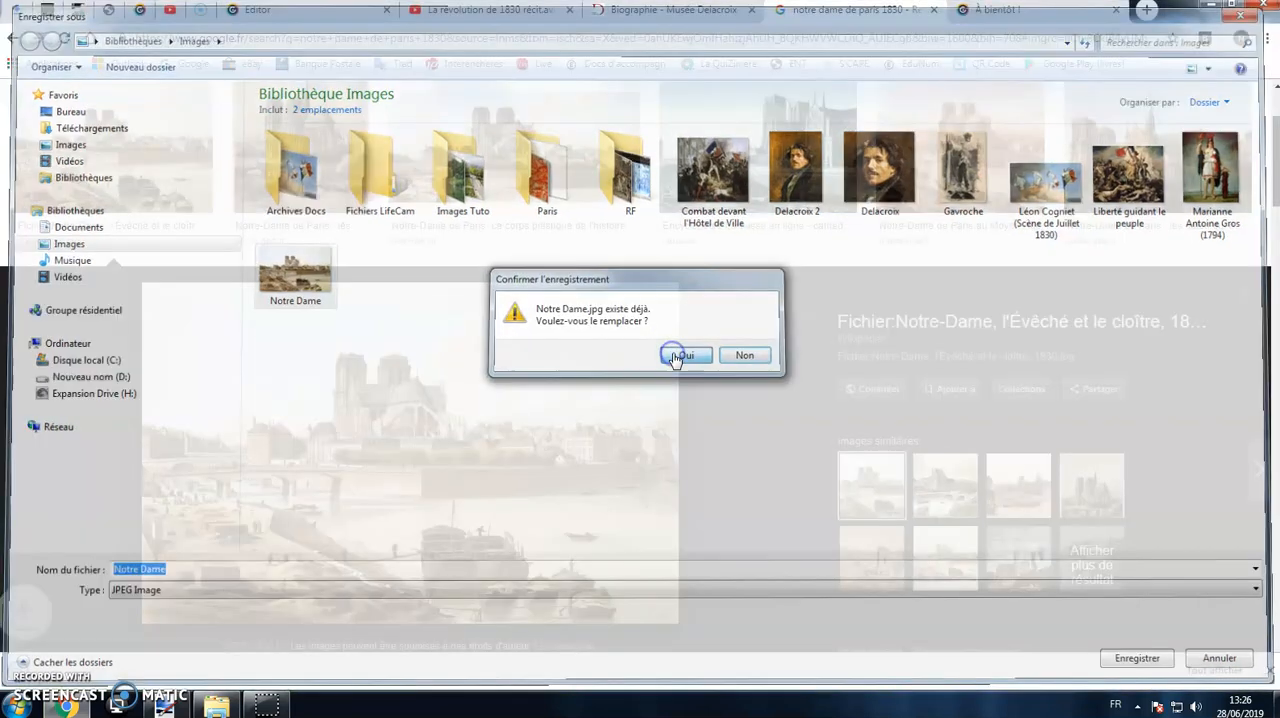
Step: Return to the Genially editor and add a slightly reduced purple pin marker with a white dot over Notre-Dame in the painting's background
{"action": "left_click", "coordinate": [337, 11]}
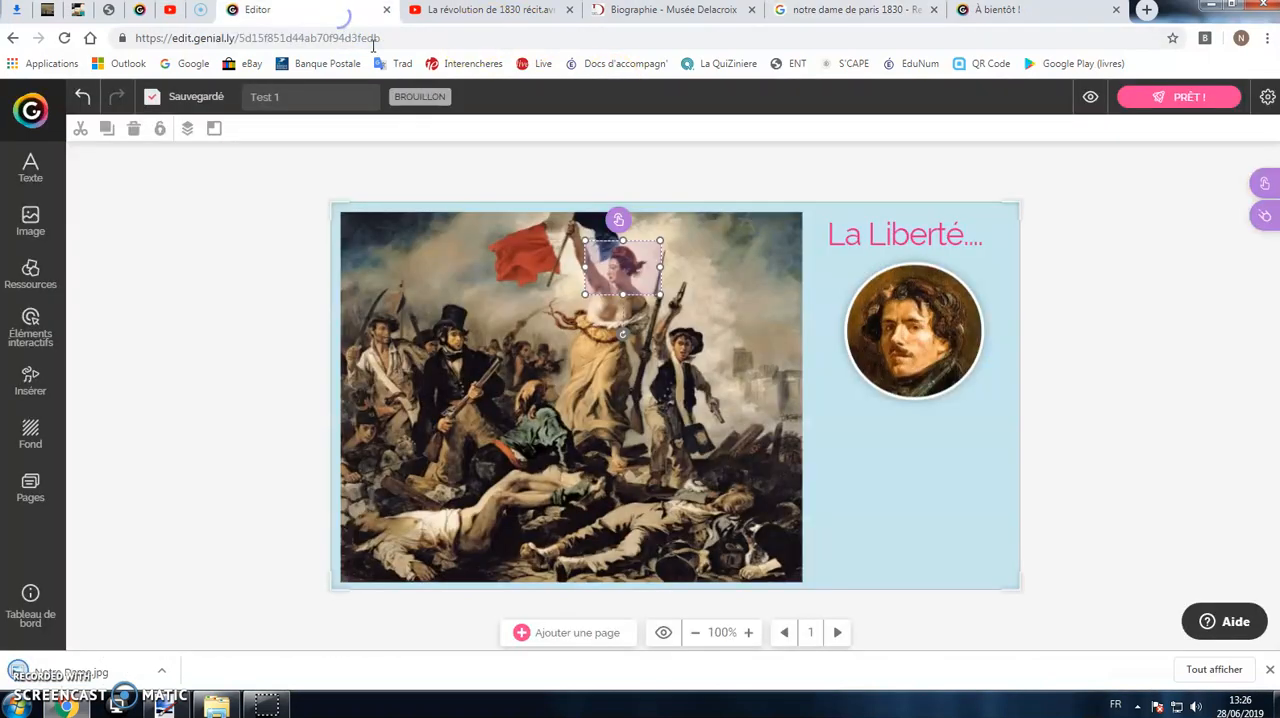
{"action": "left_click", "coordinate": [830, 437]}
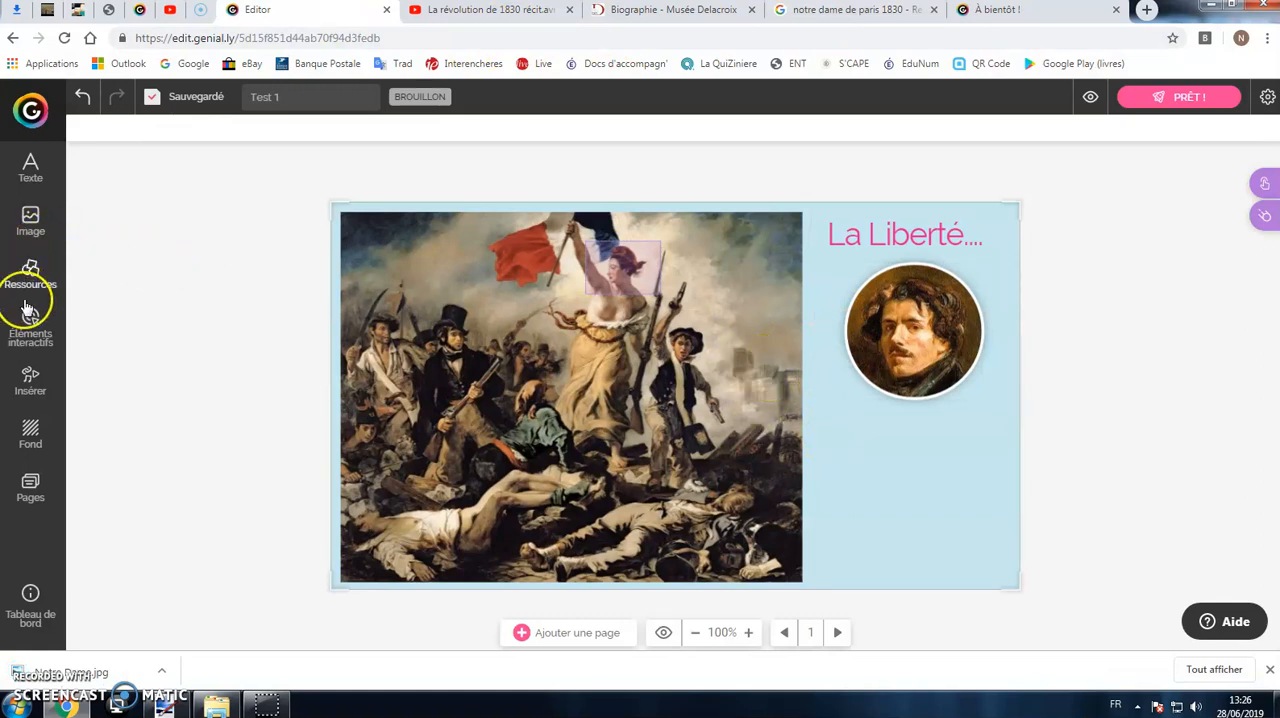
{"action": "left_click", "coordinate": [30, 336]}
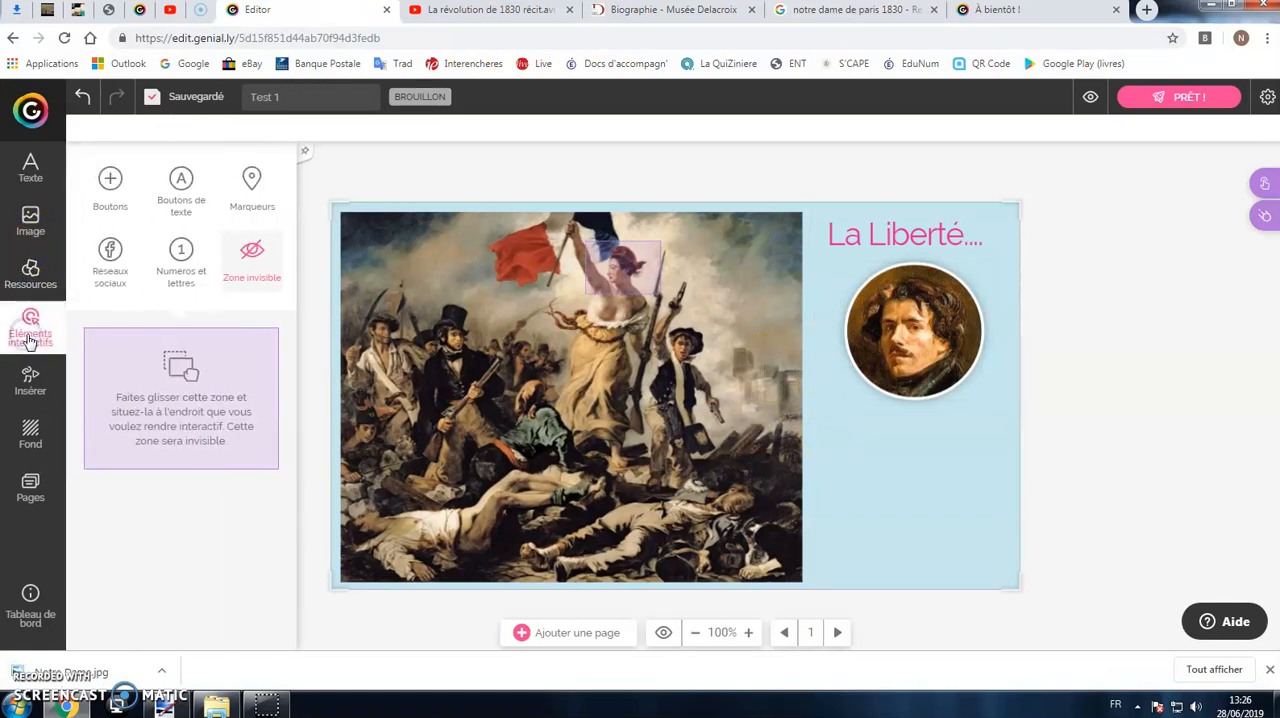
{"action": "left_click", "coordinate": [238, 195]}
{"action": "left_click", "coordinate": [160, 392]}
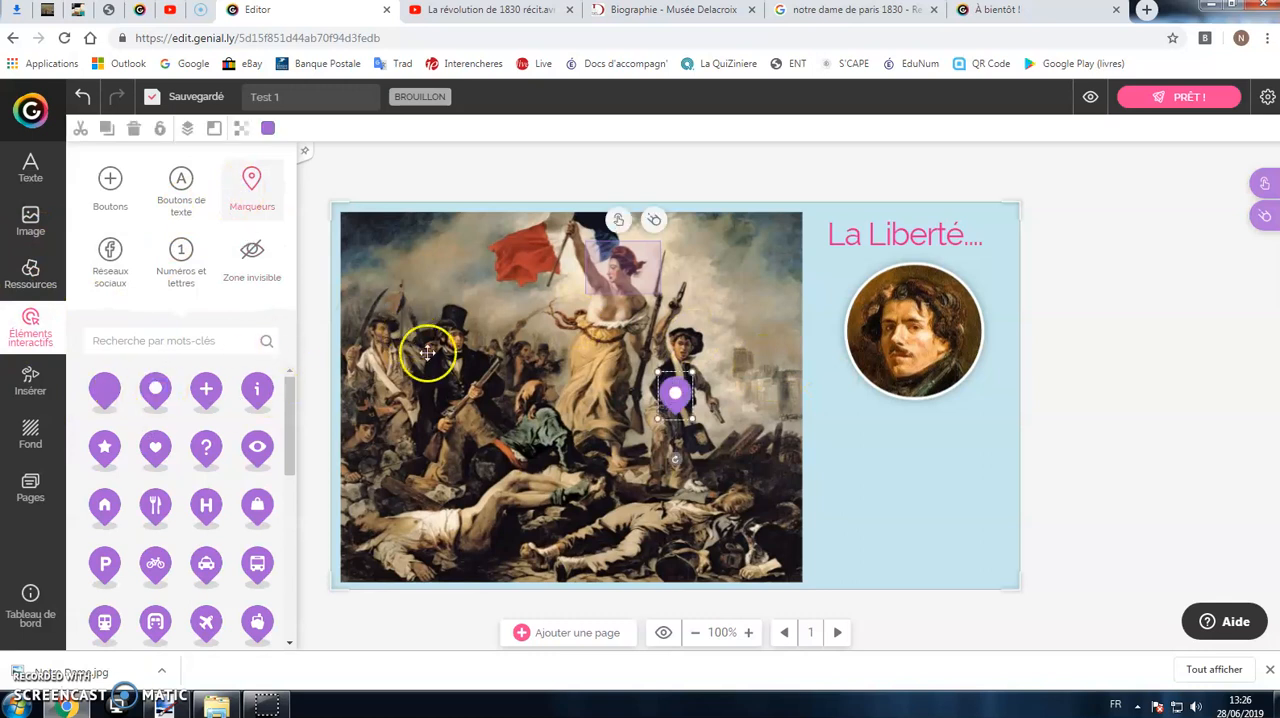
{"action": "mouse_move", "coordinate": [676, 392]}
{"action": "left_mouse_down"}
{"action": "mouse_move", "coordinate": [783, 369]}
{"action": "mouse_move", "coordinate": [767, 359]}
{"action": "left_mouse_up"}
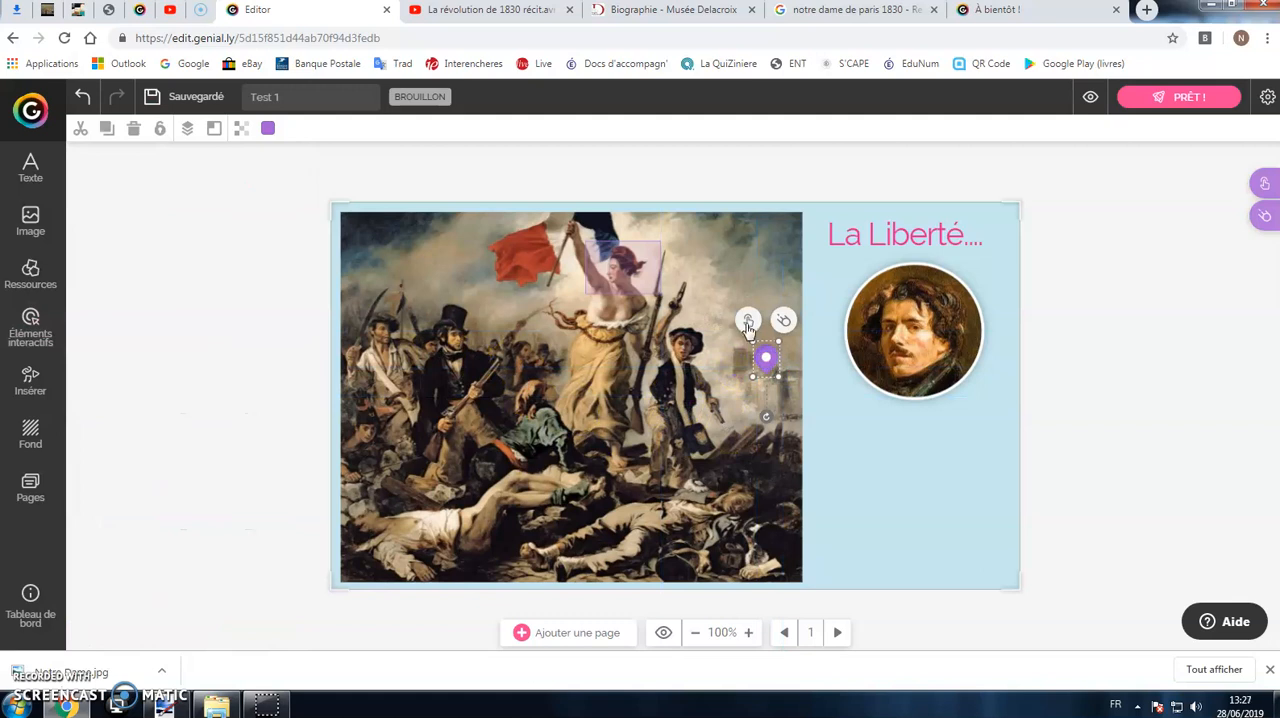
Step: Attach a window to the Notre-Dame pin with the heading "Notre Dame à l'époque de la...." in larger, bold, centred text
{"action": "left_click", "coordinate": [750, 318]}
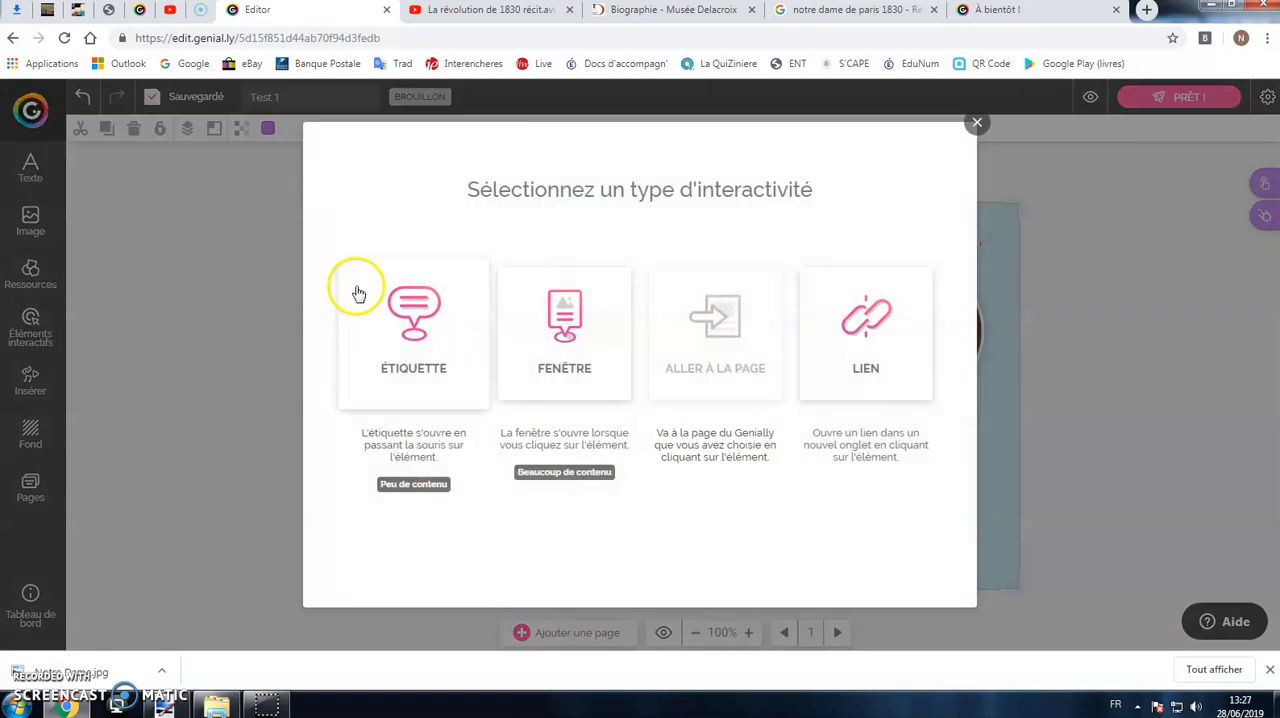
{"action": "left_click", "coordinate": [556, 318]}
{"action": "left_click", "coordinate": [681, 260]}
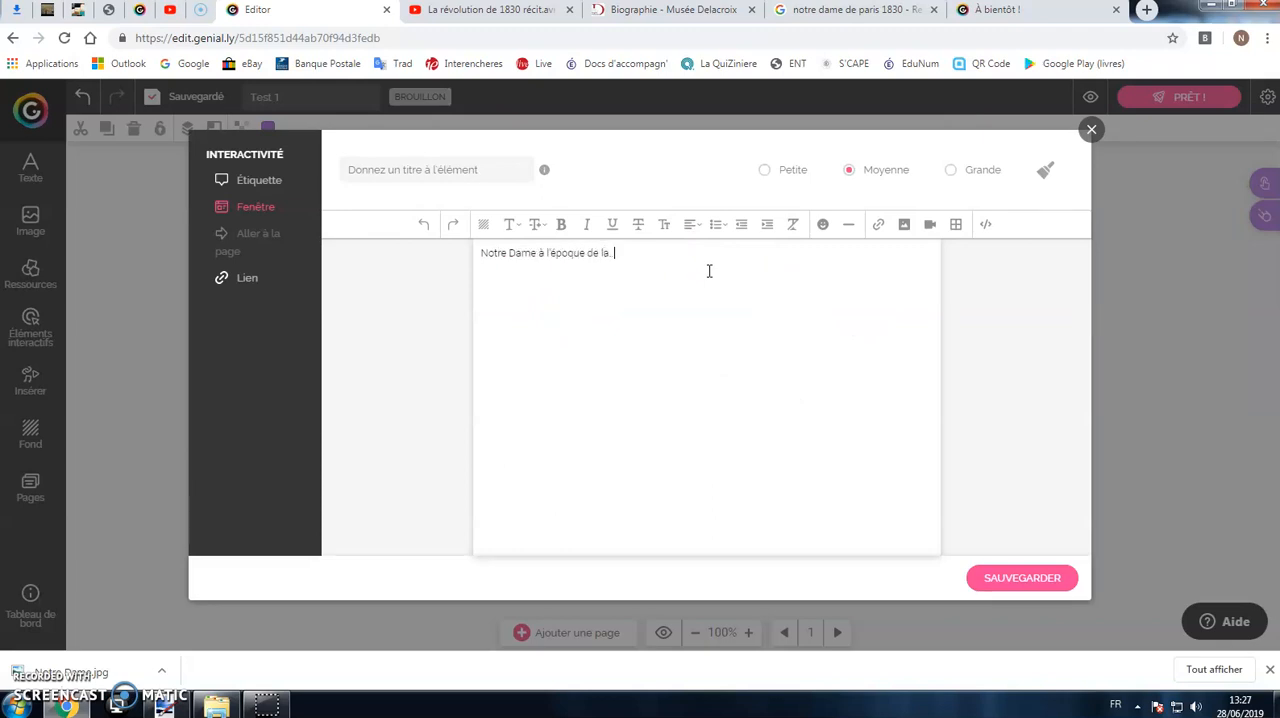
{"action": "left_click", "coordinate": [487, 226]}
{"action": "left_click", "coordinate": [561, 224]}
{"action": "left_click", "coordinate": [536, 224]}
{"action": "left_click", "coordinate": [553, 423]}
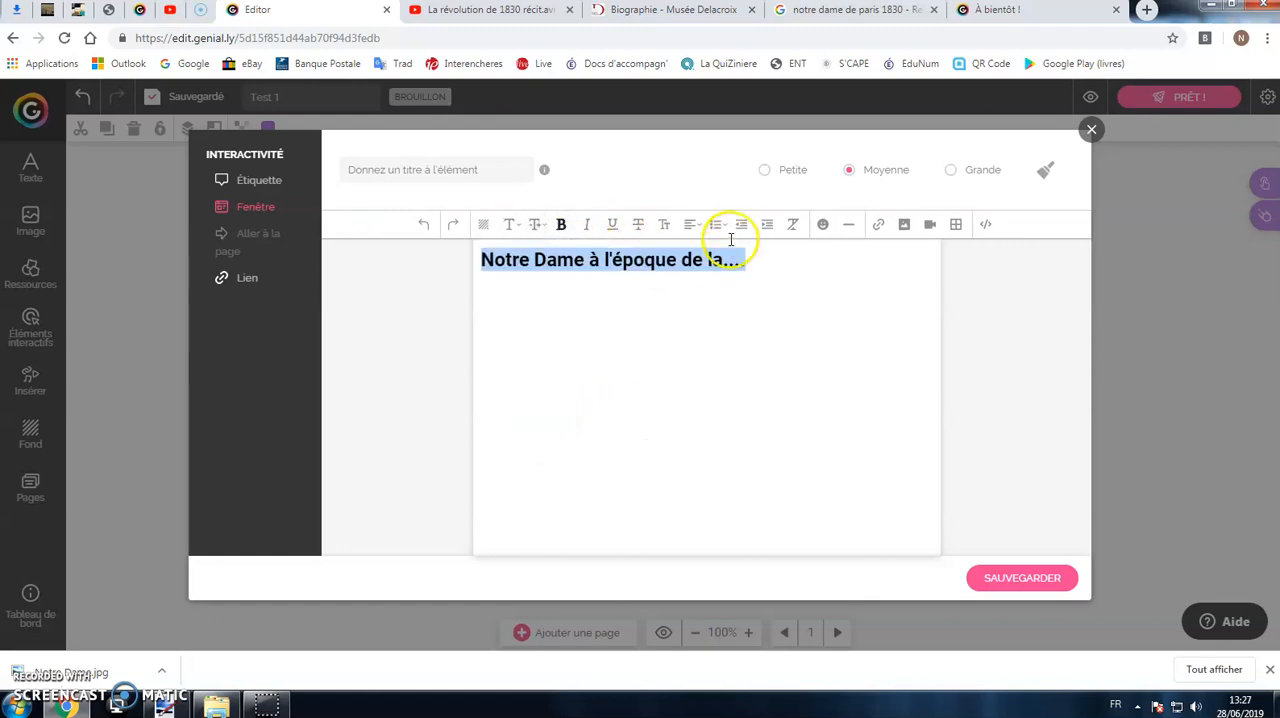
{"action": "left_click", "coordinate": [690, 224]}
{"action": "left_click", "coordinate": [691, 263]}
{"action": "left_click", "coordinate": [867, 262]}
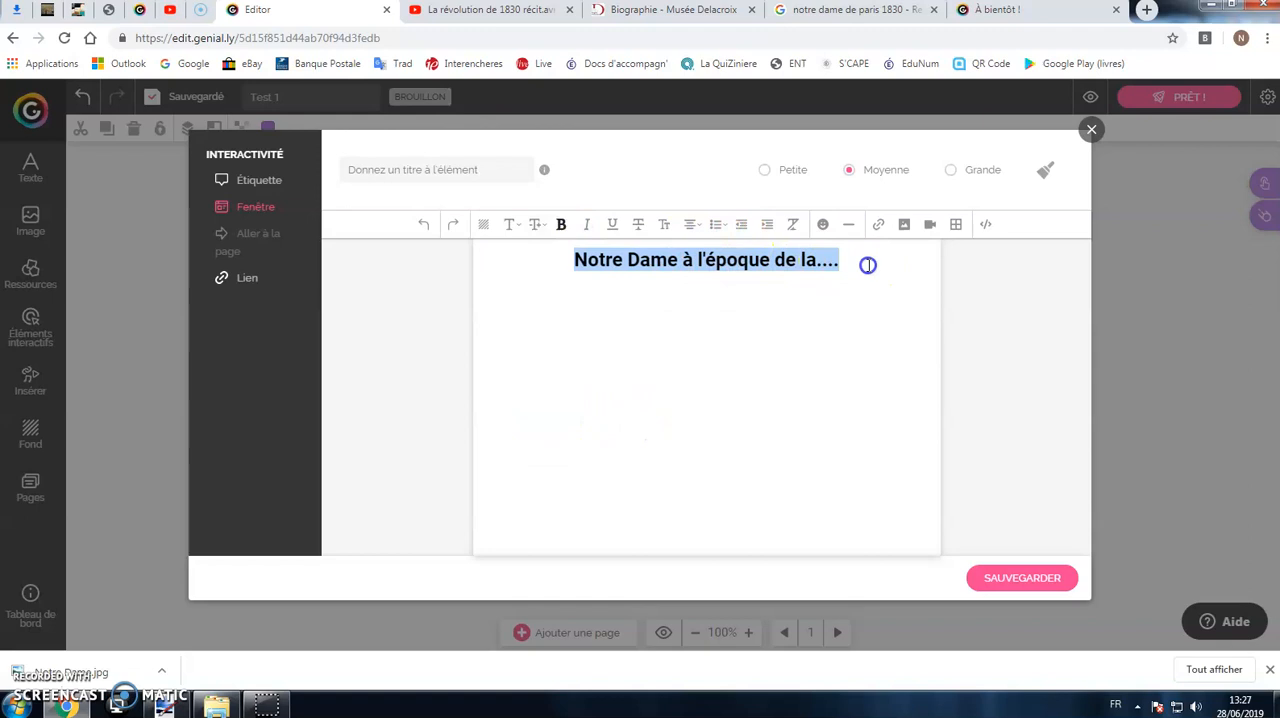
Step: Insert the saved Notre Dame picture from the computer on a new line below the window's heading
{"action": "key", "text": "Return"}
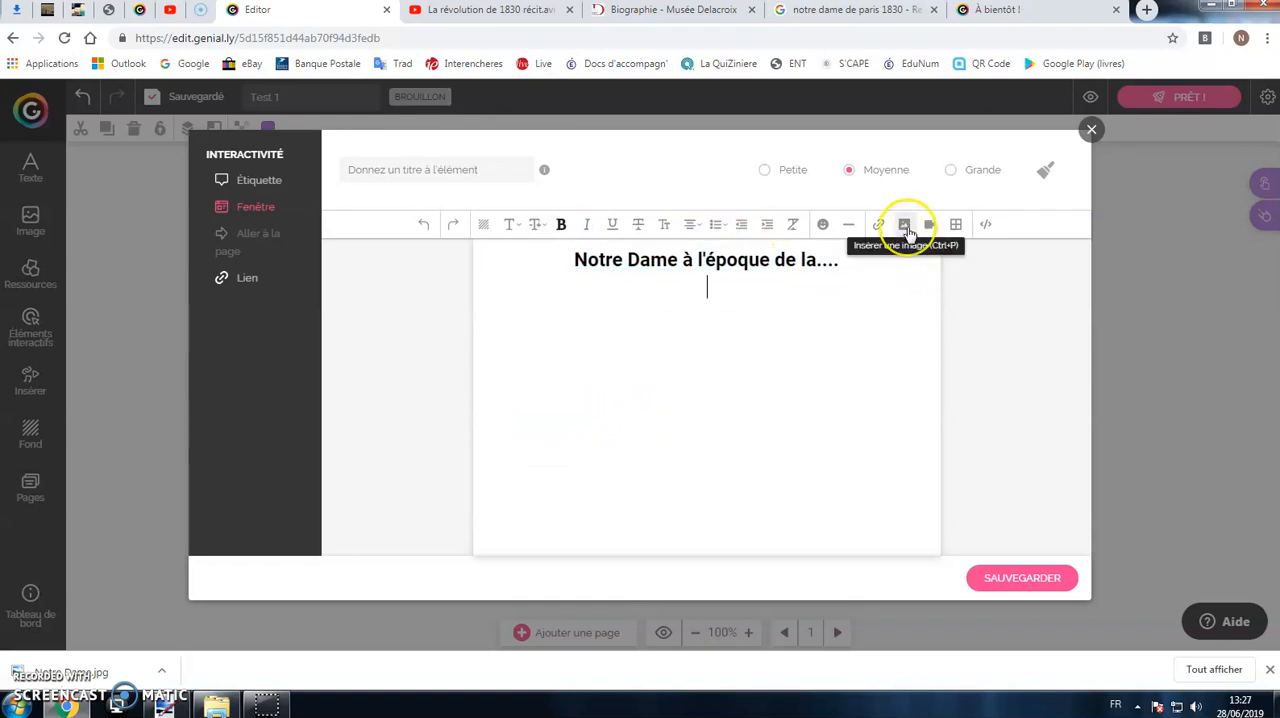
{"action": "left_click", "coordinate": [907, 228]}
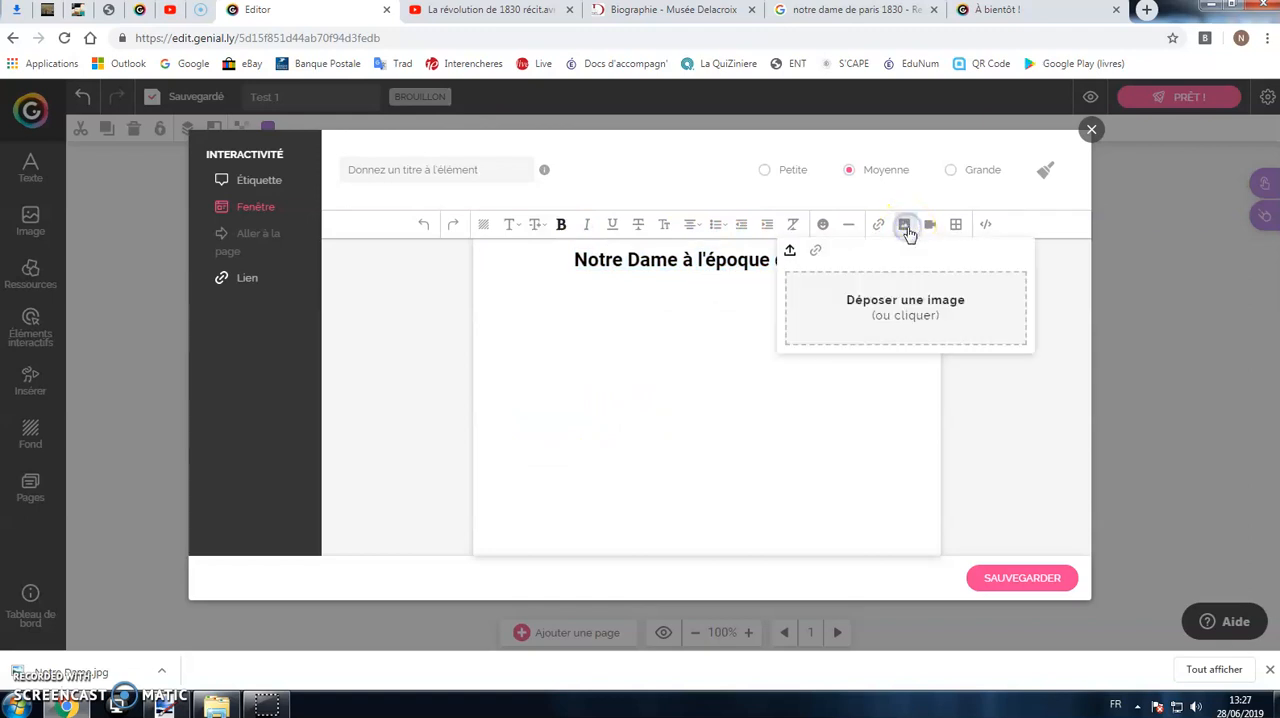
{"action": "left_click", "coordinate": [900, 304]}
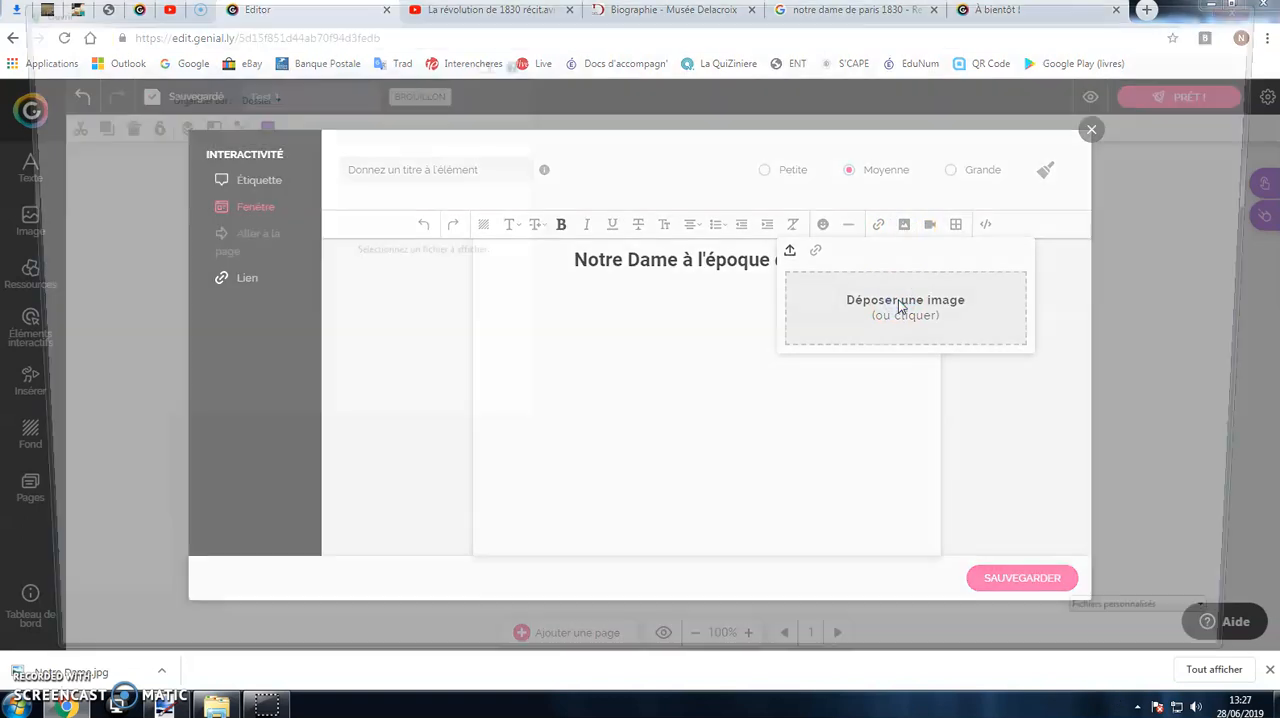
{"action": "double_click", "coordinate": [484, 400]}
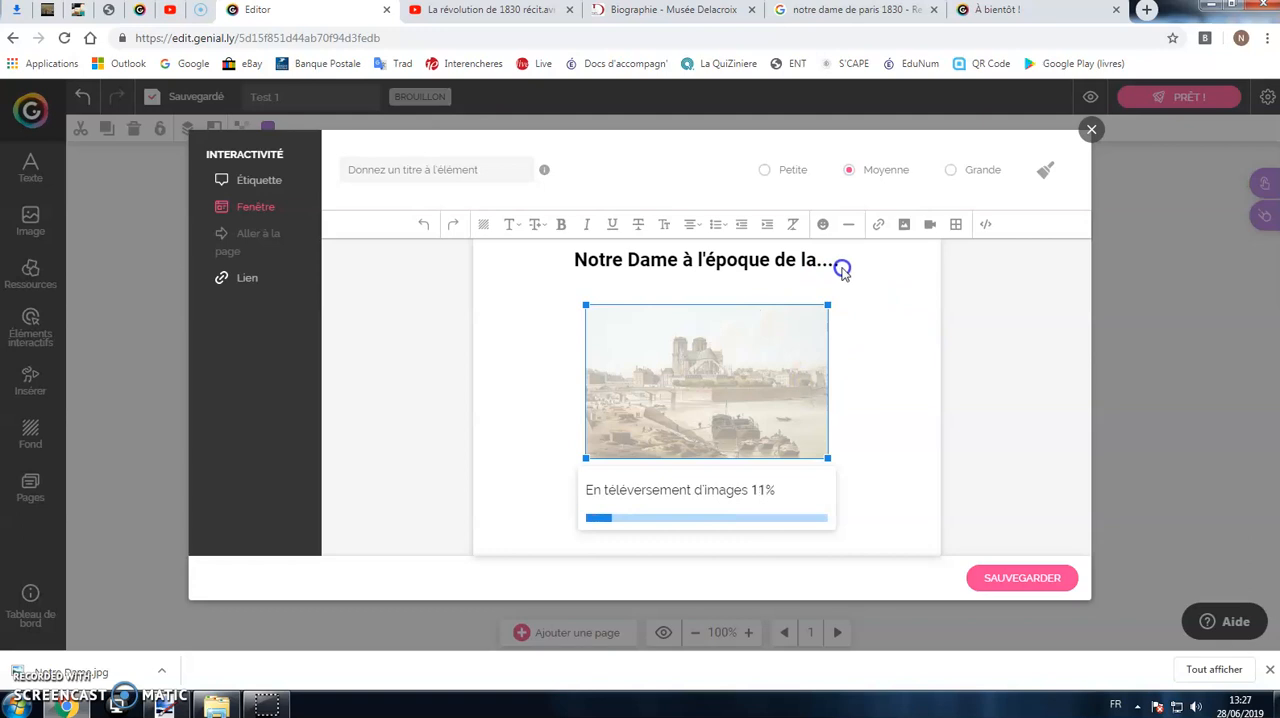
Step: Try the small and large sizes for the window, and set it back to medium
{"action": "left_click", "coordinate": [785, 172]}
{"action": "left_click", "coordinate": [871, 170]}
{"action": "left_click", "coordinate": [953, 172]}
{"action": "left_click", "coordinate": [890, 172]}
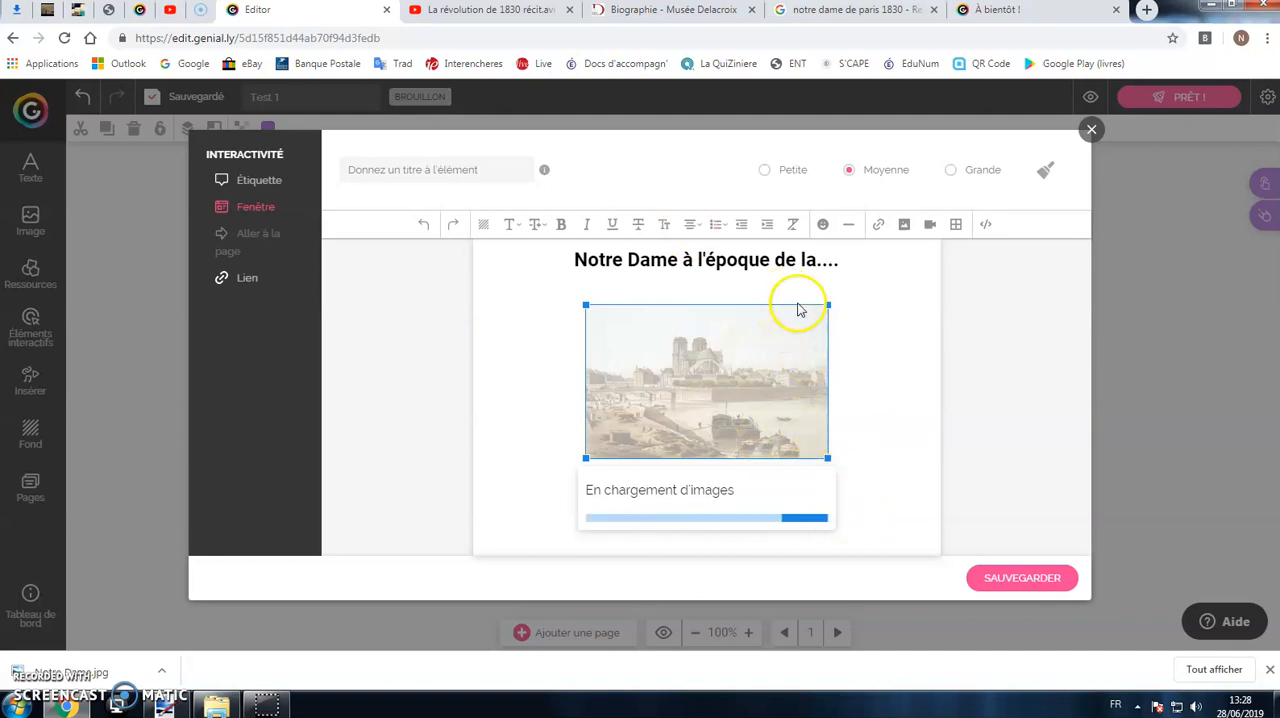
Step: Enlarge the Notre Dame picture in the window, add the centred caption ".....Gravure......." beneath it, and save the window
{"action": "left_click_drag", "start_coordinate": [828, 304], "coordinate": [931, 288]}
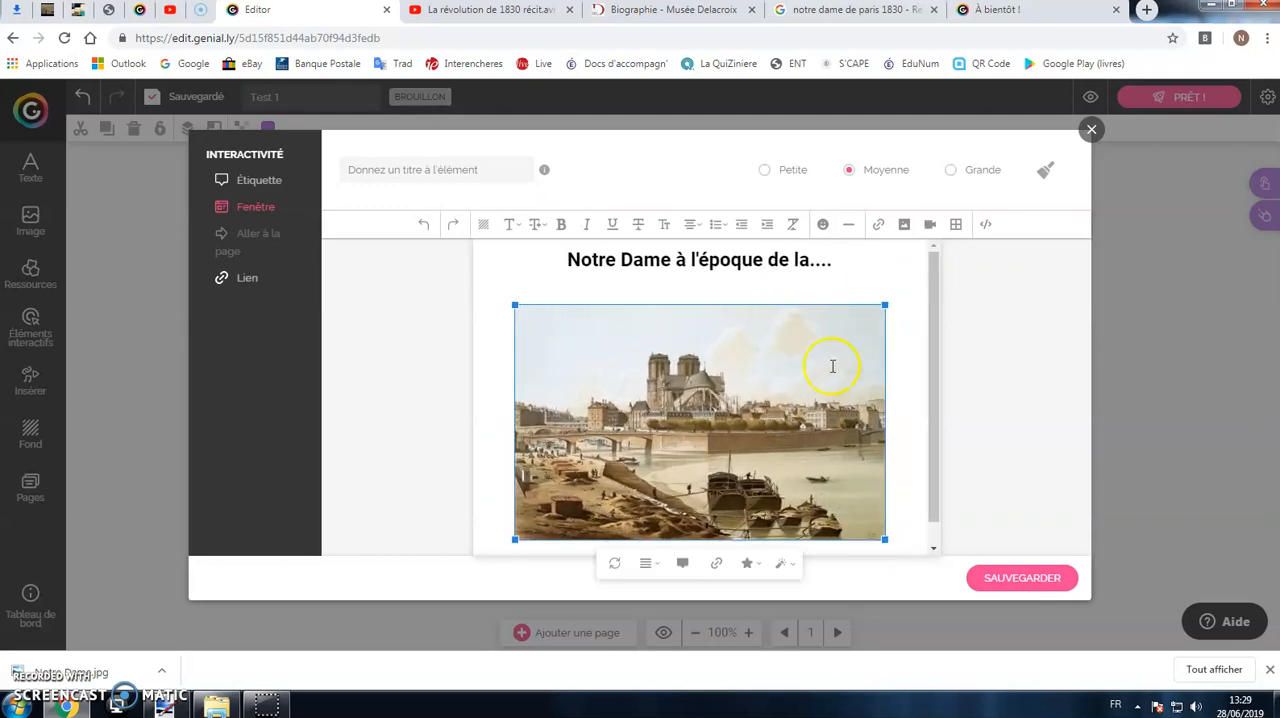
{"action": "left_click", "coordinate": [680, 535]}
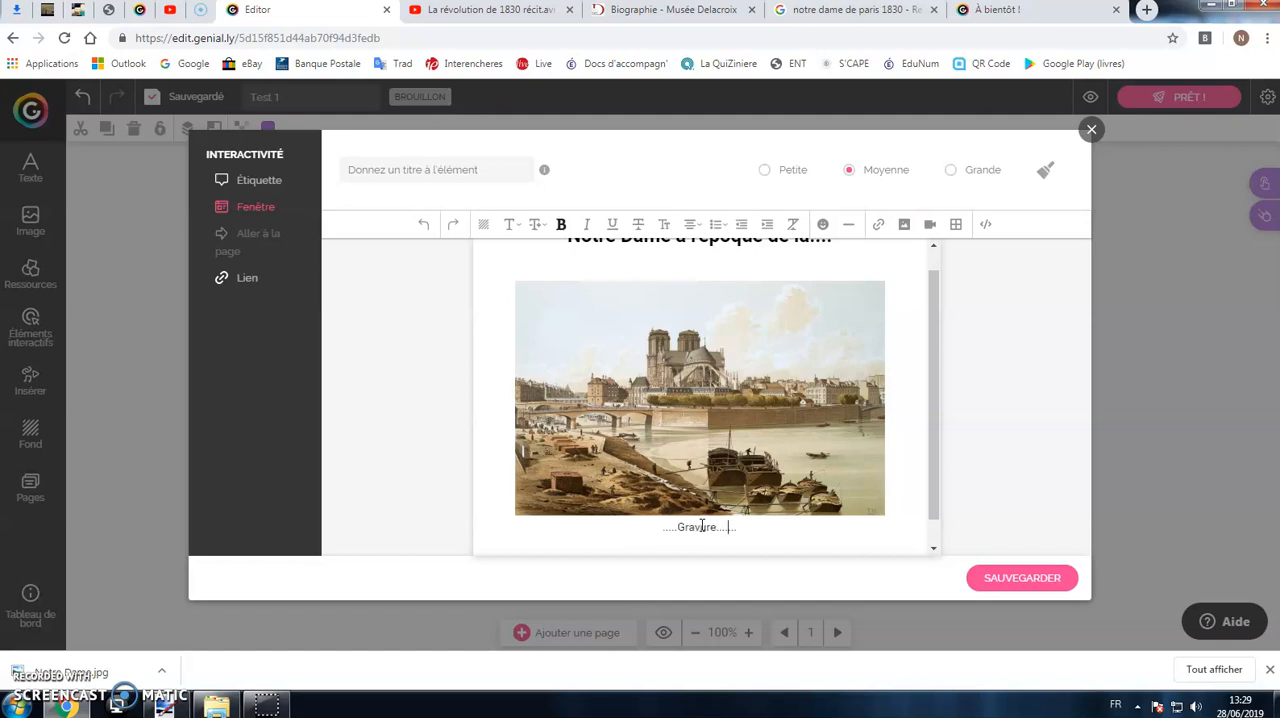
{"action": "left_click", "coordinate": [1004, 586]}
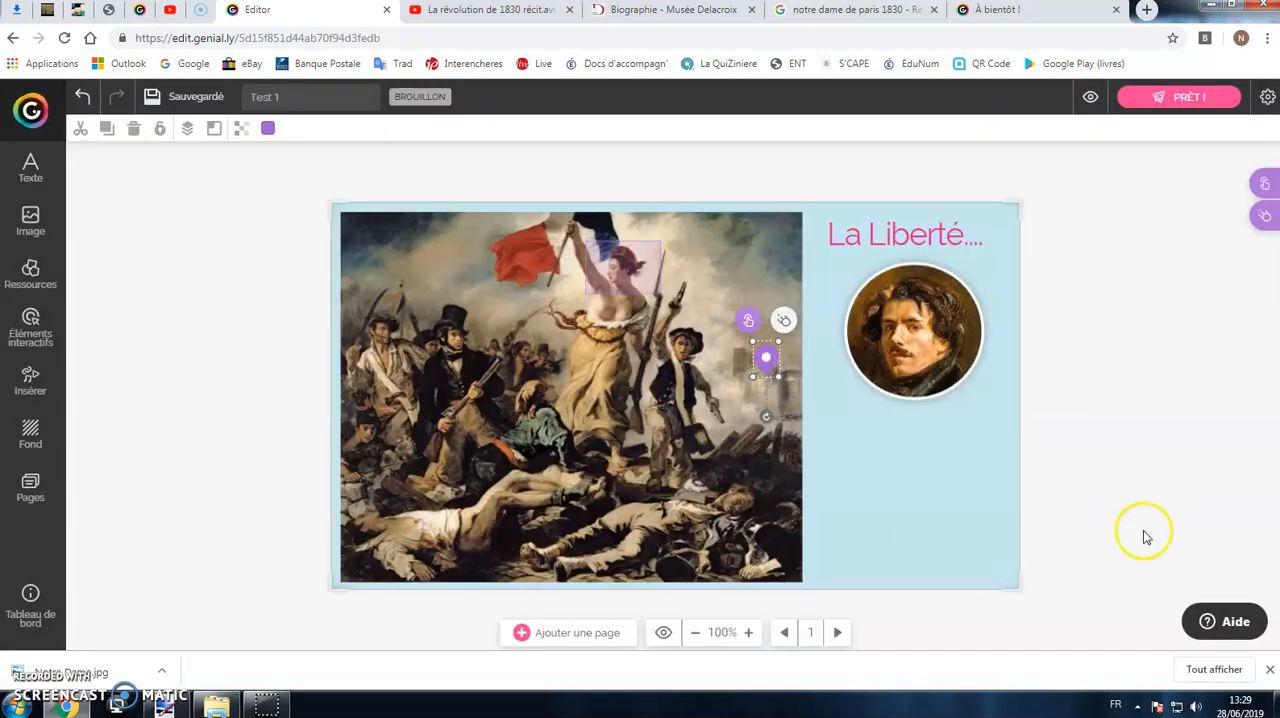
Step: Preview the page, check the window opened by the Notre-Dame pin, and return to editing
{"action": "left_click", "coordinate": [1090, 96]}
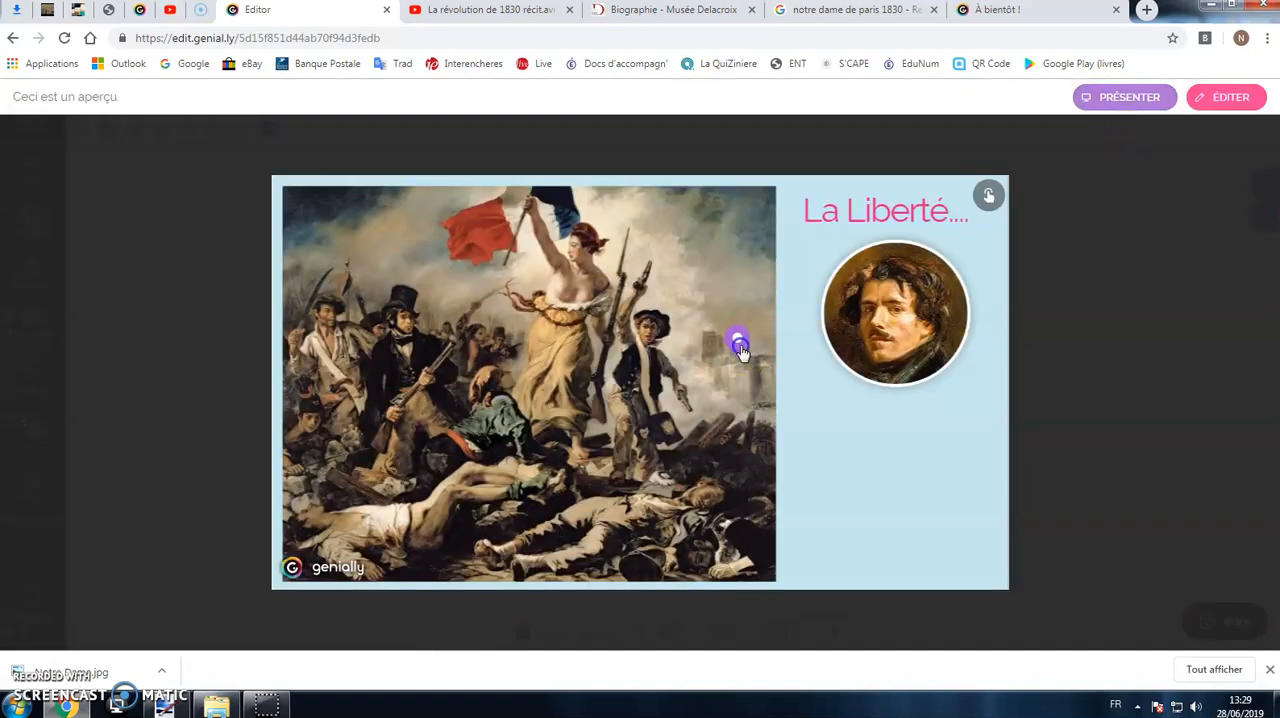
{"action": "left_click", "coordinate": [740, 347]}
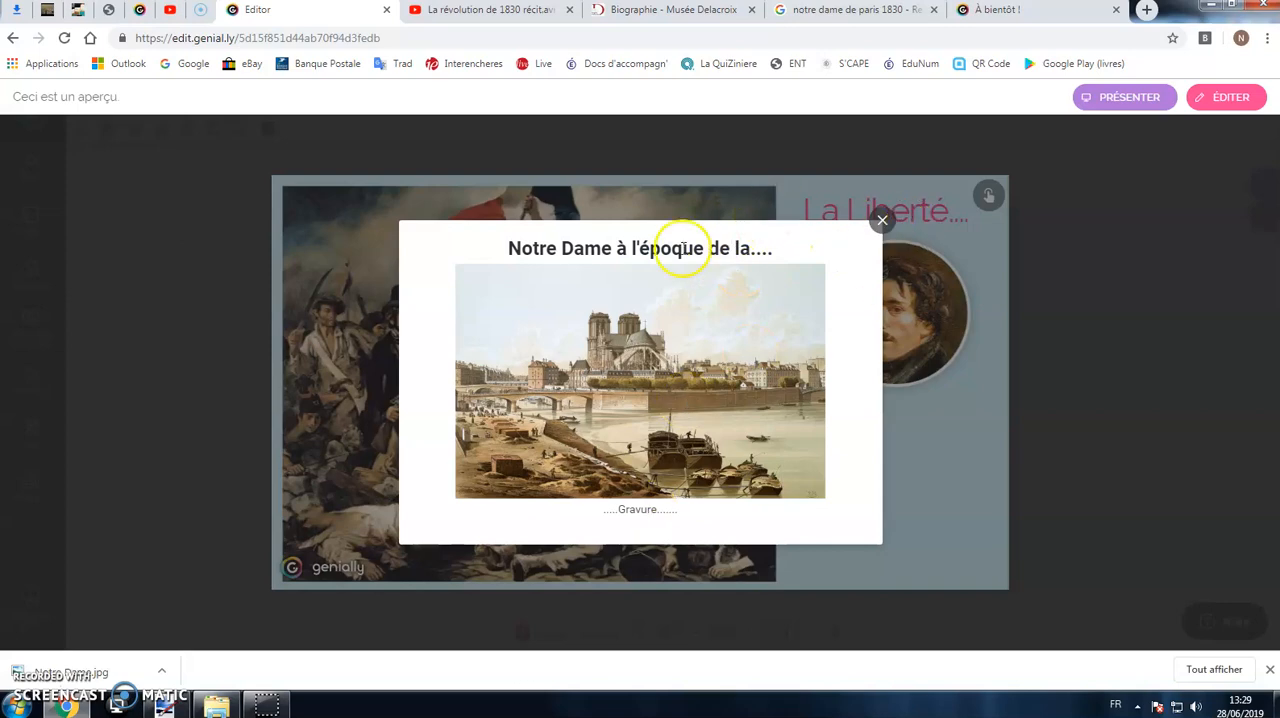
{"action": "left_click", "coordinate": [883, 218]}
{"action": "left_click", "coordinate": [1233, 97]}
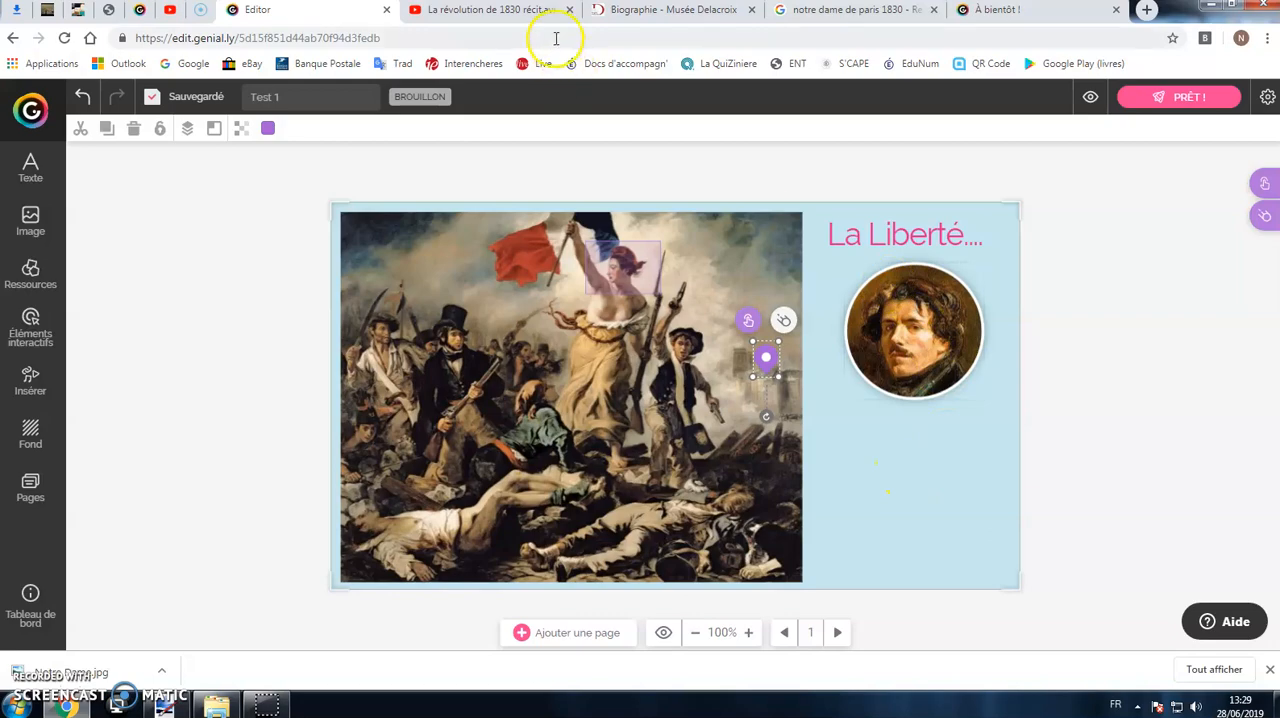
Step: Switch to the Musée Delacroix biography page and copy its web address
{"action": "left_click", "coordinate": [636, 14]}
{"action": "scroll", "coordinate": [745, 305], "scroll_direction": "down", "scroll_amount": 15}
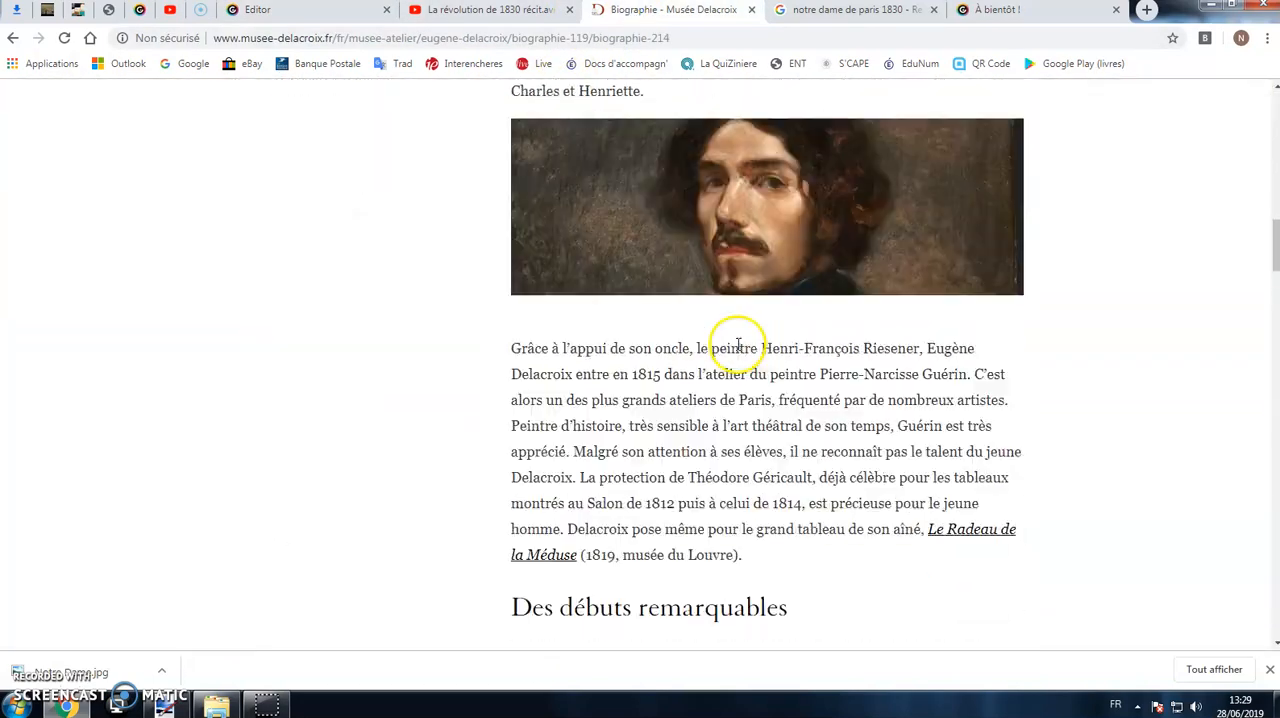
{"action": "scroll", "coordinate": [737, 358], "scroll_direction": "up", "scroll_amount": 8}
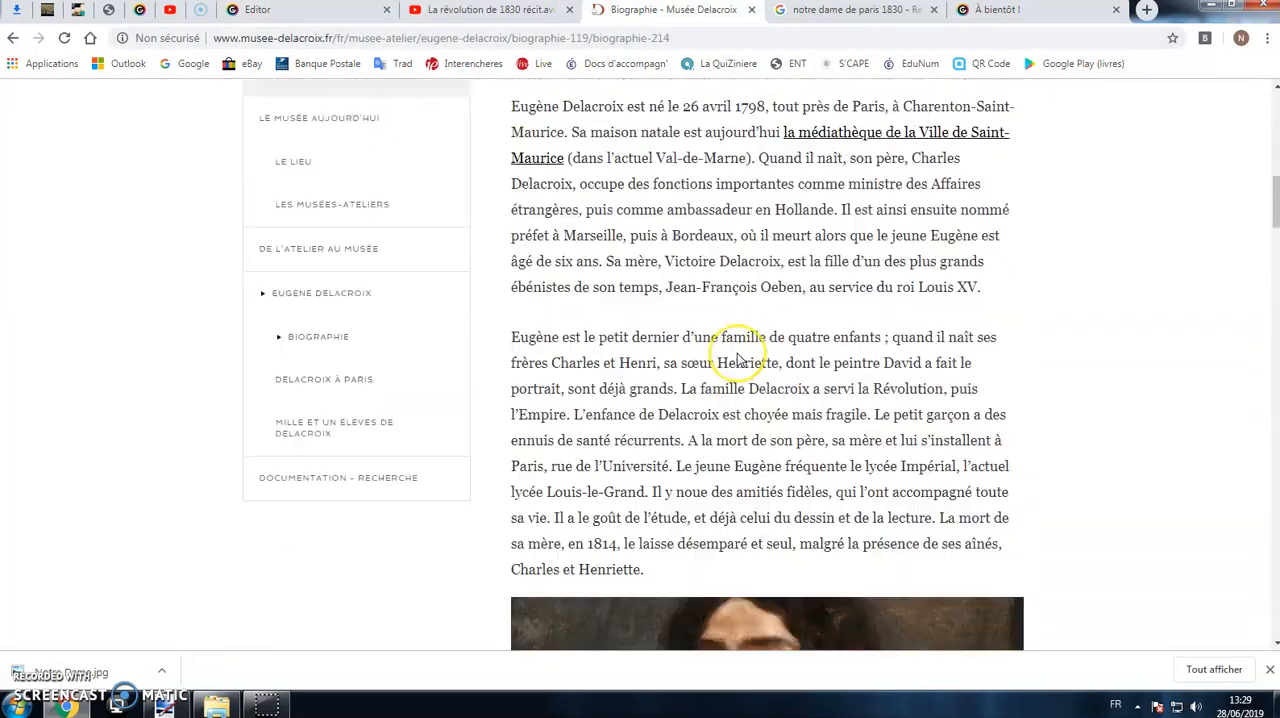
{"action": "scroll", "coordinate": [737, 358], "scroll_direction": "up", "scroll_amount": 1}
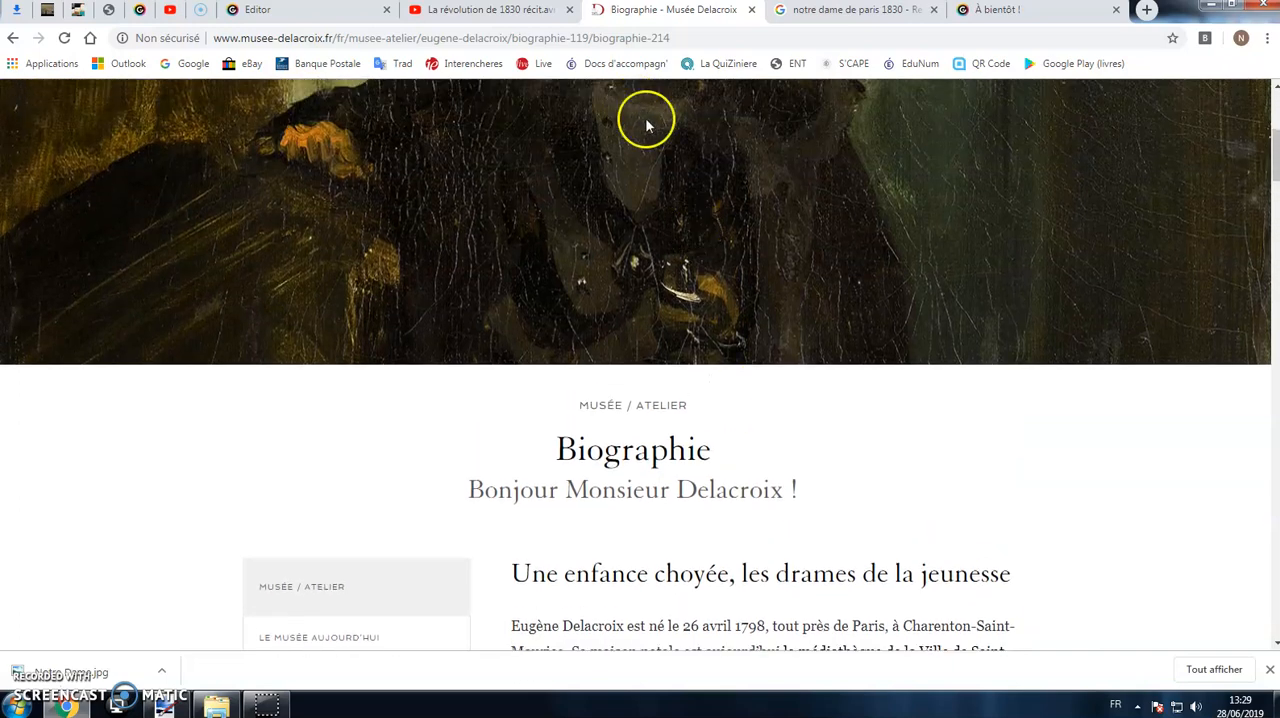
{"action": "left_click", "coordinate": [503, 38]}
{"action": "key", "text": "ctrl+c"}
{"action": "right_click", "coordinate": [503, 45]}
{"action": "left_click", "coordinate": [563, 103]}
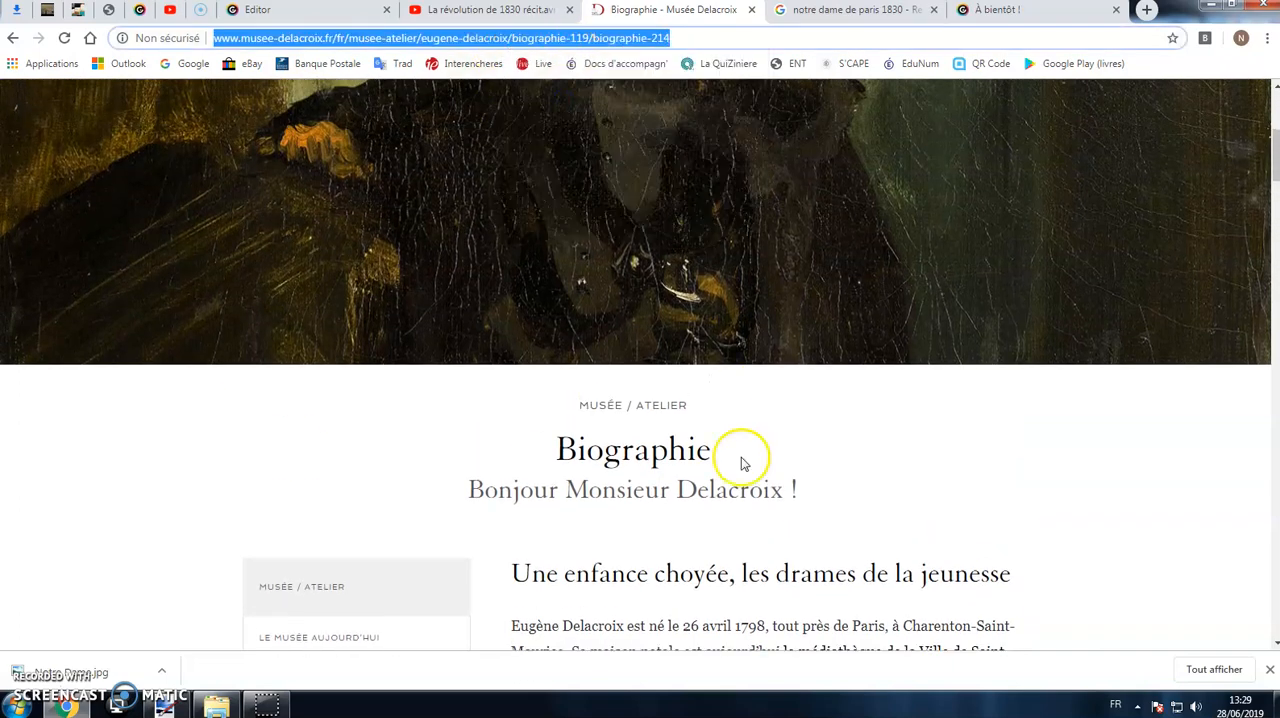
Step: Return to the Genially editor, give the artist's portrait a link to the copied biography address, and save it
{"action": "left_click", "coordinate": [343, 14]}
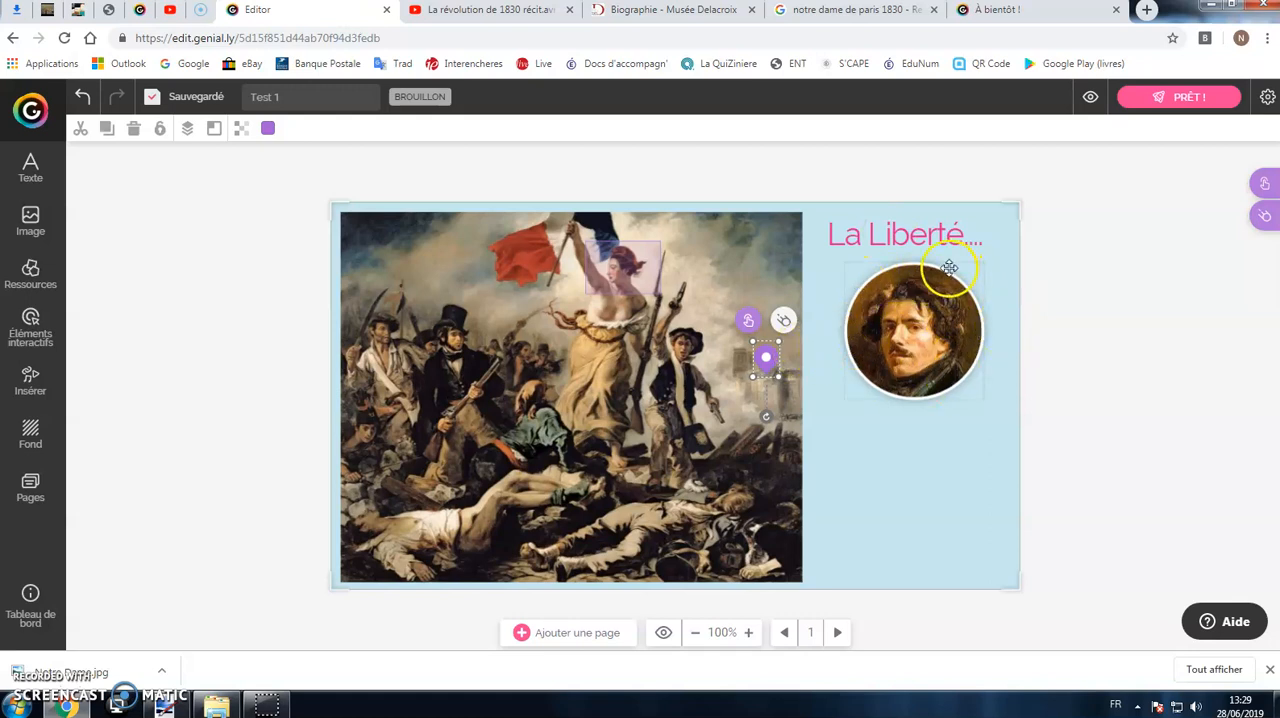
{"action": "left_click", "coordinate": [618, 268]}
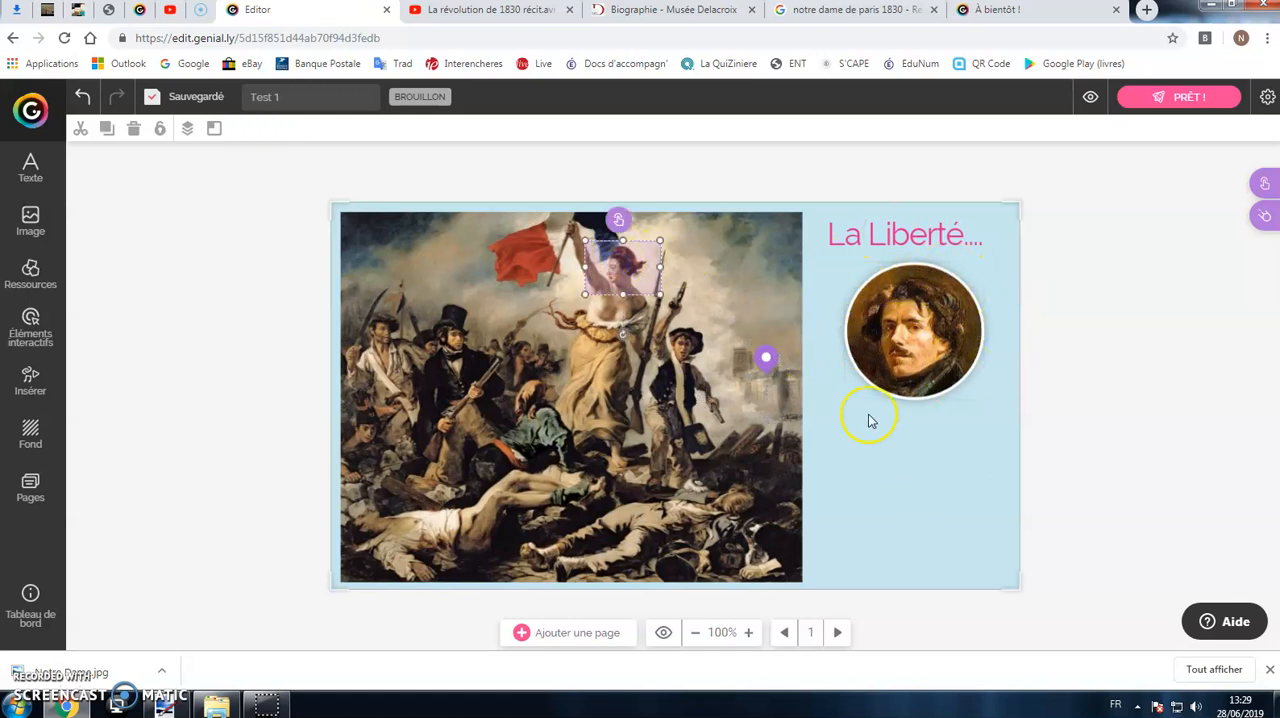
{"action": "left_click", "coordinate": [960, 348]}
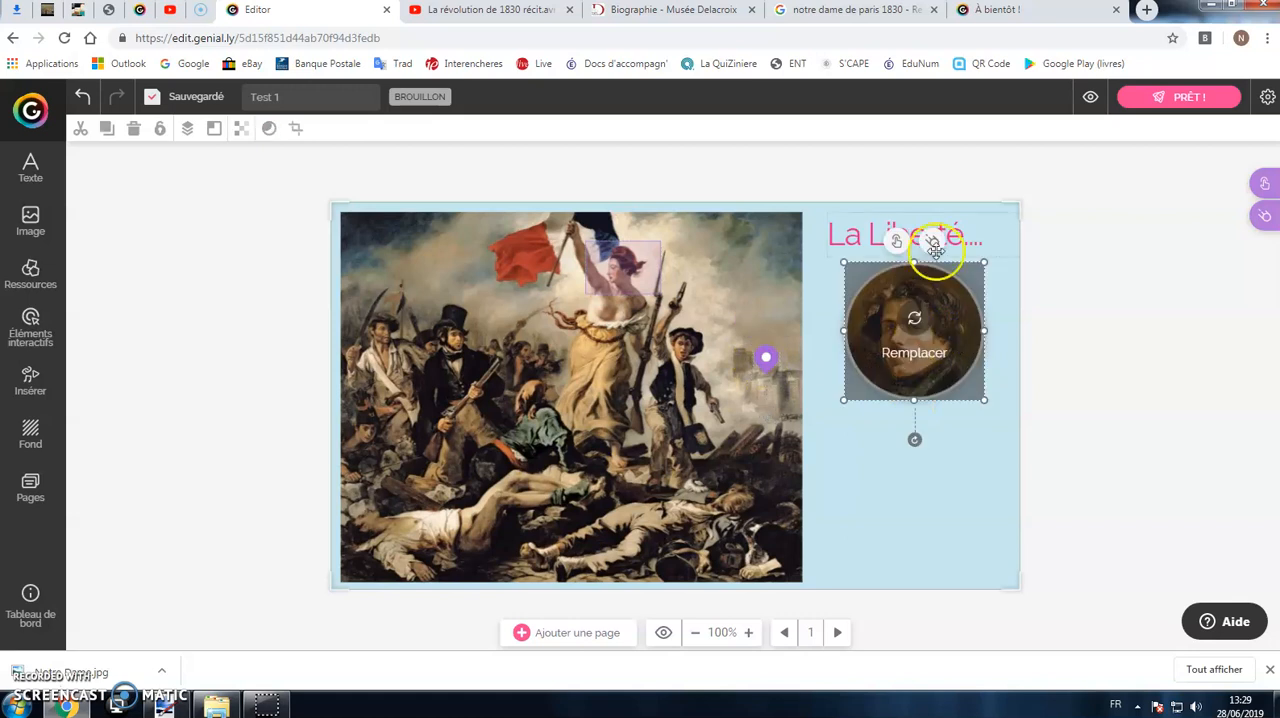
{"action": "left_click", "coordinate": [973, 225]}
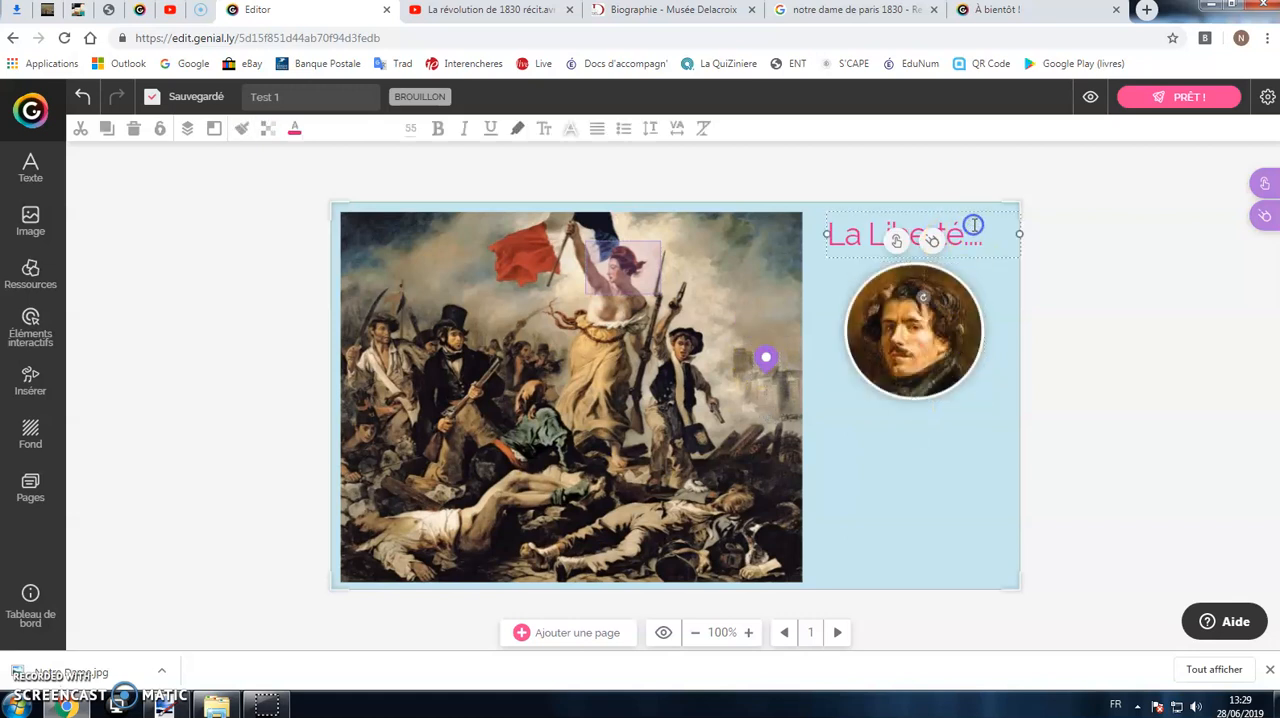
{"action": "left_click", "coordinate": [924, 311]}
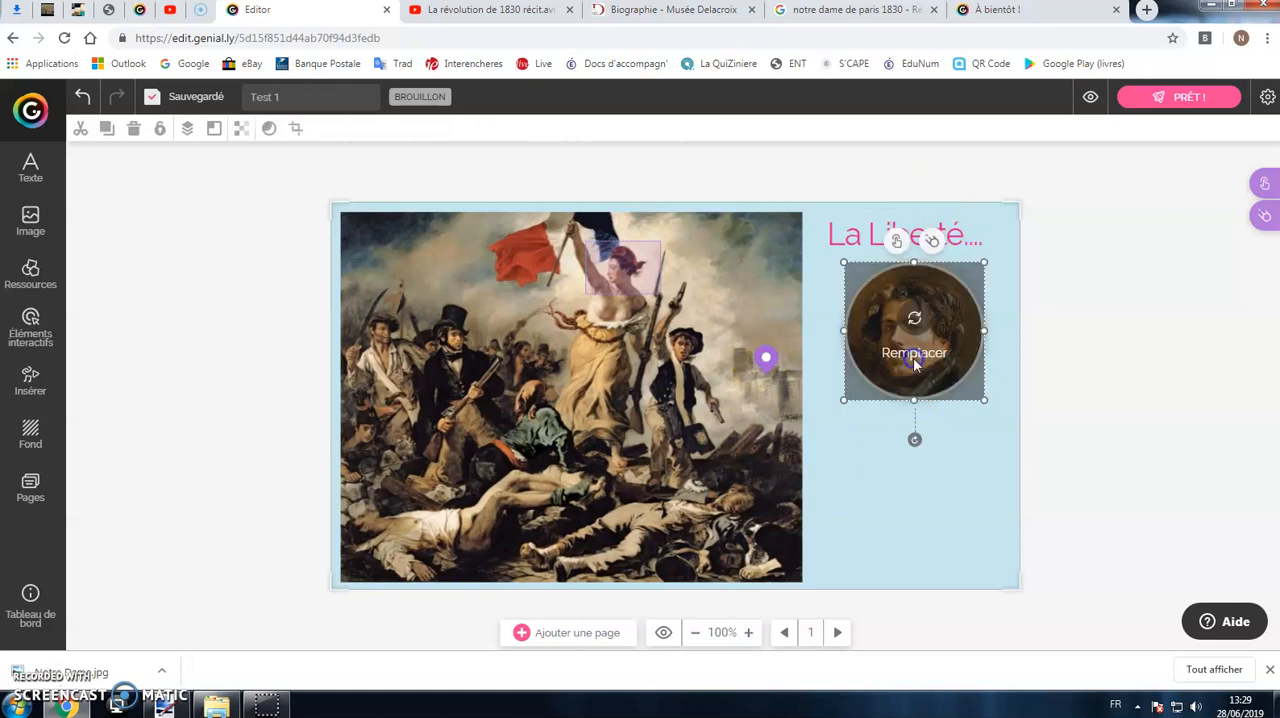
{"action": "left_click", "coordinate": [898, 243]}
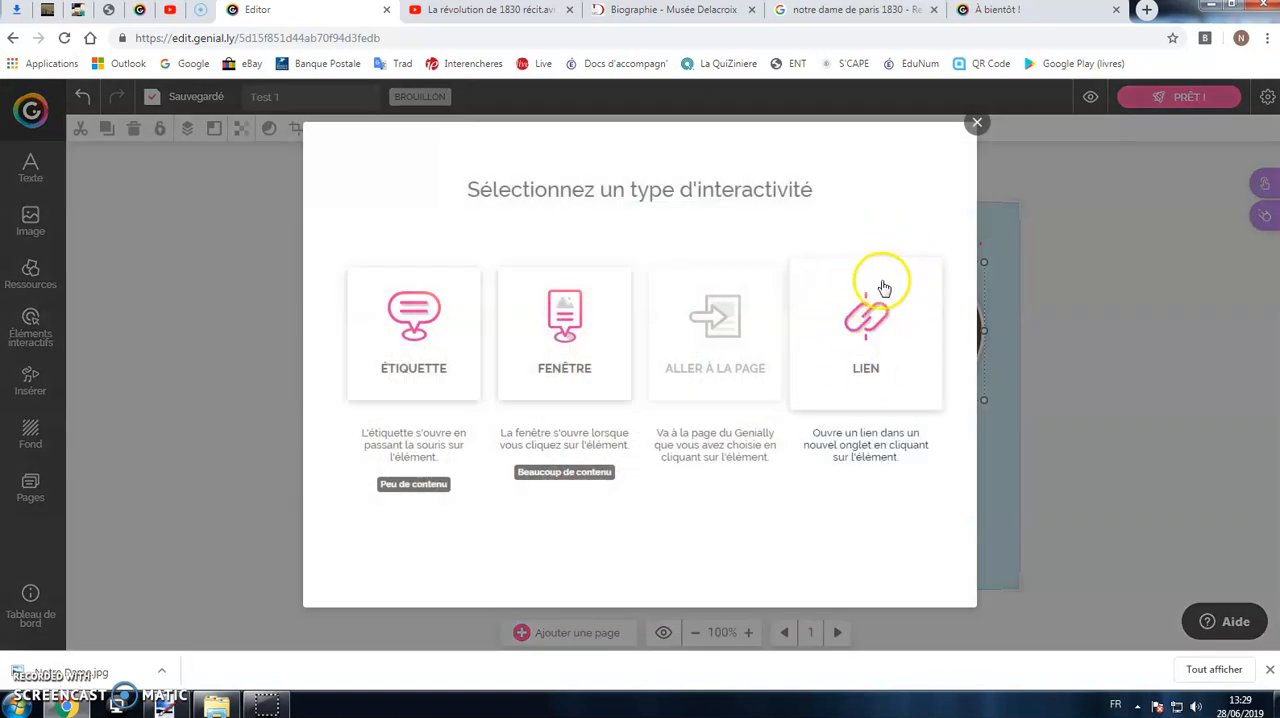
{"action": "left_click", "coordinate": [868, 335]}
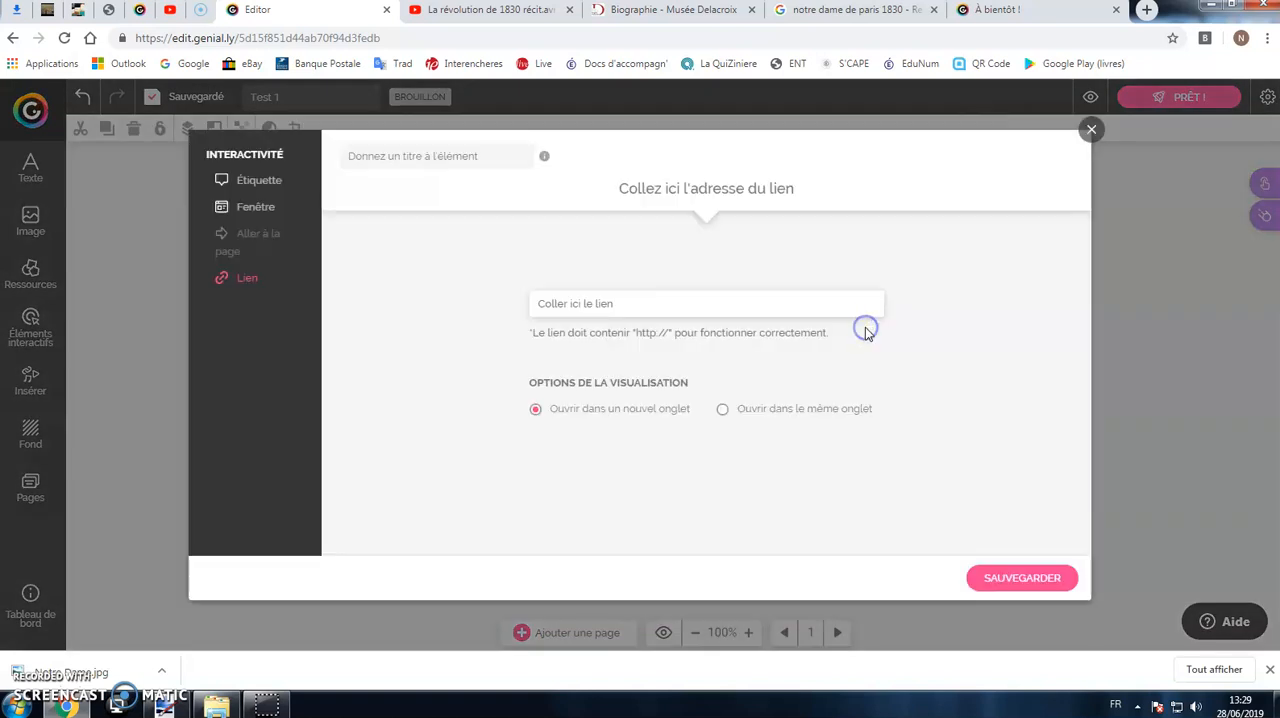
{"action": "right_click", "coordinate": [632, 305]}
{"action": "left_click", "coordinate": [692, 404]}
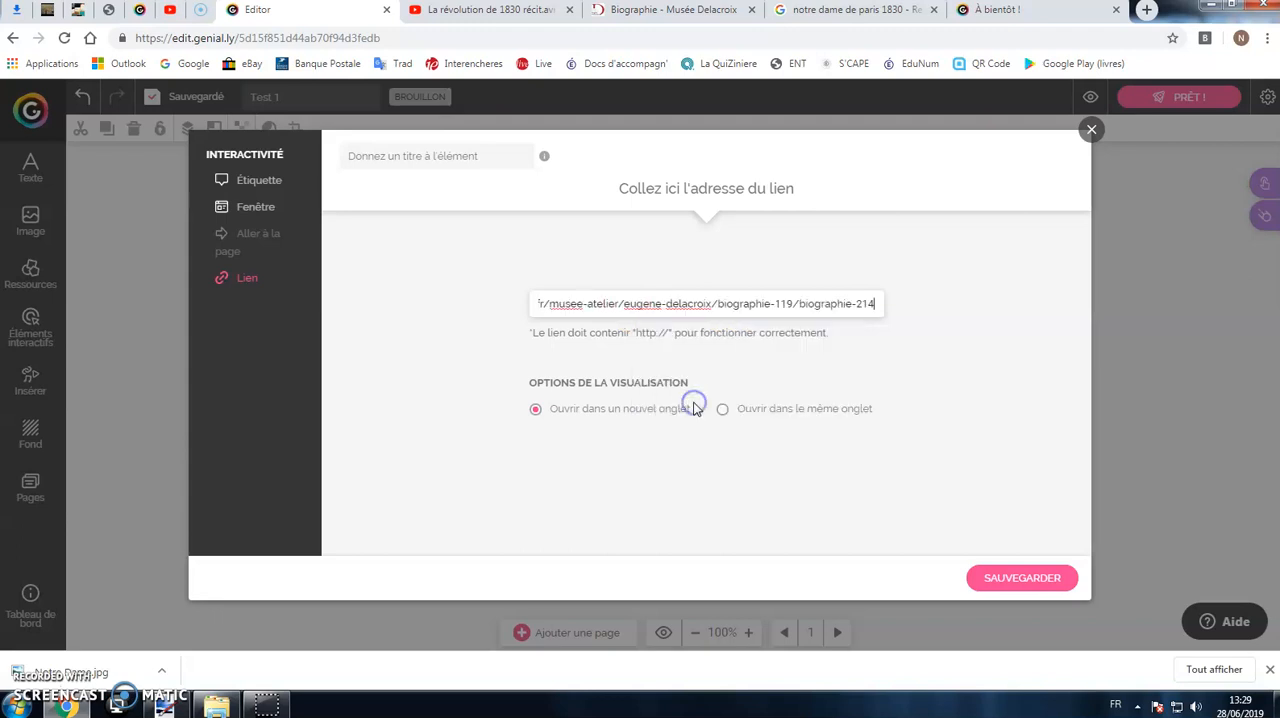
{"action": "left_click", "coordinate": [1021, 578]}
Step: Preview the page, test the portrait's link to the Delacroix biography, close the opened page and return to editing
{"action": "left_click", "coordinate": [1090, 97]}
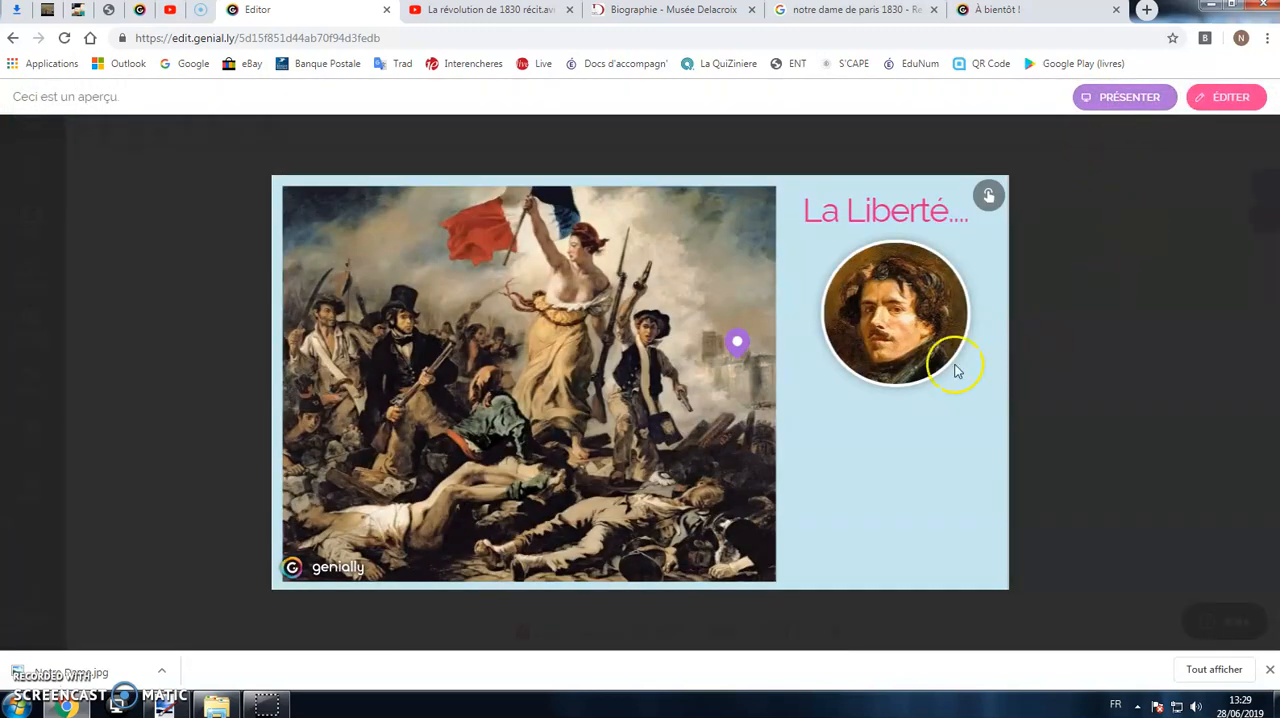
{"action": "left_click", "coordinate": [872, 295]}
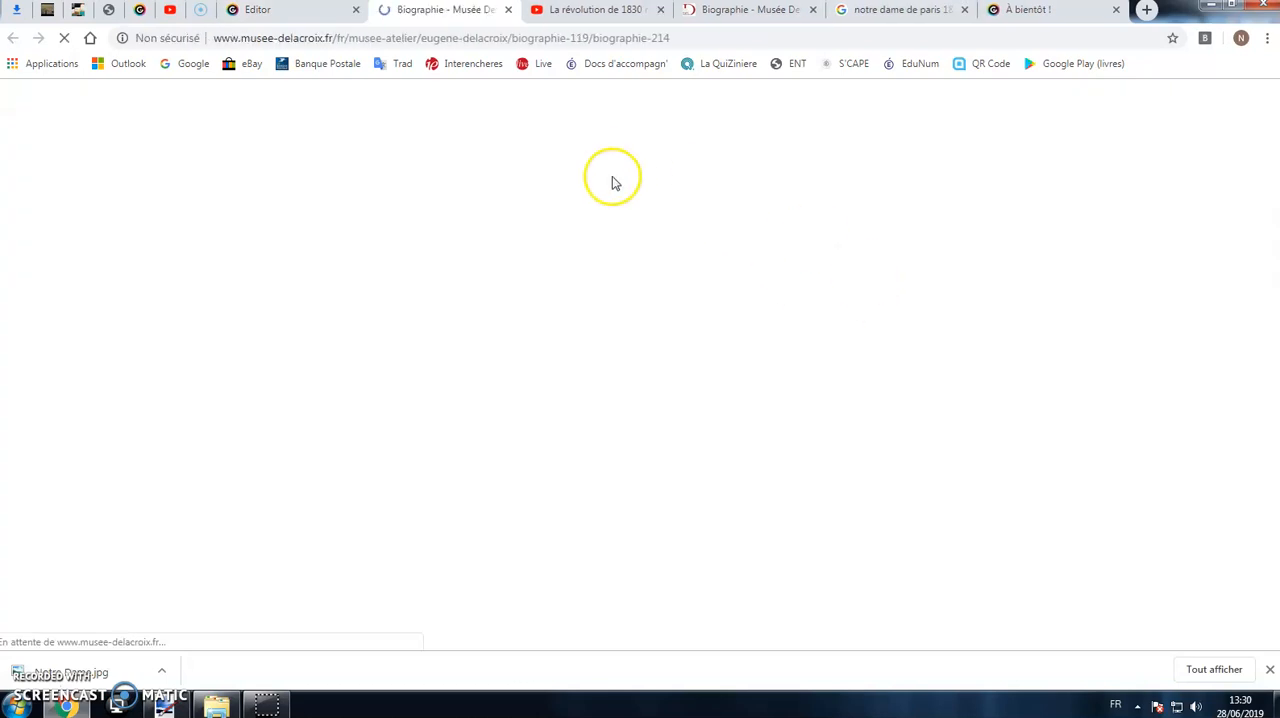
{"action": "scroll", "coordinate": [714, 270], "scroll_direction": "down", "scroll_amount": 10}
{"action": "scroll", "coordinate": [545, 157], "scroll_direction": "up", "scroll_amount": 10}
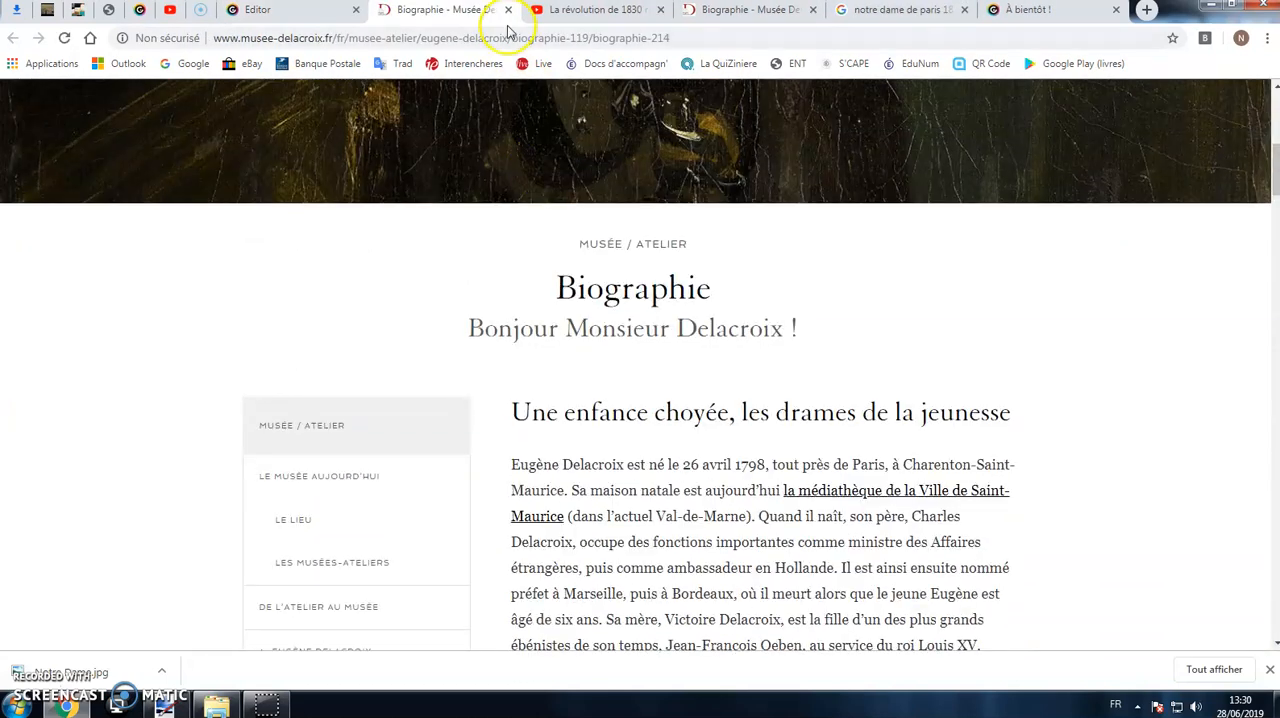
{"action": "left_click", "coordinate": [508, 9]}
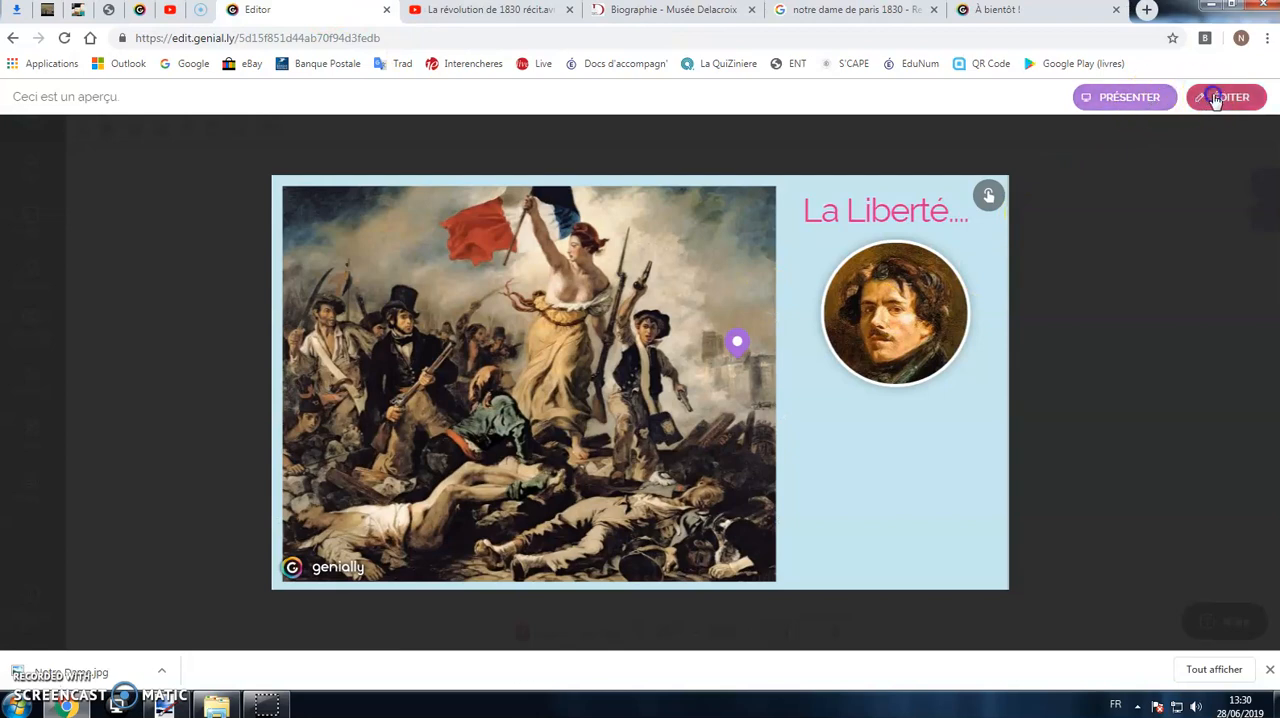
{"action": "left_click", "coordinate": [1230, 97]}
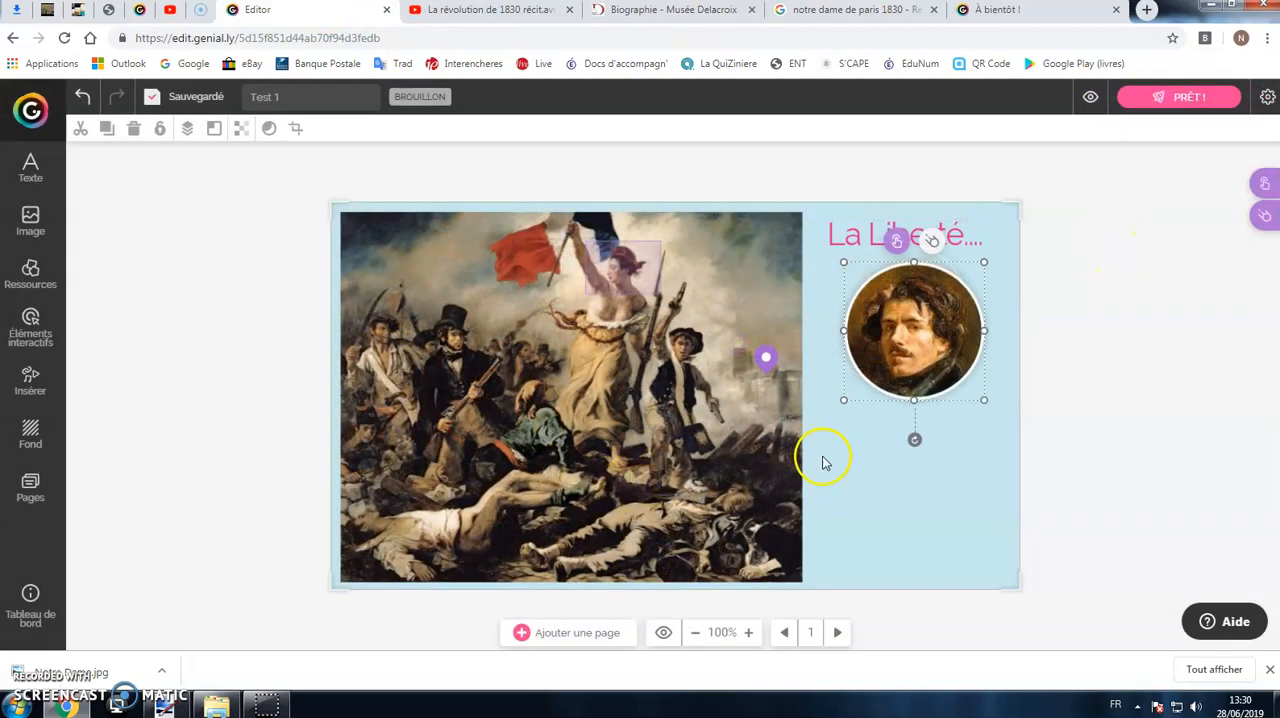
Step: Switch to the YouTube video "La révolution de 1830 récit.avi", skip ahead to about 0:24 and pause it
{"action": "left_click", "coordinate": [870, 474]}
{"action": "left_click", "coordinate": [504, 10]}
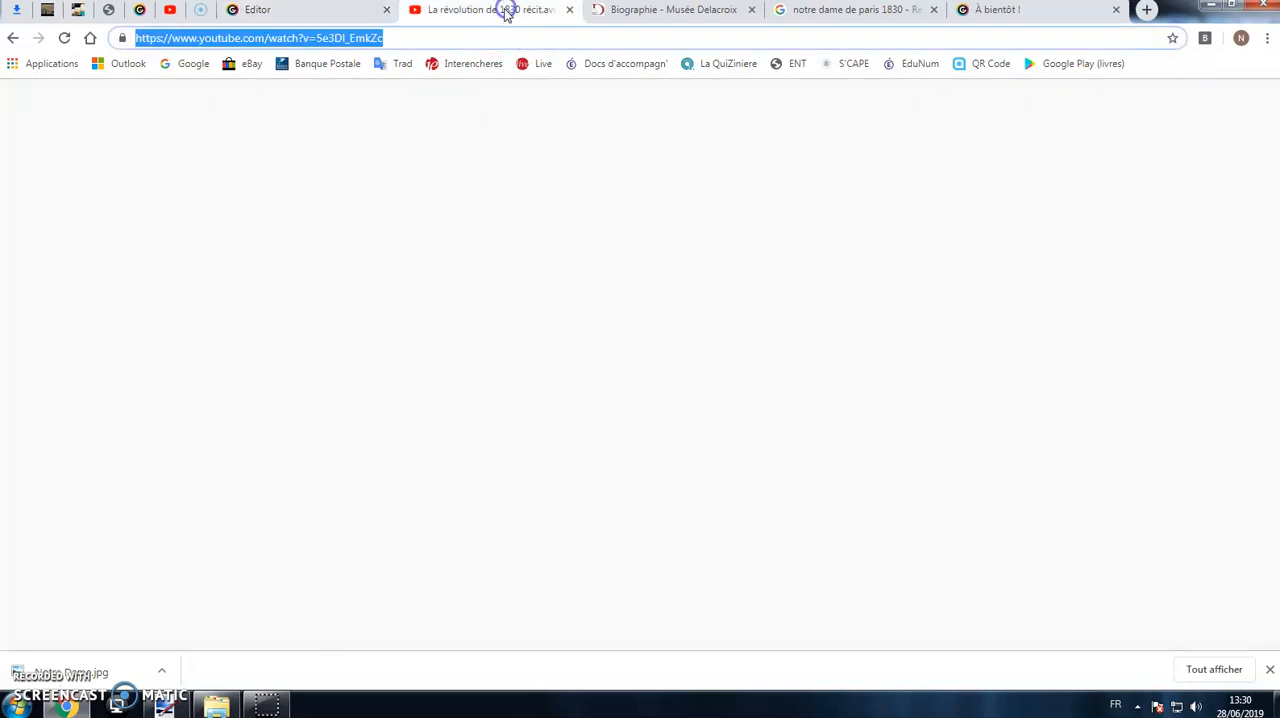
{"action": "left_click", "coordinate": [226, 525]}
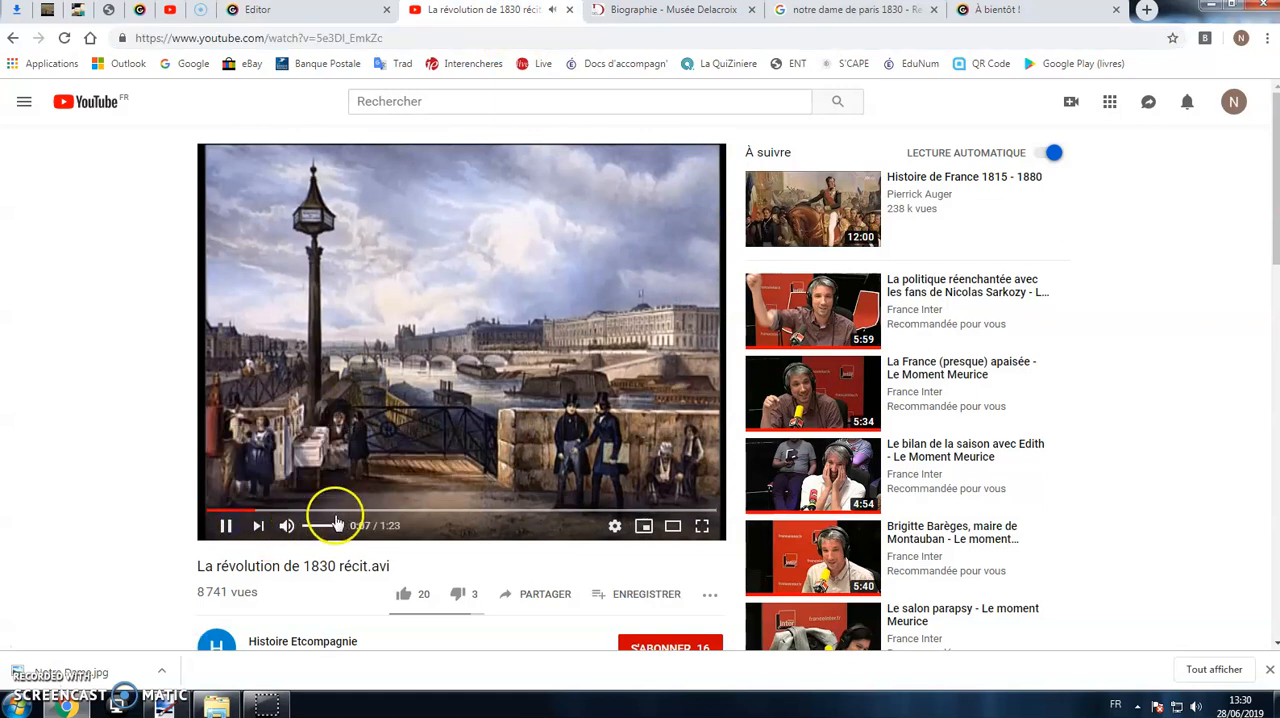
{"action": "left_click", "coordinate": [346, 511]}
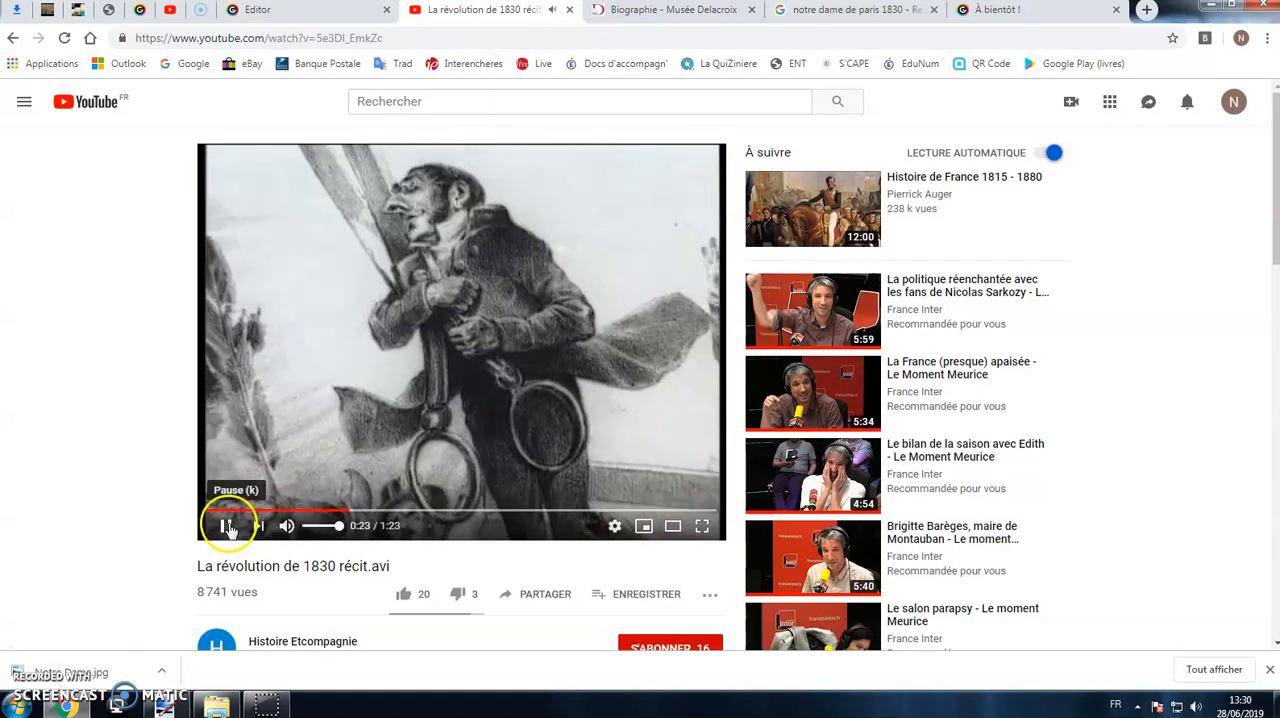
{"action": "left_click", "coordinate": [228, 526]}
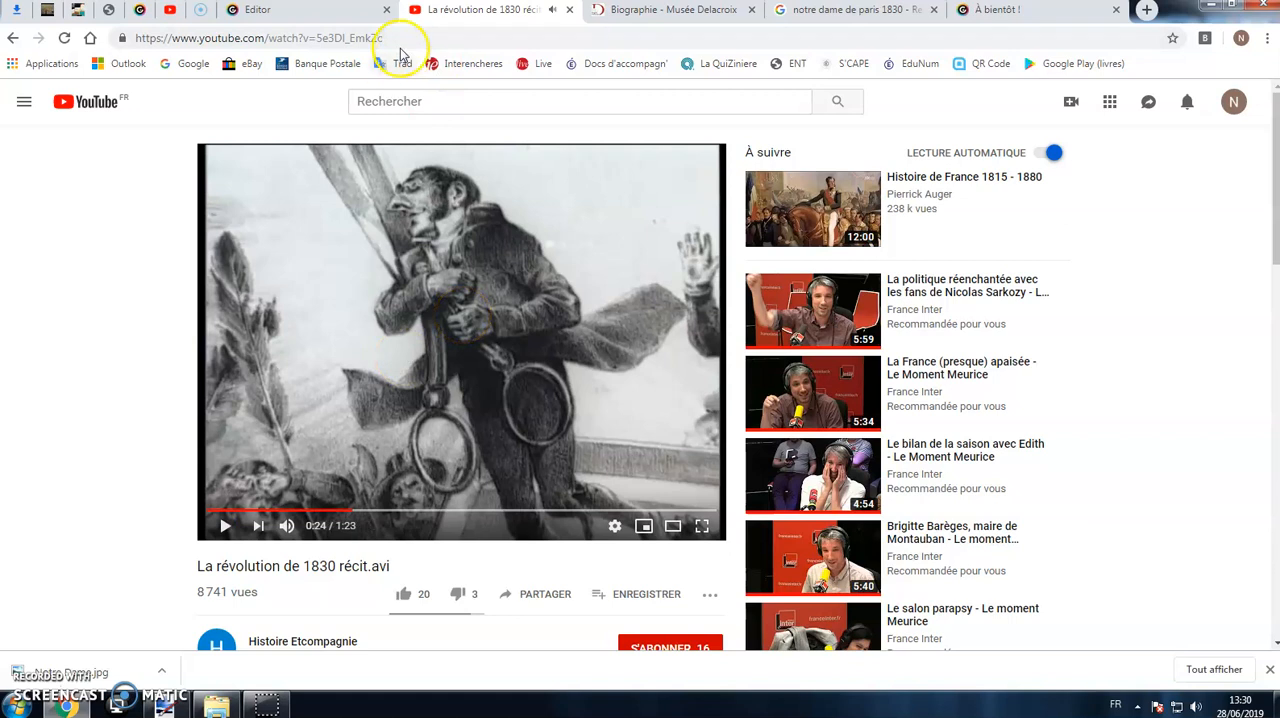
Step: Copy the web address of the YouTube video "La révolution de 1830 récit.avi"
{"action": "left_click", "coordinate": [367, 40]}
{"action": "right_click", "coordinate": [367, 44]}
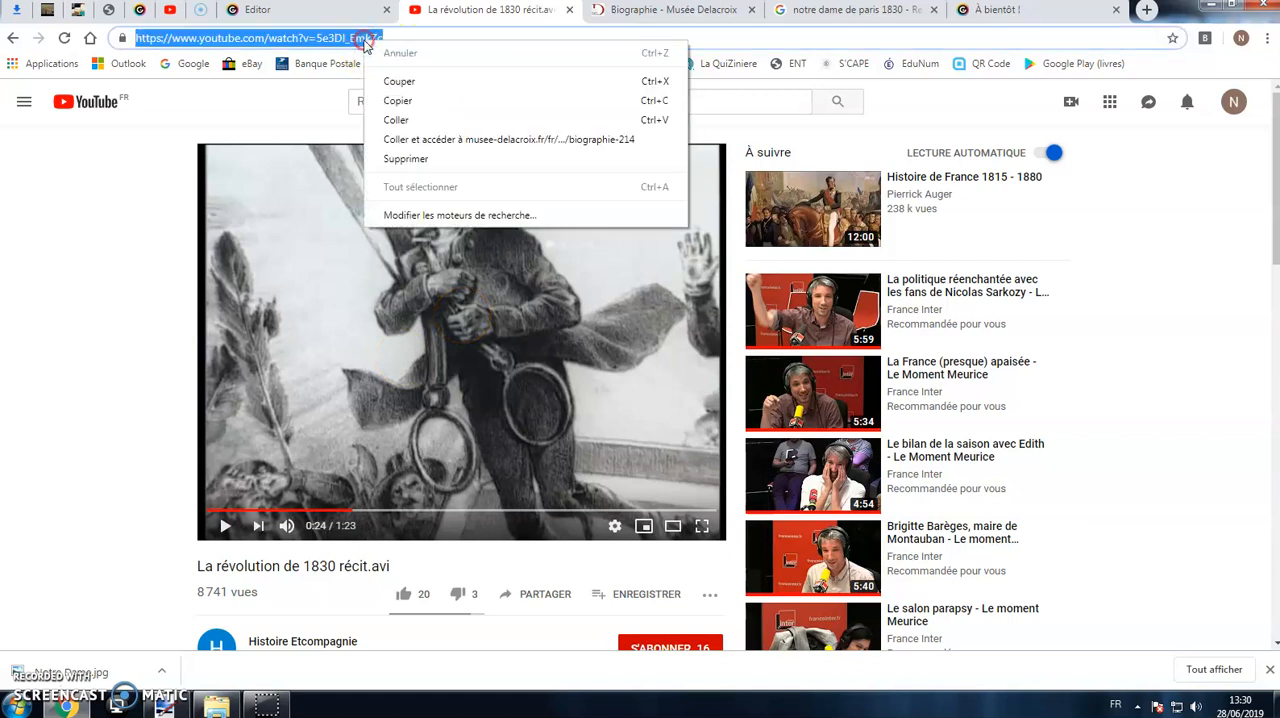
{"action": "left_click", "coordinate": [400, 94]}
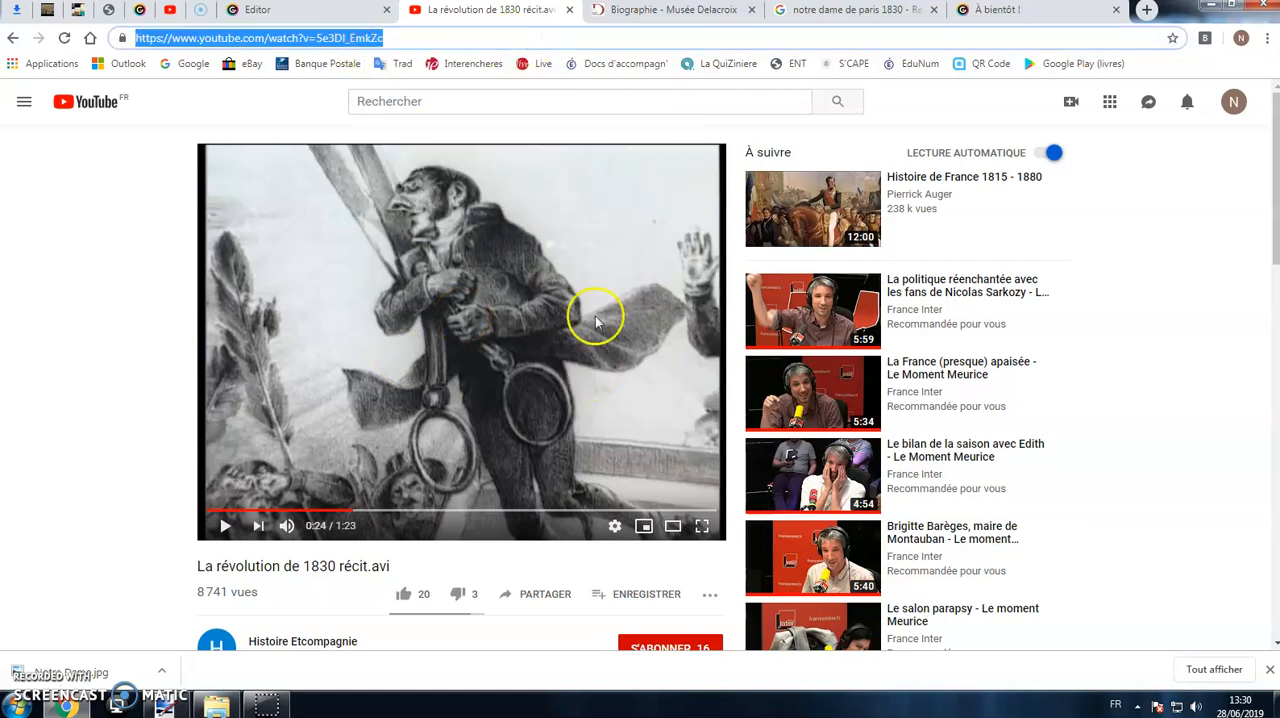
Step: Return to the Genially editor and add a round red YouTube icon in the lower-right corner of the page
{"action": "left_click", "coordinate": [343, 12]}
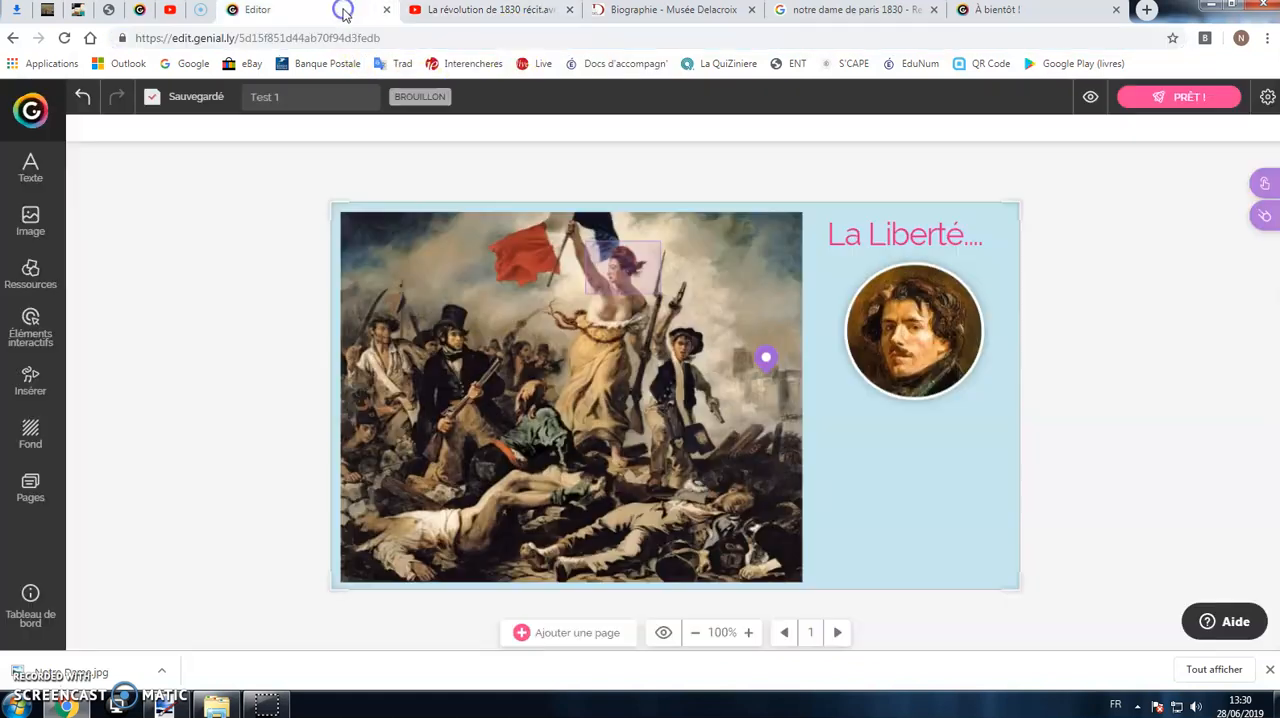
{"action": "left_click", "coordinate": [31, 322]}
{"action": "left_click", "coordinate": [115, 258]}
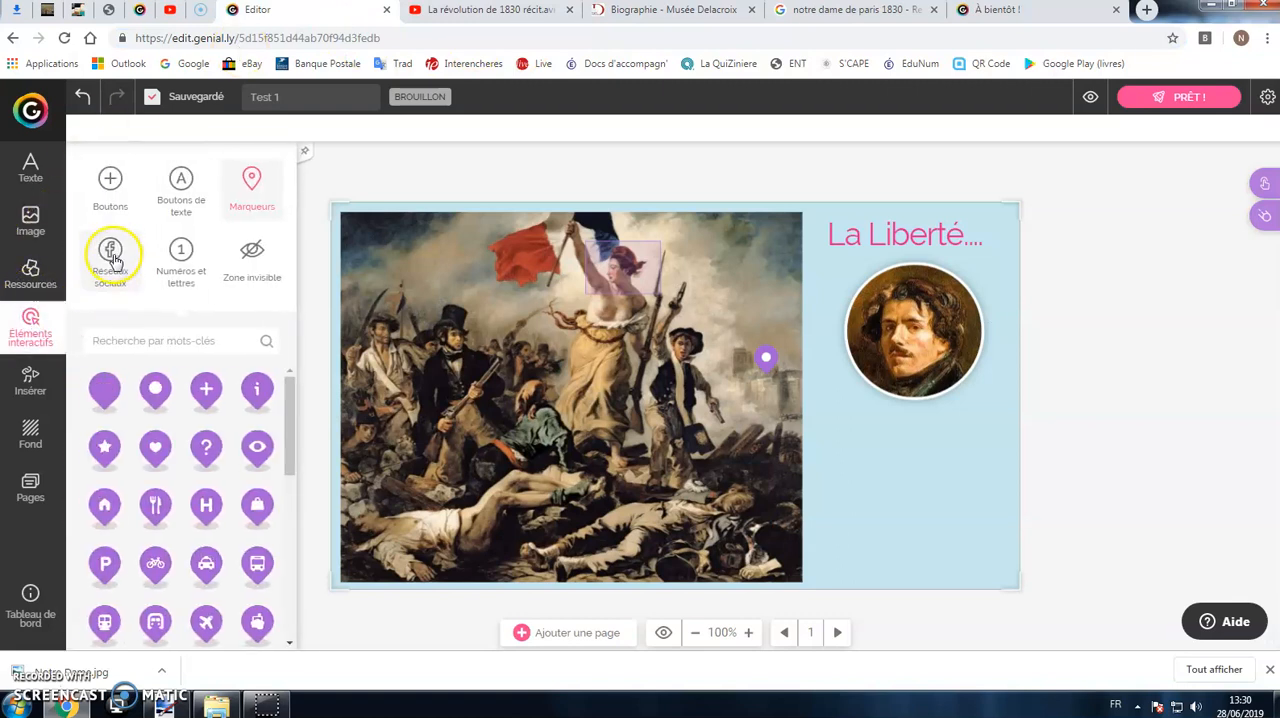
{"action": "scroll", "coordinate": [206, 437], "scroll_direction": "down", "scroll_amount": 5}
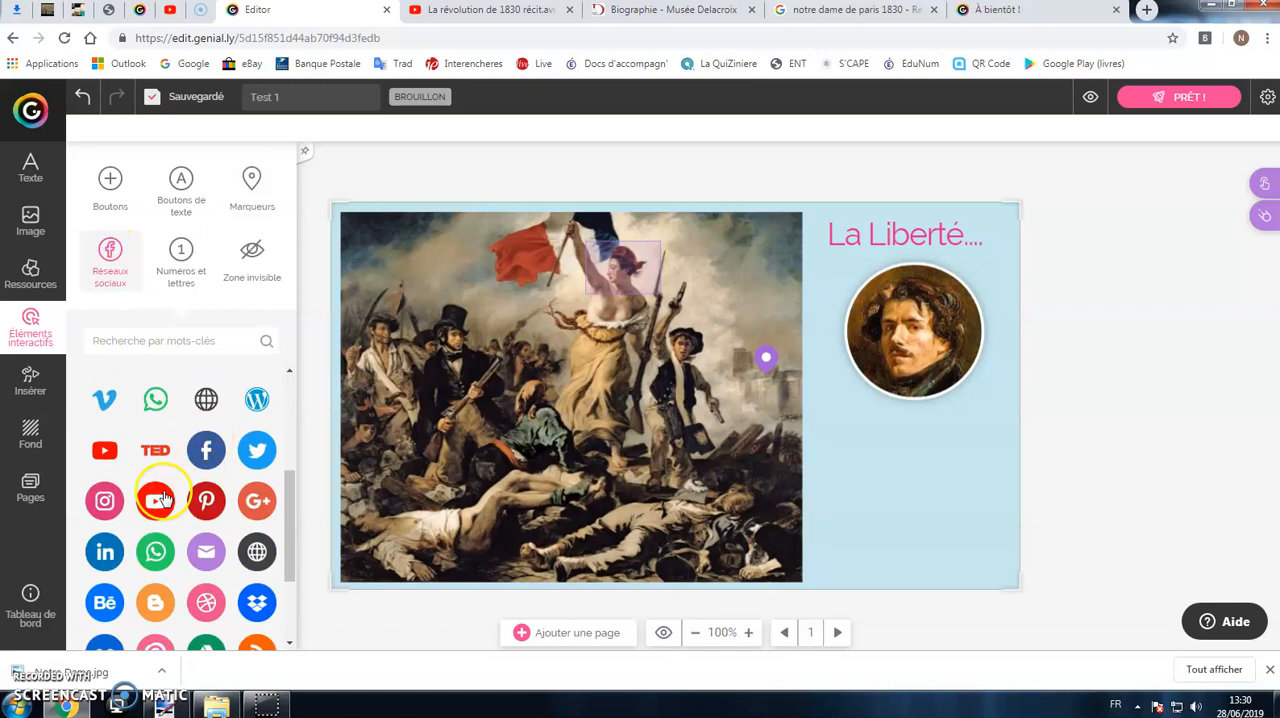
{"action": "left_click_drag", "start_coordinate": [160, 498], "coordinate": [980, 552]}
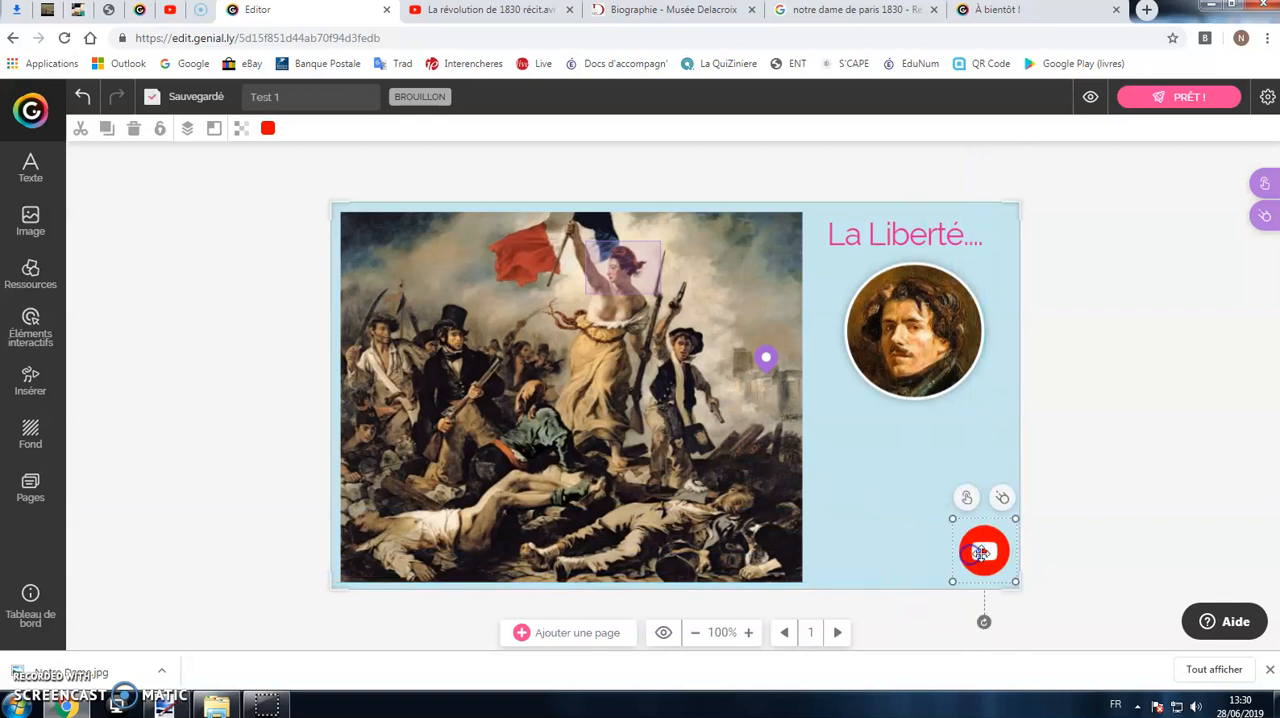
Step: Give the YouTube icon a link interactivity with the copied video address and save it
{"action": "left_click", "coordinate": [966, 499]}
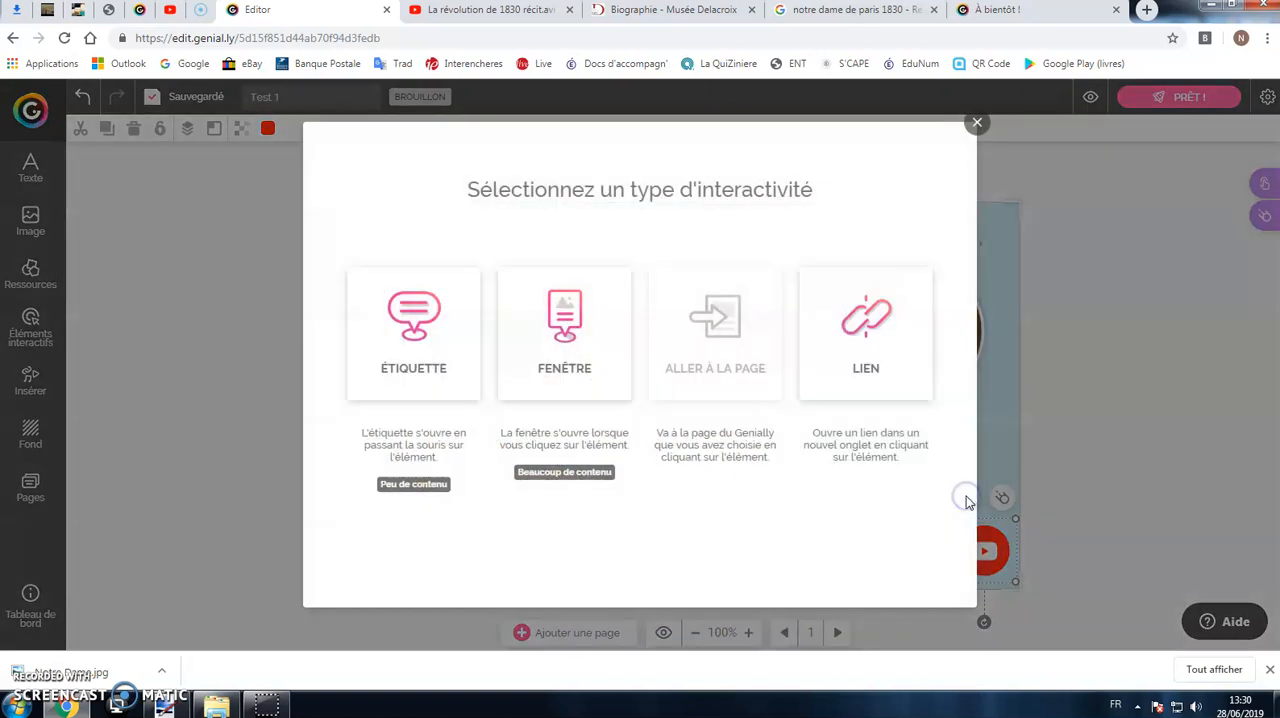
{"action": "left_click", "coordinate": [845, 298]}
{"action": "right_click", "coordinate": [664, 303]}
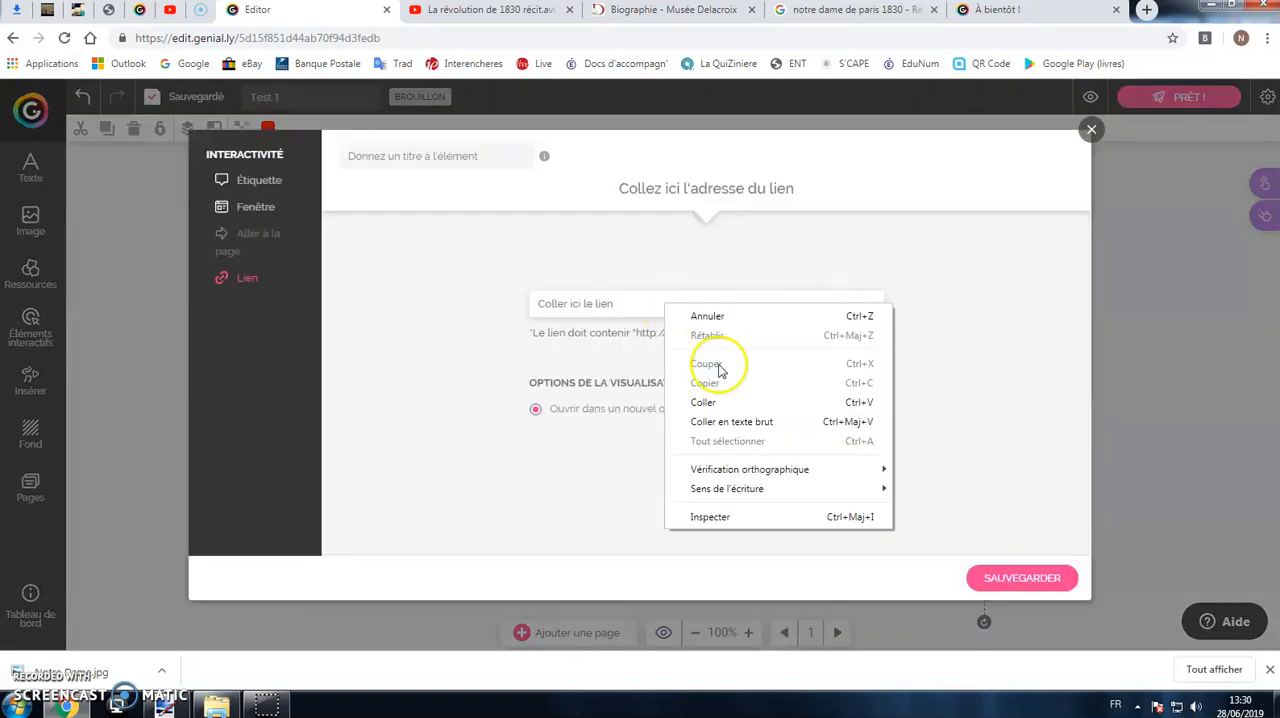
{"action": "left_click", "coordinate": [712, 400]}
{"action": "left_click", "coordinate": [1022, 589]}
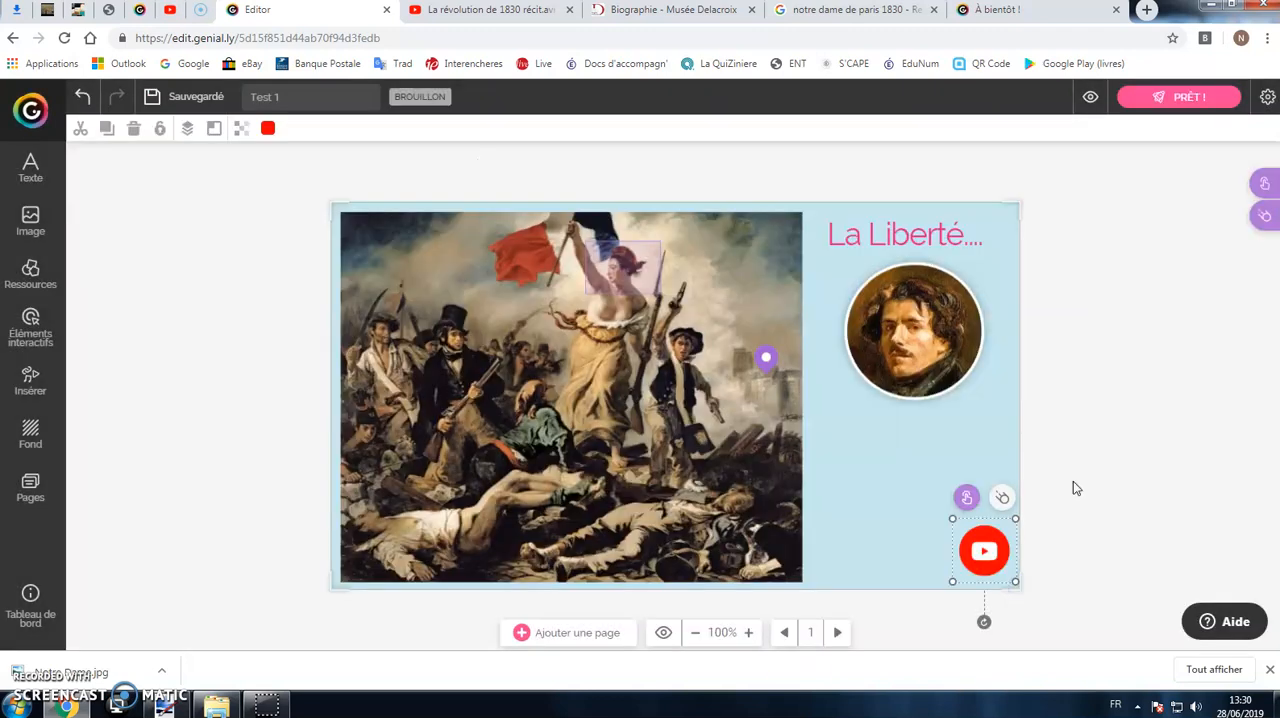
Step: Preview the page, test the YouTube icon's link, close the opened video page and return to editing
{"action": "left_click", "coordinate": [1090, 97]}
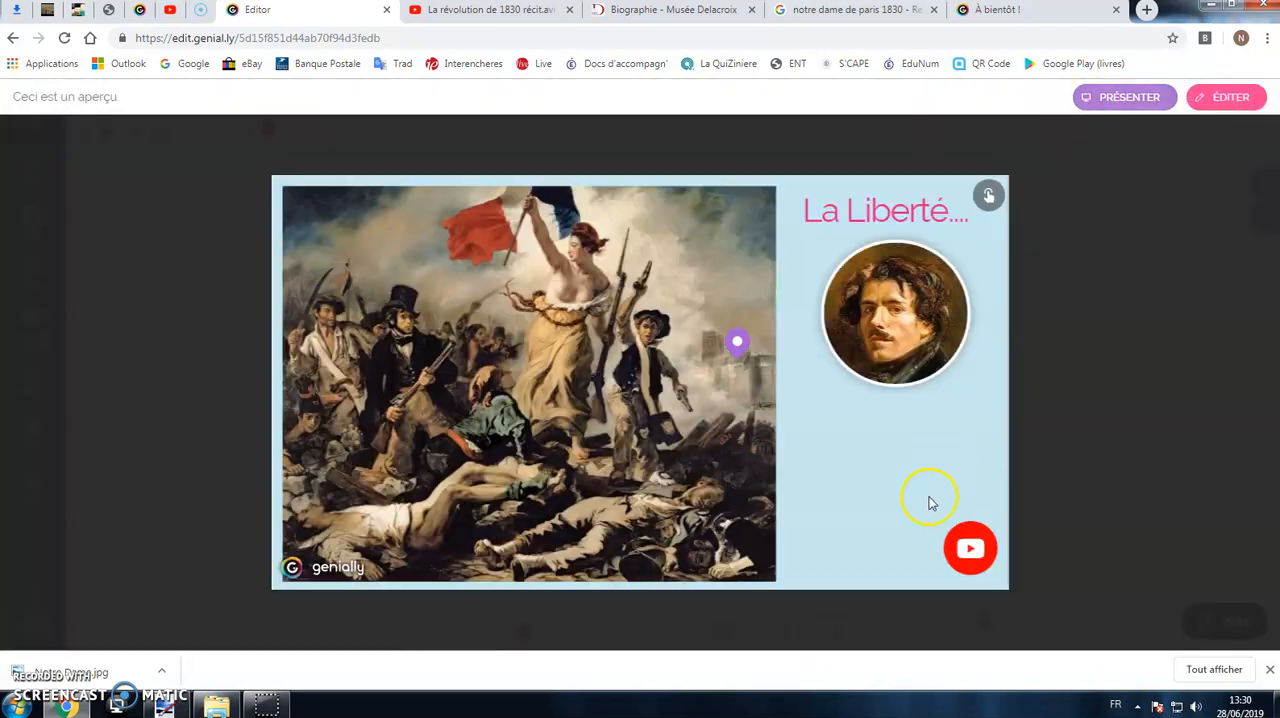
{"action": "left_click", "coordinate": [972, 548]}
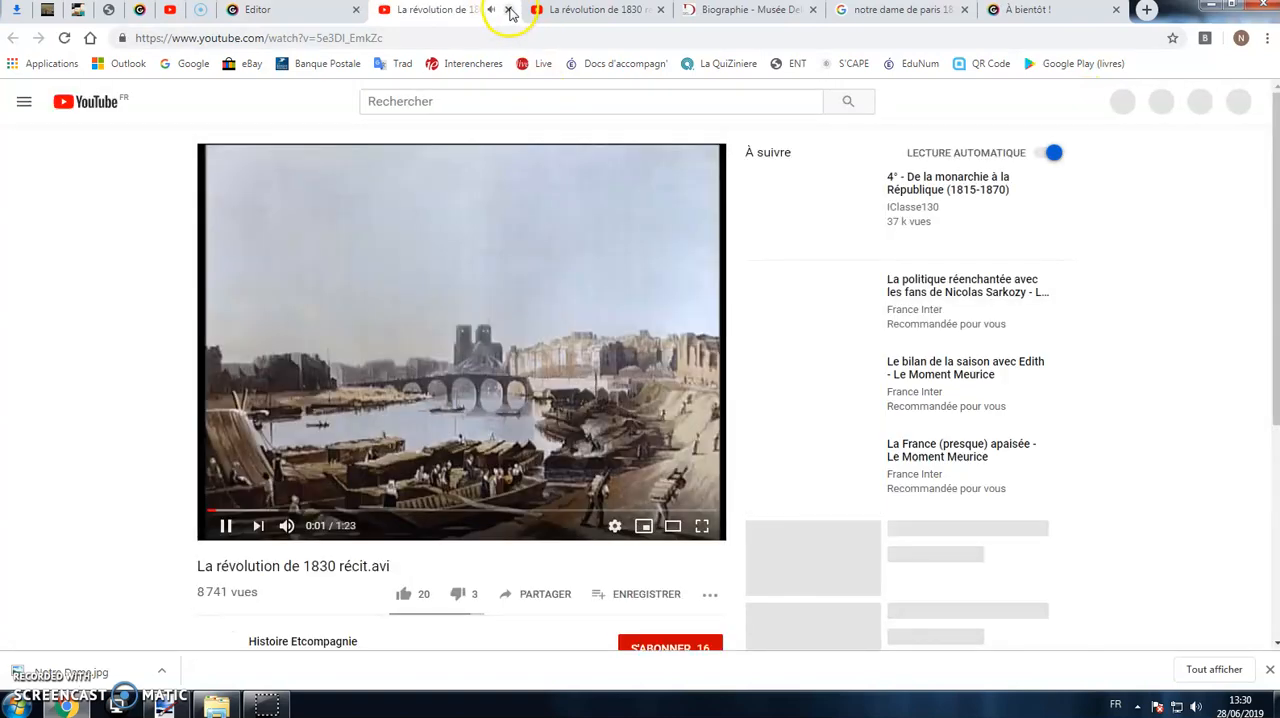
{"action": "left_click", "coordinate": [509, 10]}
{"action": "left_click", "coordinate": [1207, 97]}
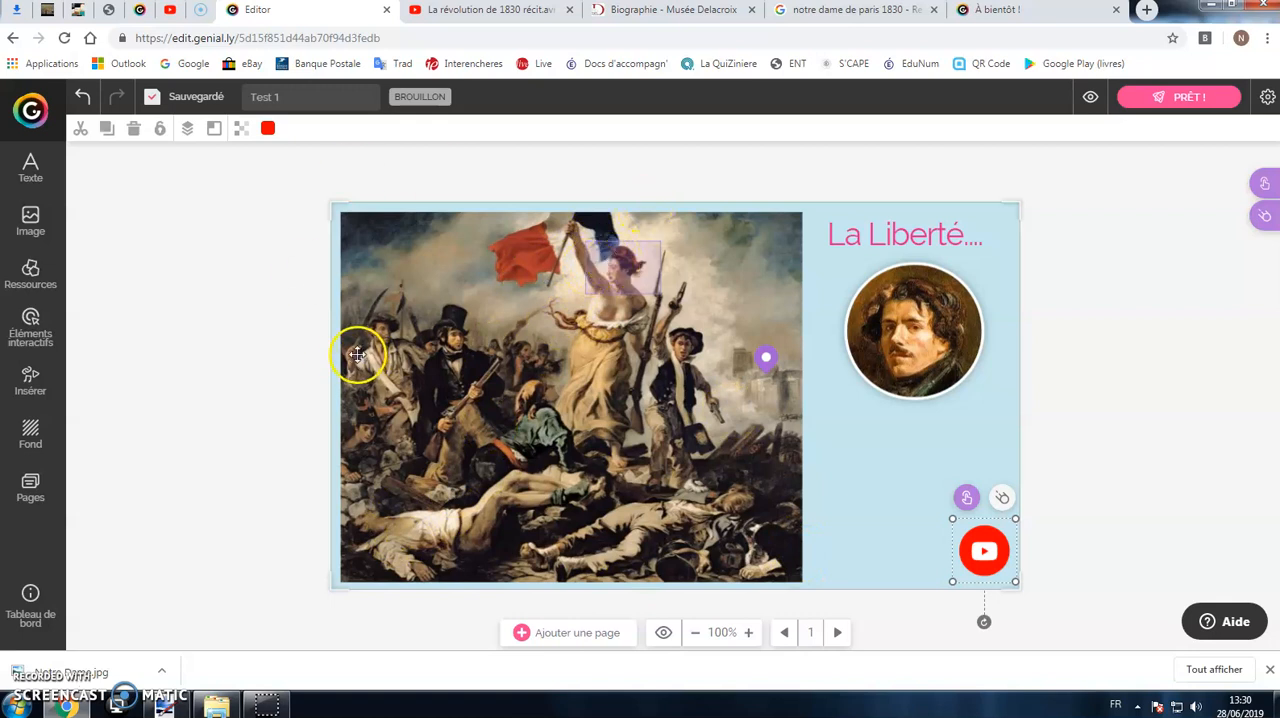
Step: Insert a yellow circle shape, place it over the Liberty figure in the painting and enlarge it to cover her upper body
{"action": "left_click", "coordinate": [37, 276]}
{"action": "left_click", "coordinate": [178, 190]}
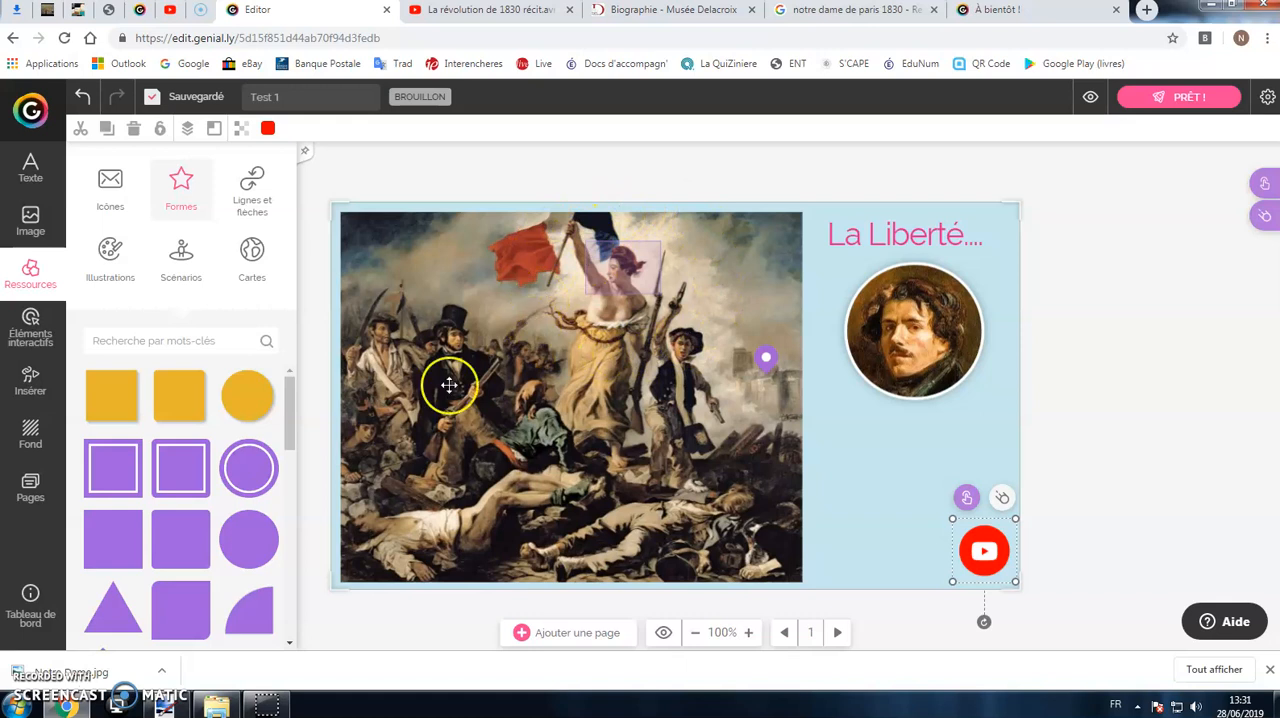
{"action": "left_click", "coordinate": [248, 405]}
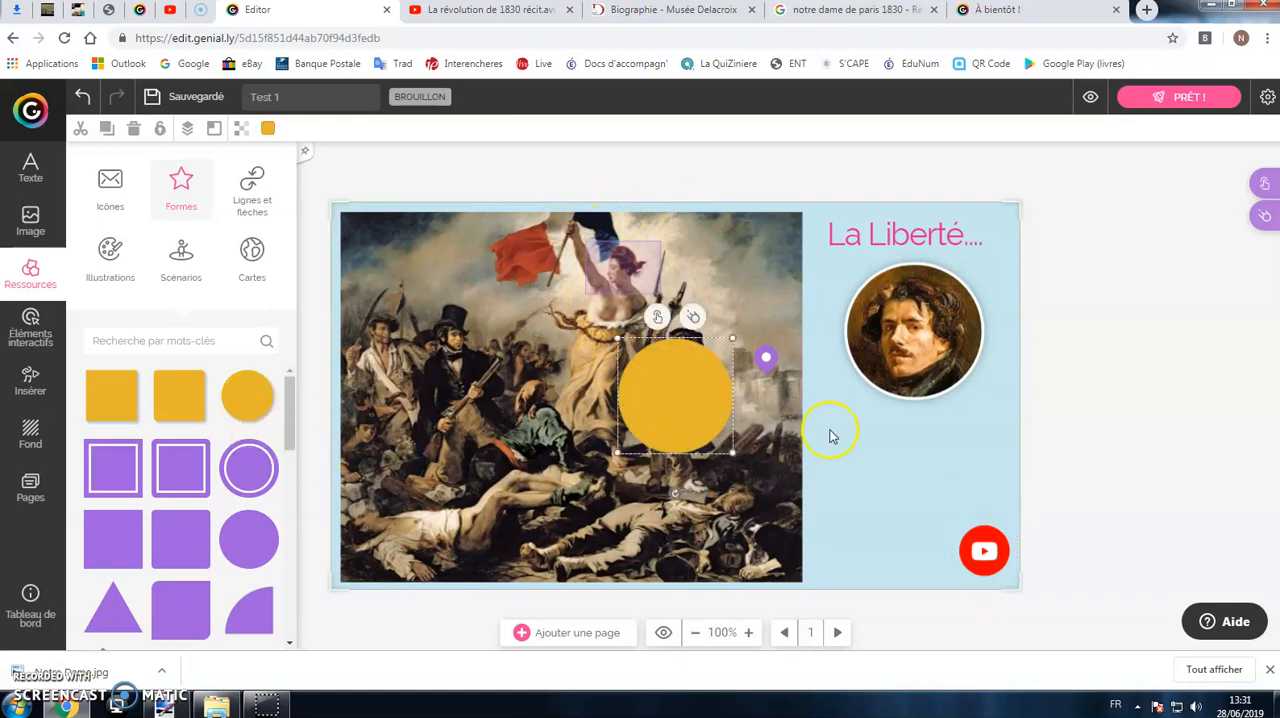
{"action": "left_click_drag", "start_coordinate": [674, 386], "coordinate": [590, 258]}
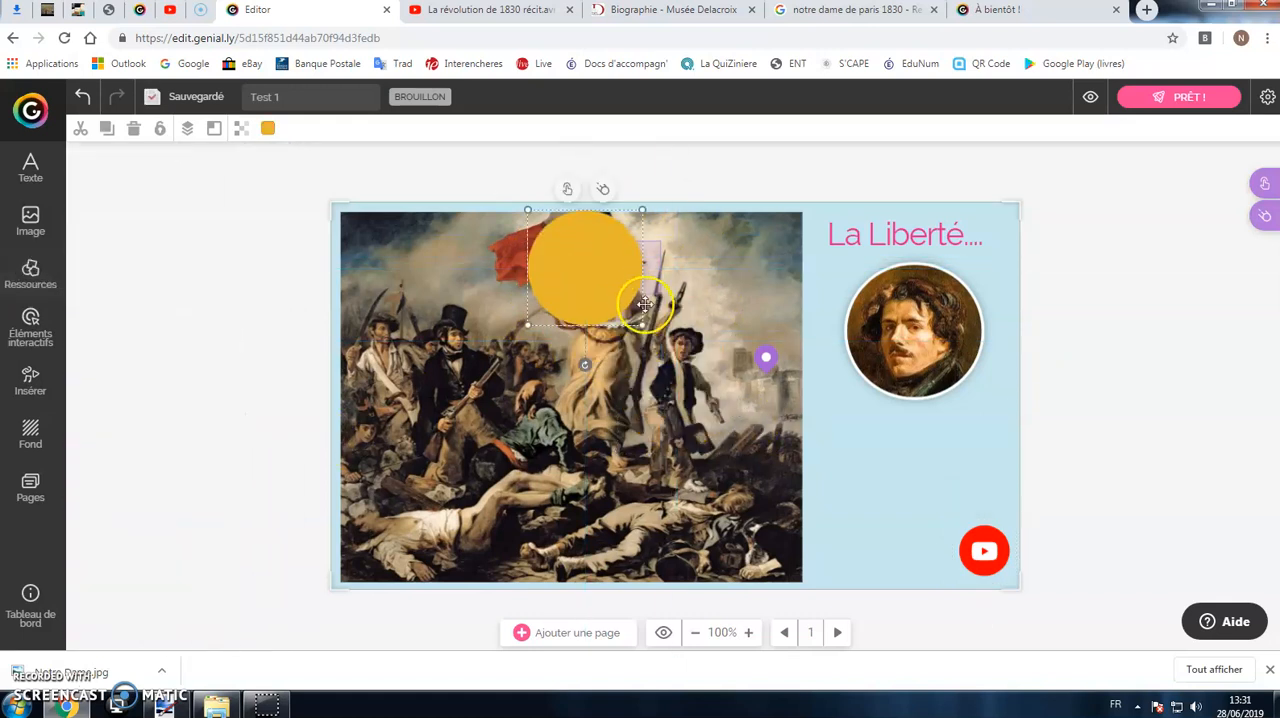
{"action": "left_click_drag", "start_coordinate": [643, 323], "coordinate": [692, 373]}
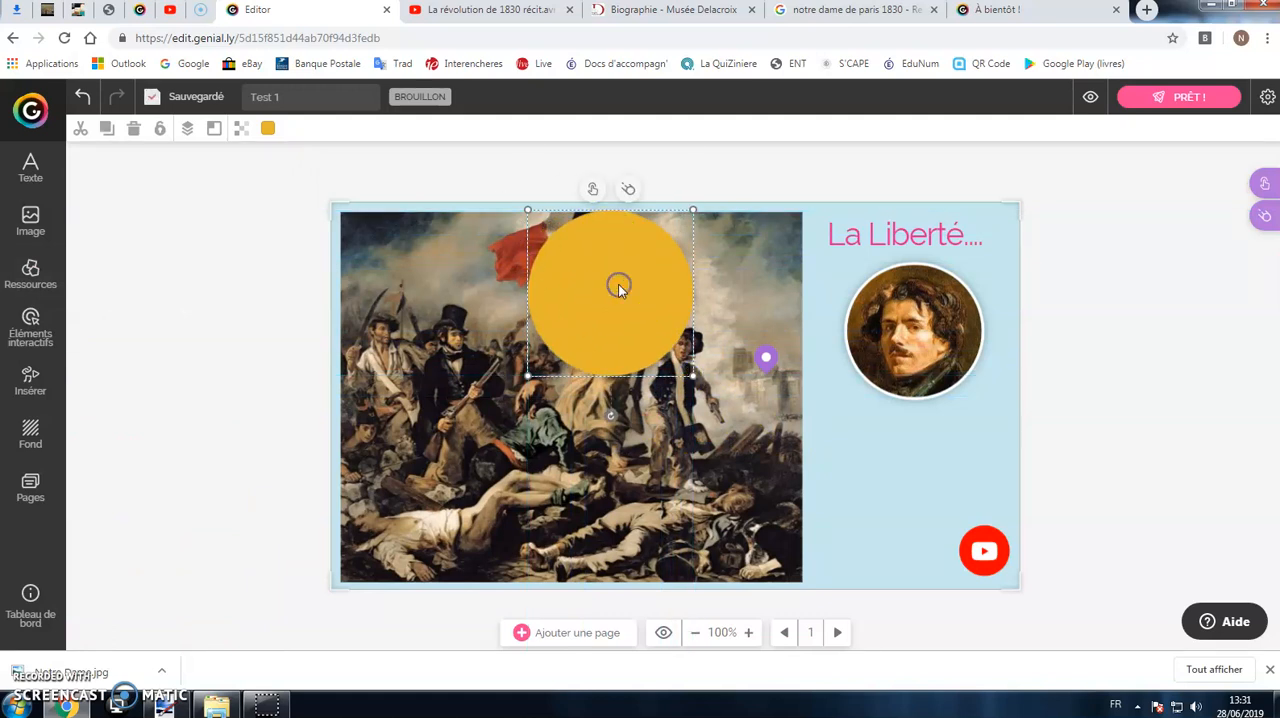
Step: Set the yellow circle's opacity to 40 and test the labelled zone beneath it in the page preview
{"action": "left_click", "coordinate": [249, 135]}
{"action": "left_click_drag", "start_coordinate": [316, 160], "coordinate": [288, 163]}
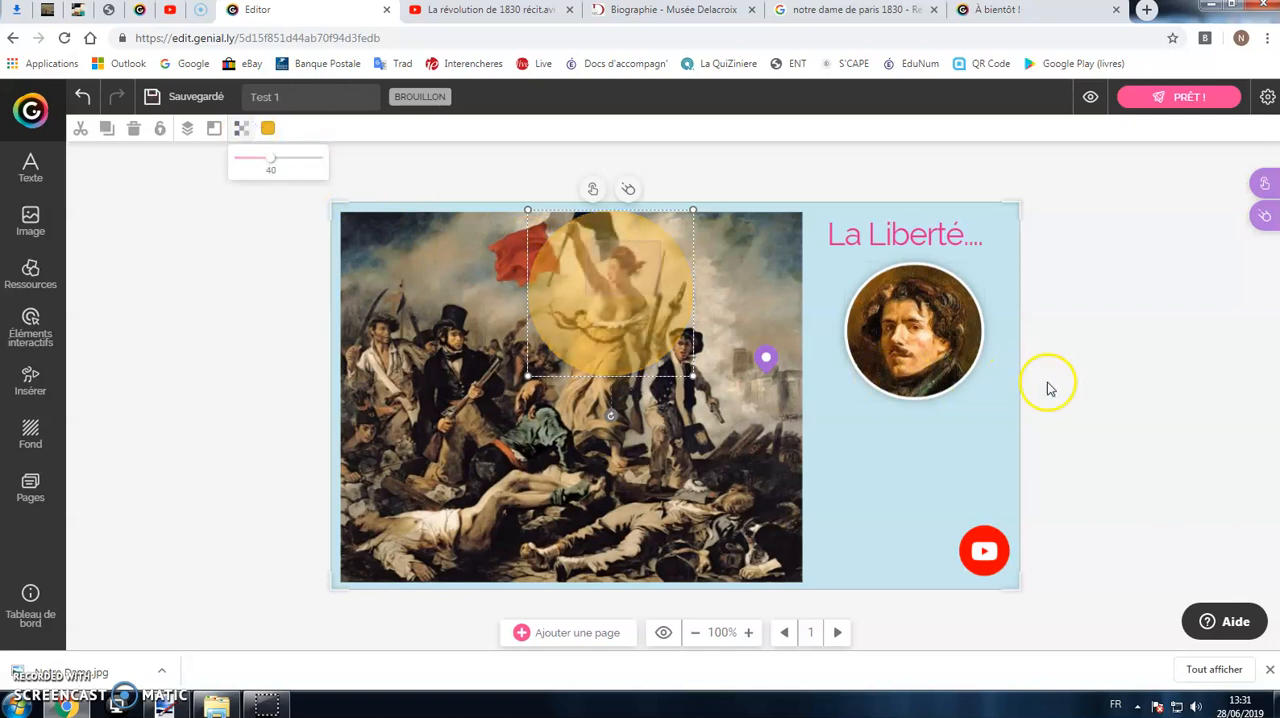
{"action": "left_click", "coordinate": [977, 380]}
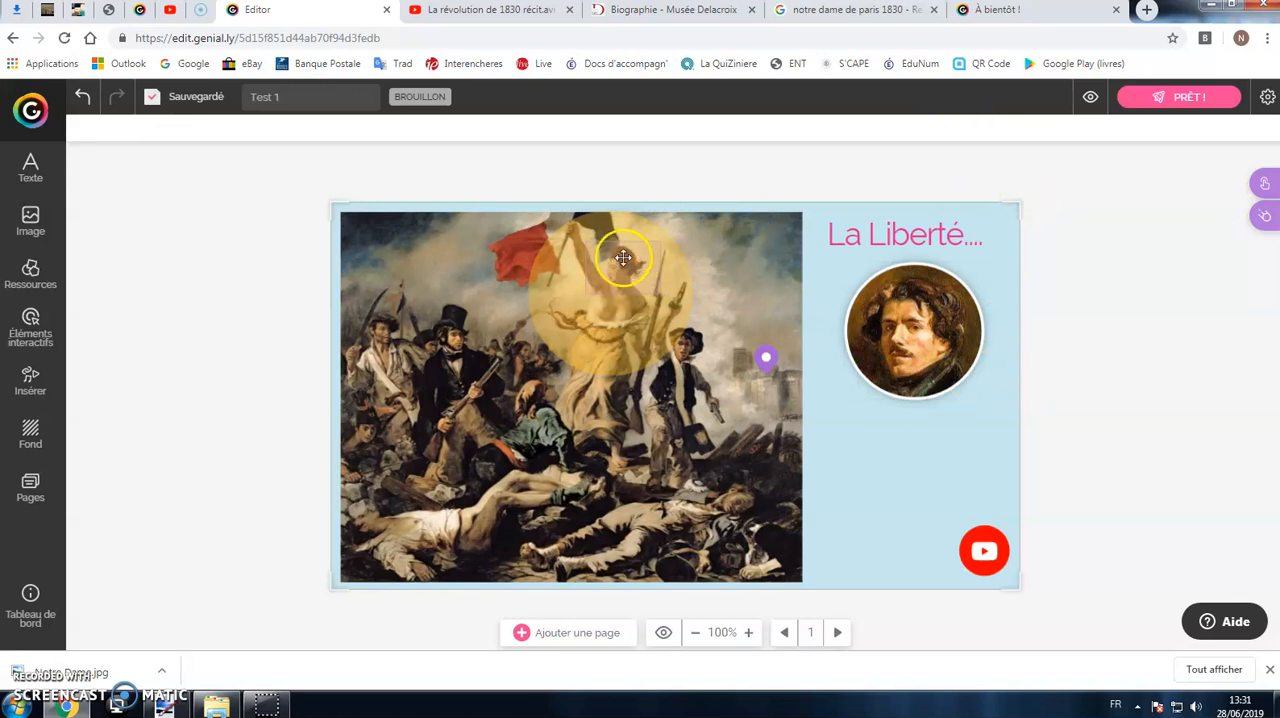
{"action": "left_click", "coordinate": [1089, 98]}
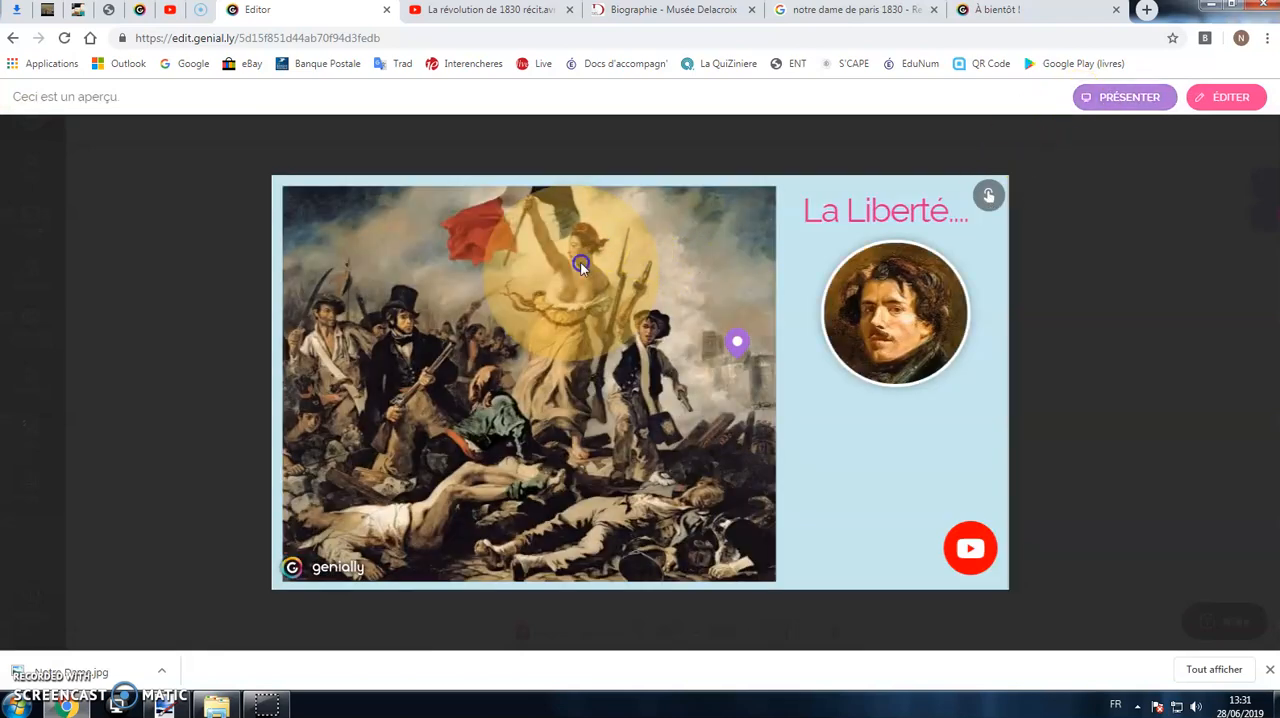
{"action": "left_click", "coordinate": [1228, 97]}
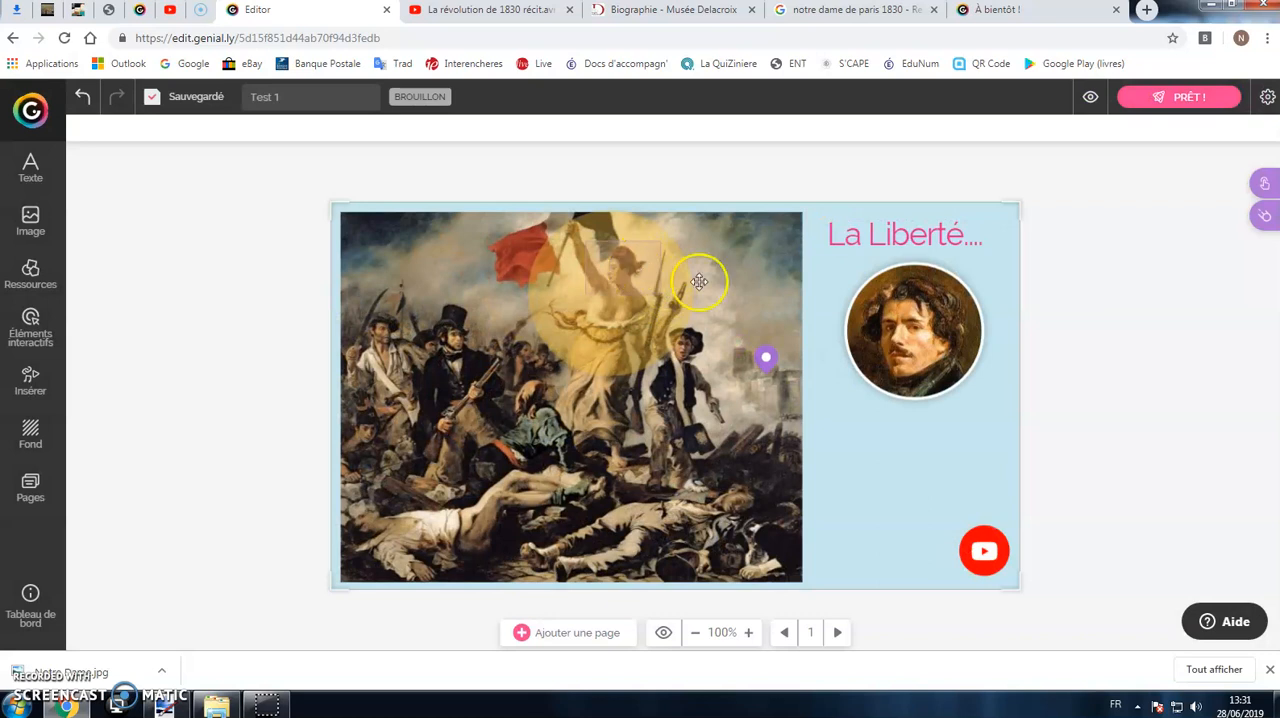
Step: Lower the yellow circle in the stacking order to place it behind Liberty's invisible zone
{"action": "left_click", "coordinate": [573, 323]}
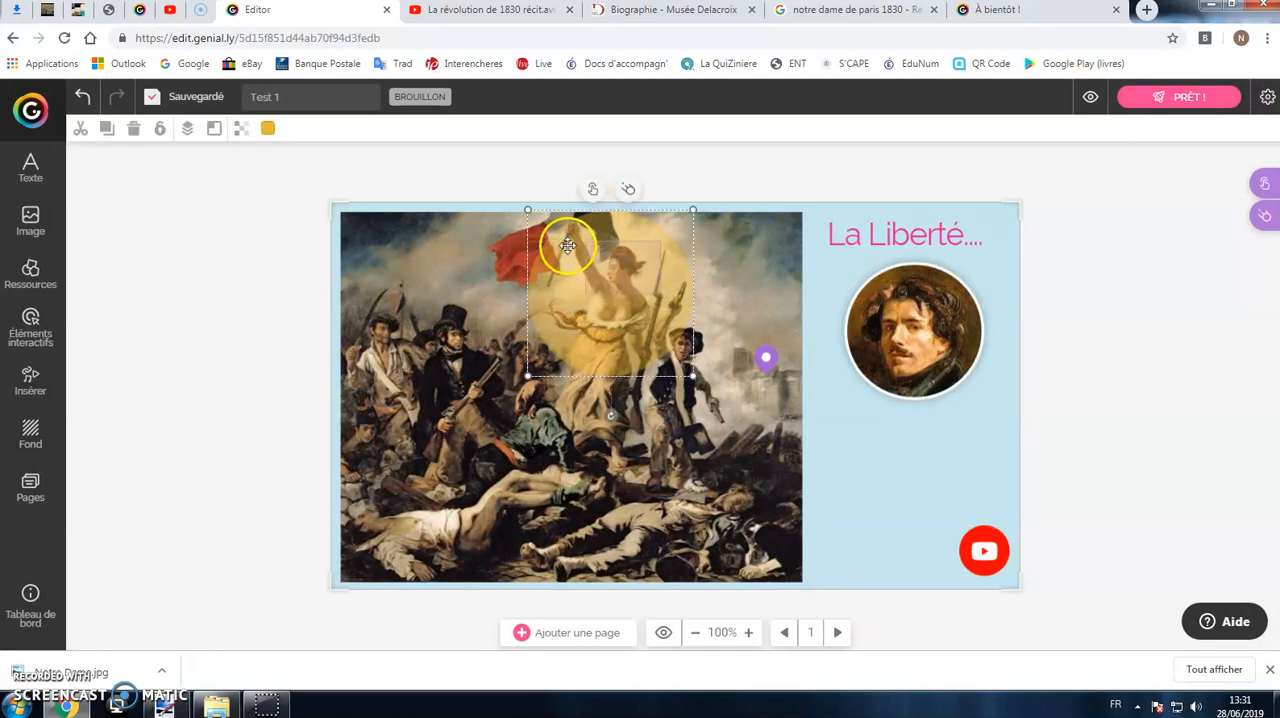
{"action": "left_click", "coordinate": [188, 129]}
{"action": "left_click", "coordinate": [248, 162]}
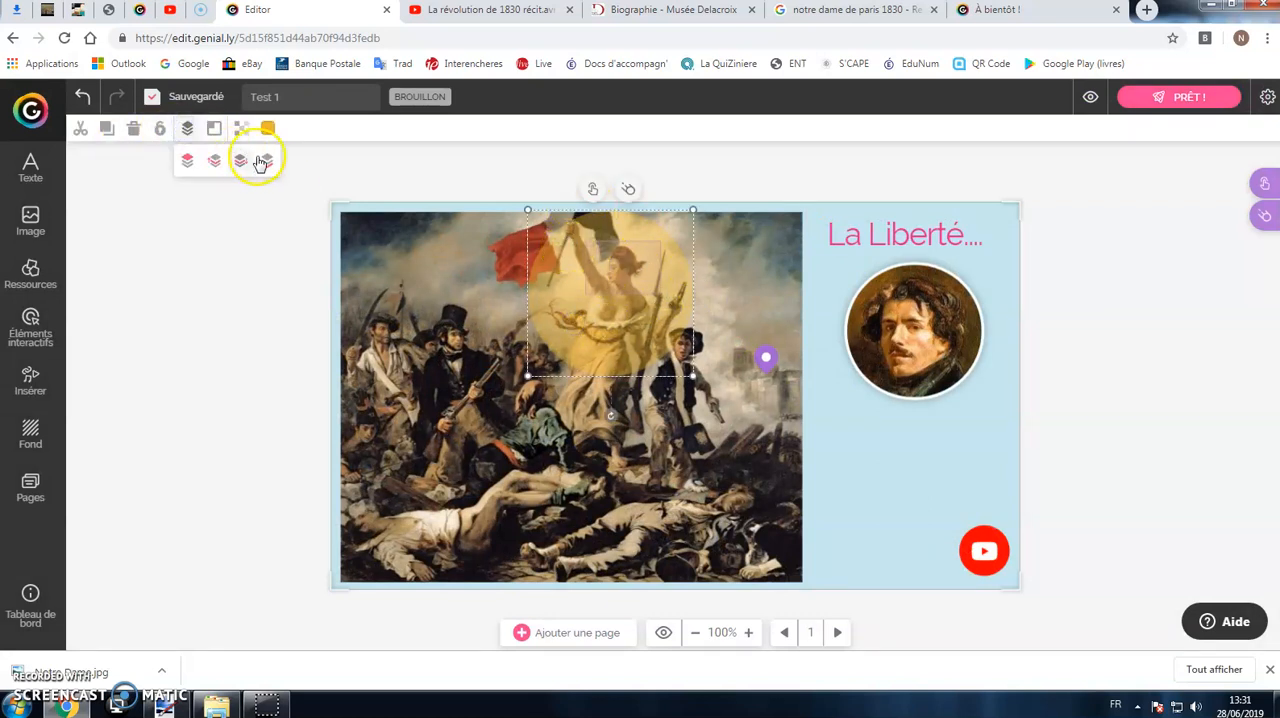